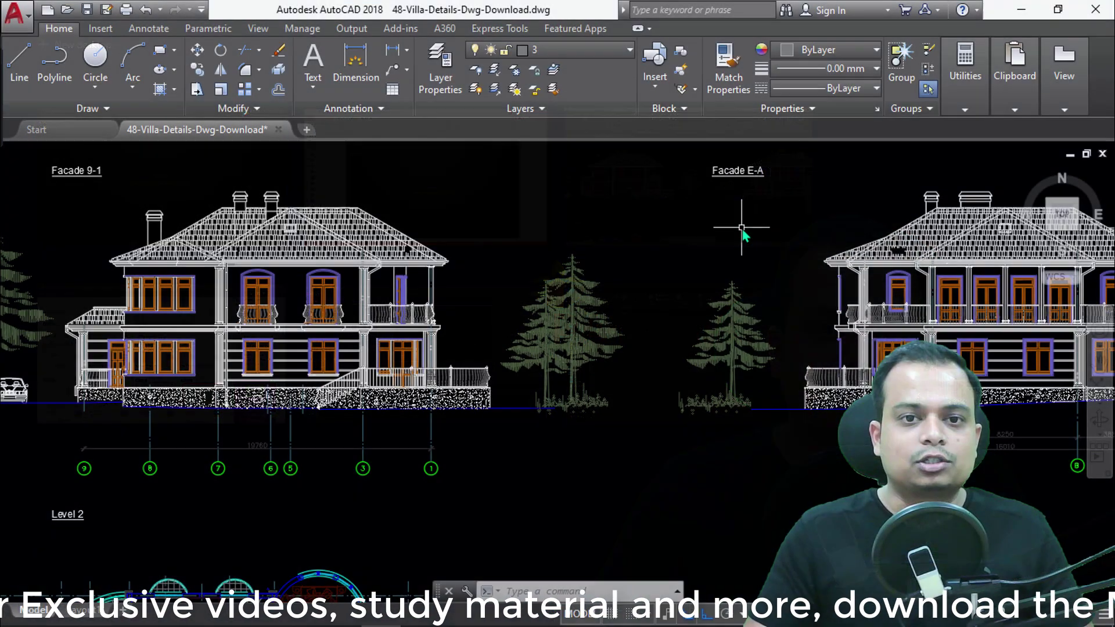
Shift the villa facade drawing slightly down and right, then bring up Task View
mouse_move(232, 285)
middle_mouse_down()
mouse_move(255, 290)
mouse_move(257, 316)
middle_mouse_up()
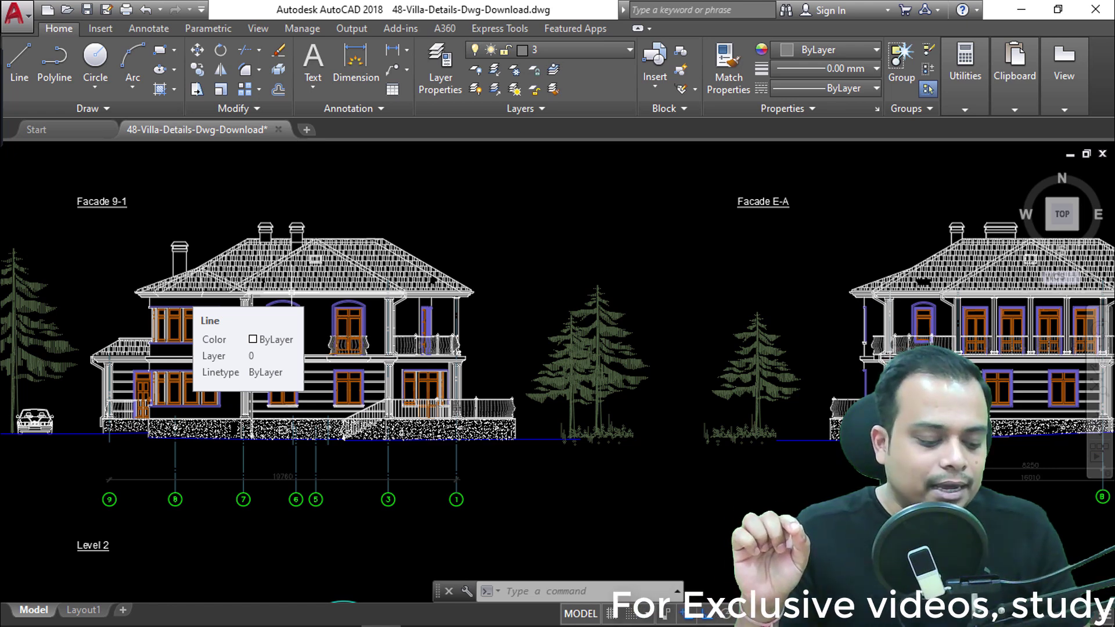
key("super+Tab")
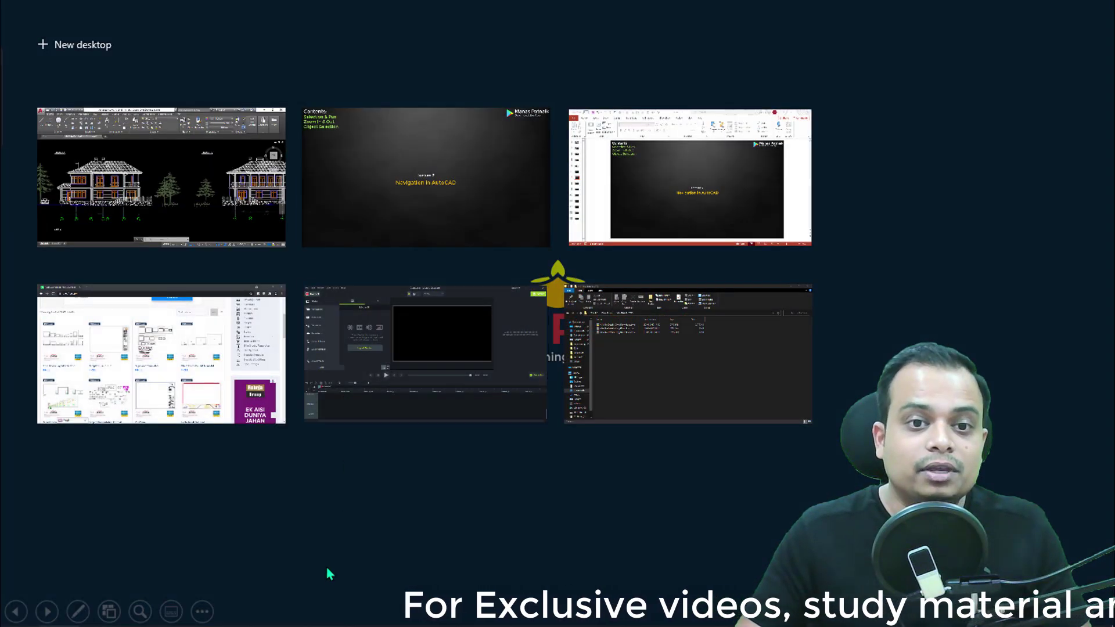
Search dwgfree.com for 'villa' and open the Villa Details result
left_click(193, 388)
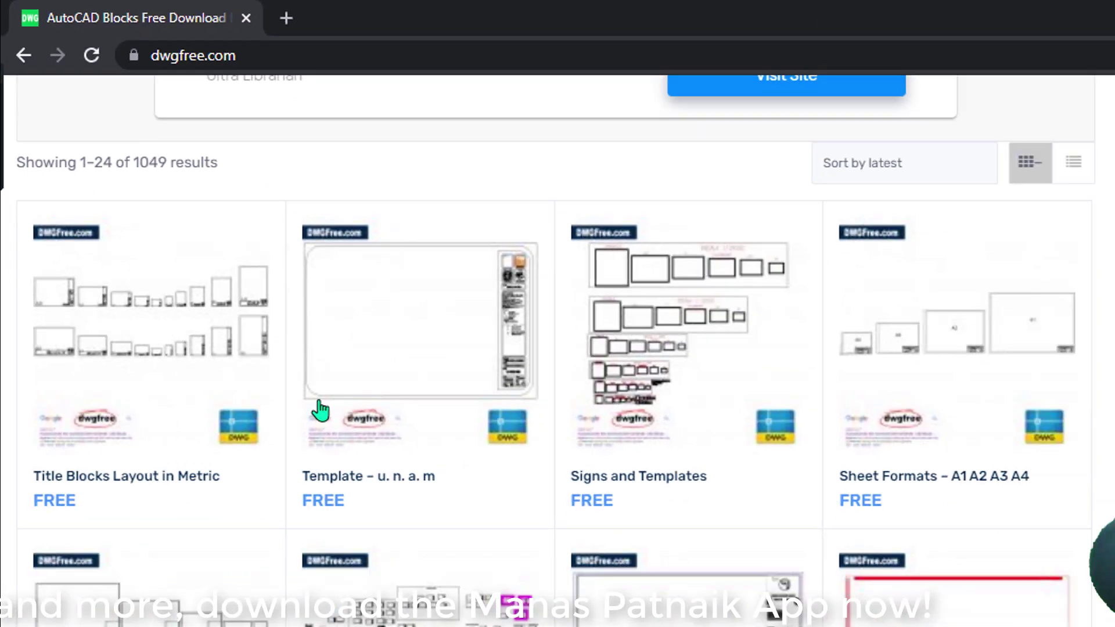
scroll(319, 411, "up", 5)
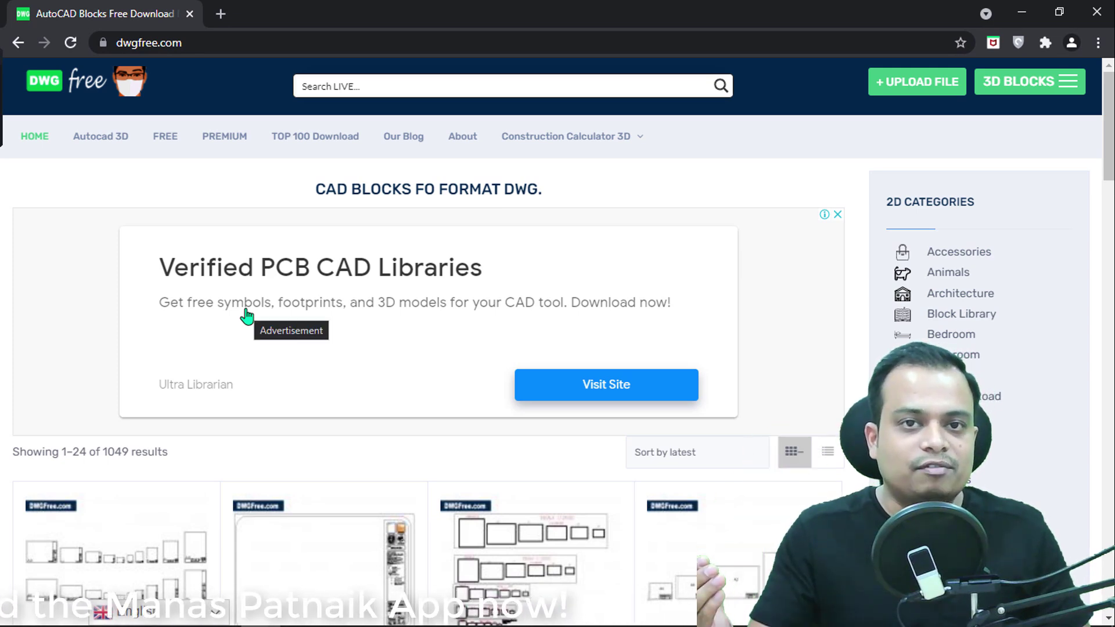
left_click(388, 84)
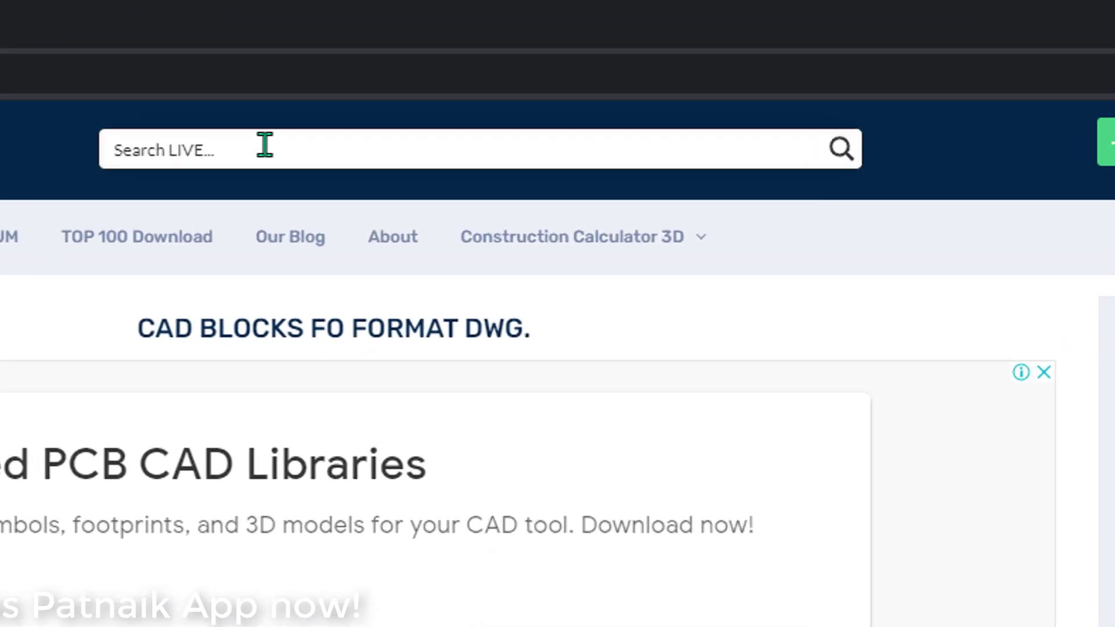
type("villa")
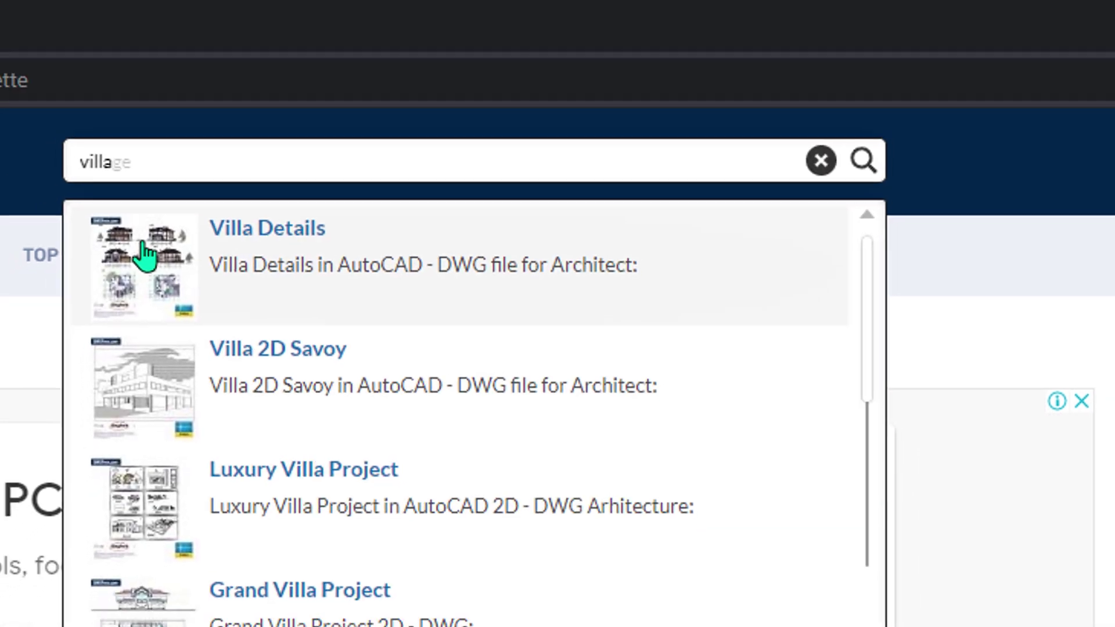
left_click(129, 259)
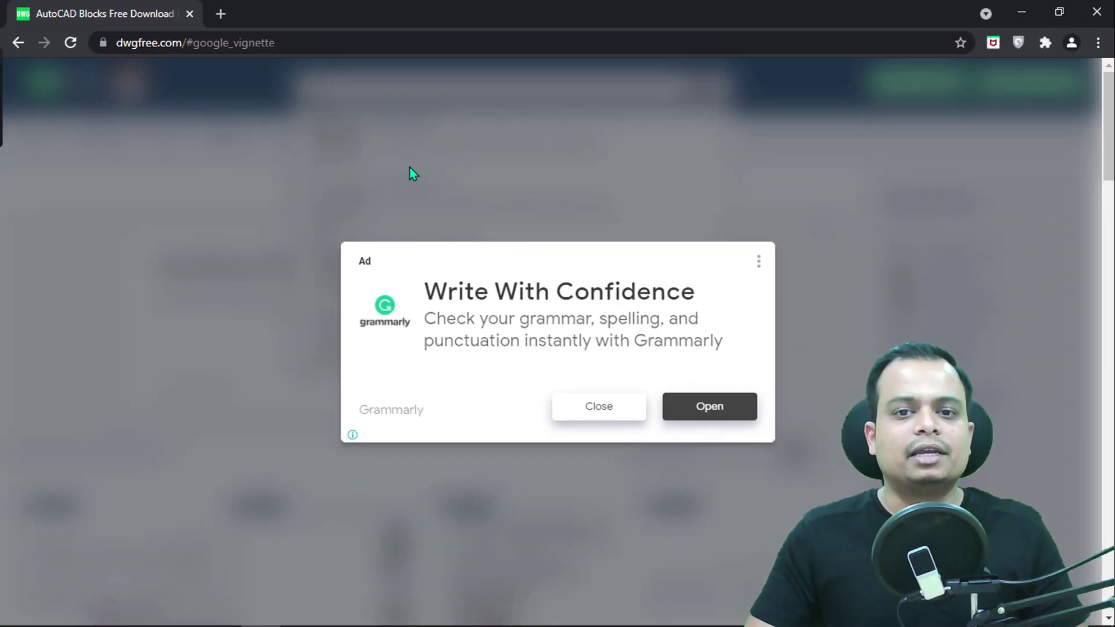
Dismiss the ad, download the Villa Details DWG, and show its folder in File Explorer
left_click(604, 406)
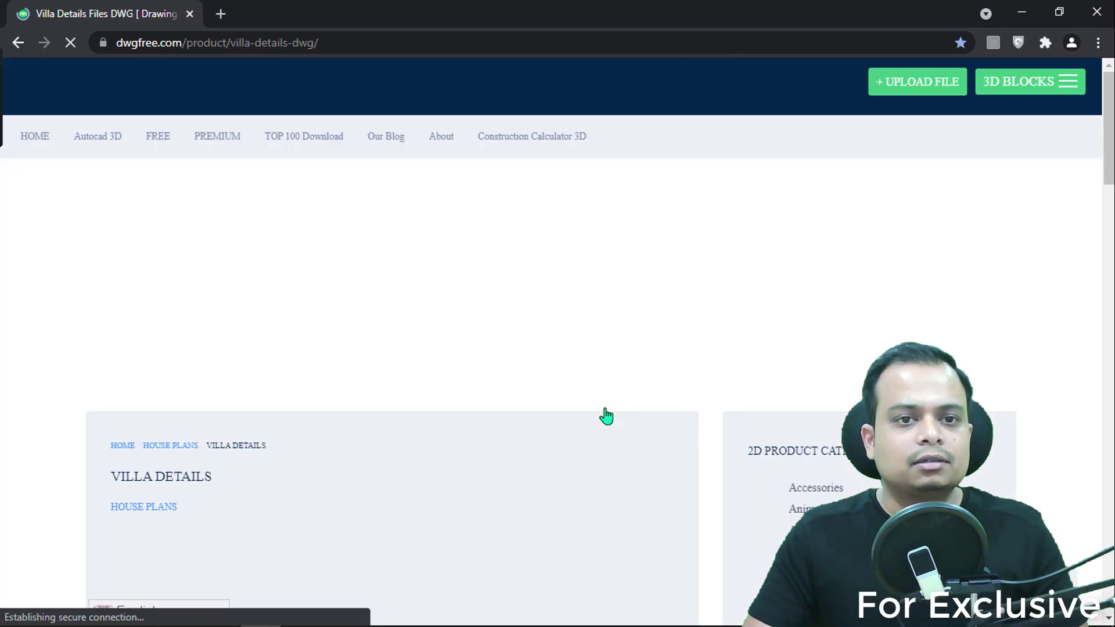
scroll(605, 408, "down", 5)
scroll(605, 408, "down", 8)
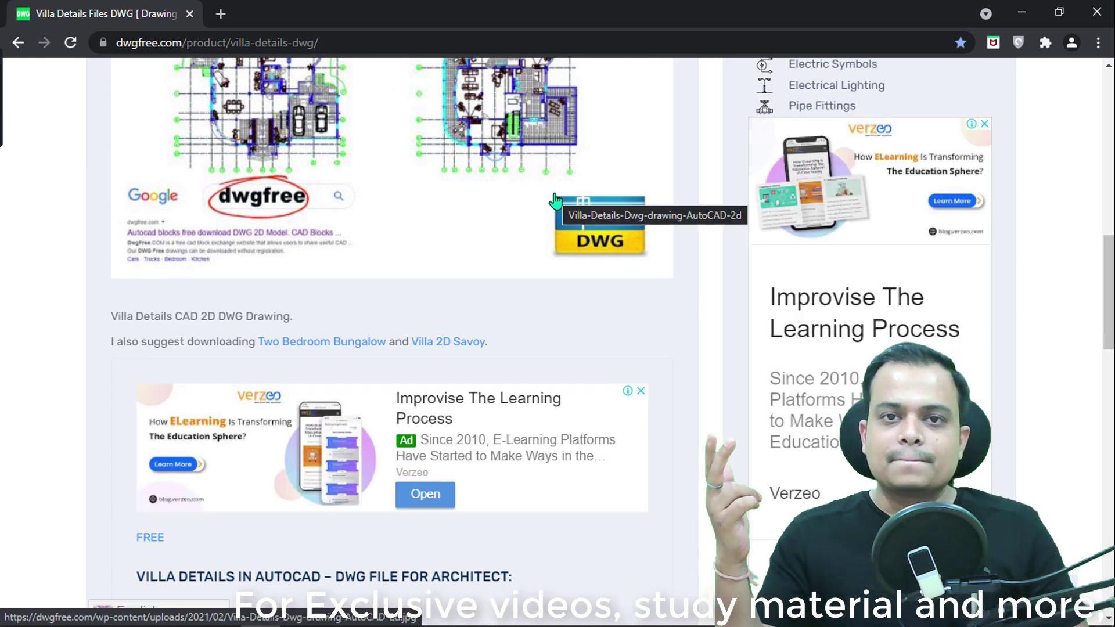
left_click(555, 201)
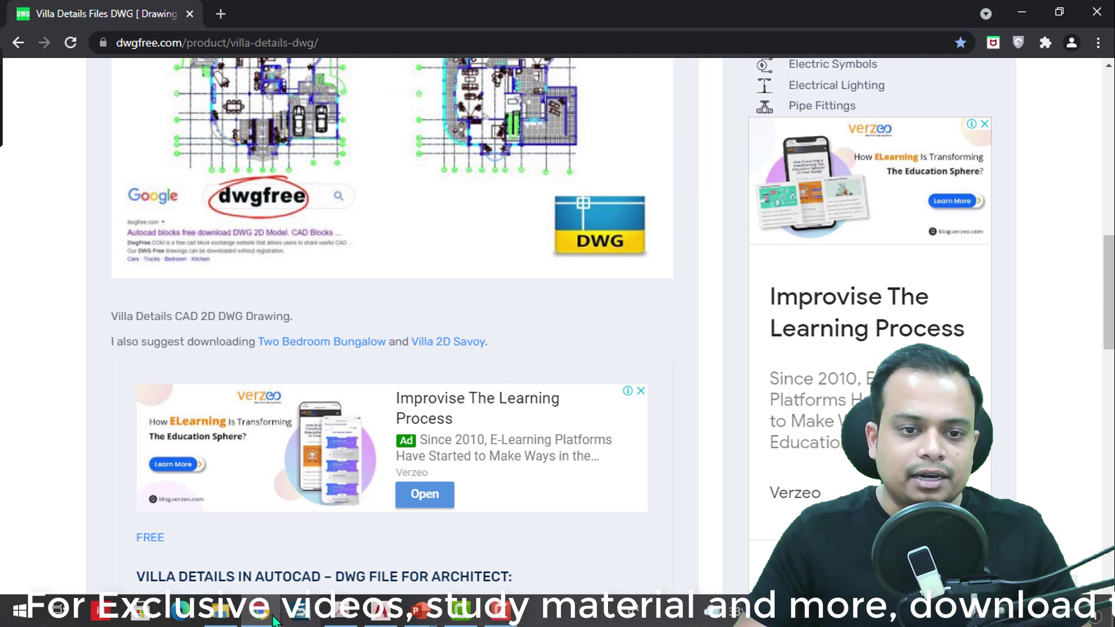
left_click(230, 619)
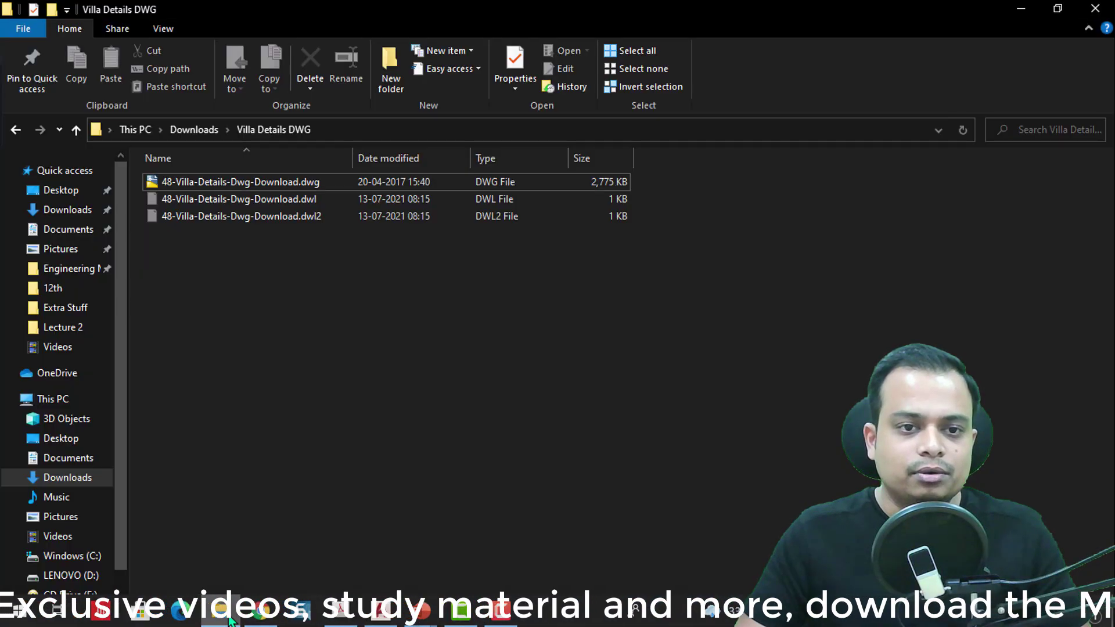
Open 48-Villa-Details-Dwg-Download.dwg from the Villa Details DWG folder in AutoCAD
left_click(228, 182)
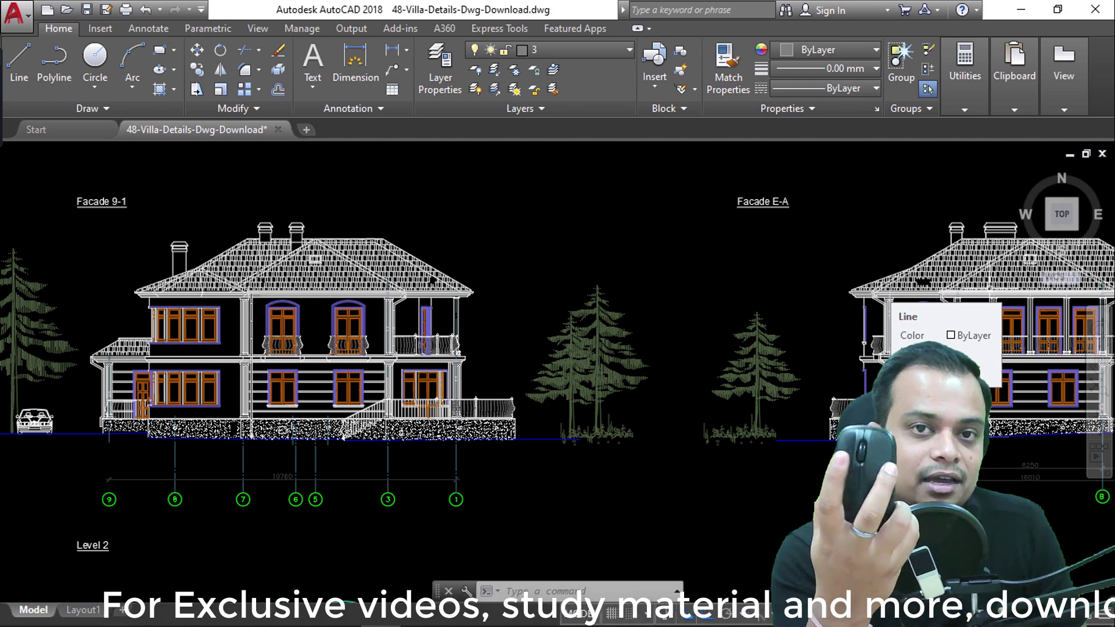
Zoom out to the whole-drawing overview, then zoom in until Facade 1-9 fills the view
scroll(976, 290, "down", 4)
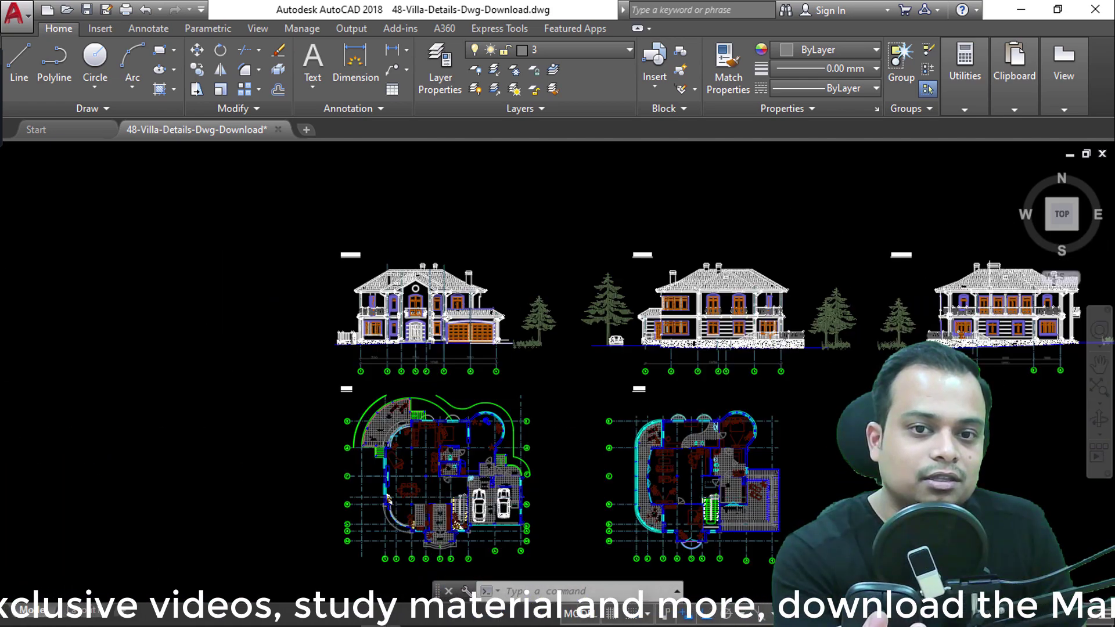
scroll(976, 291, "up", 8)
scroll(976, 290, "down", 6)
scroll(993, 287, "up", 5)
scroll(993, 287, "down", 6)
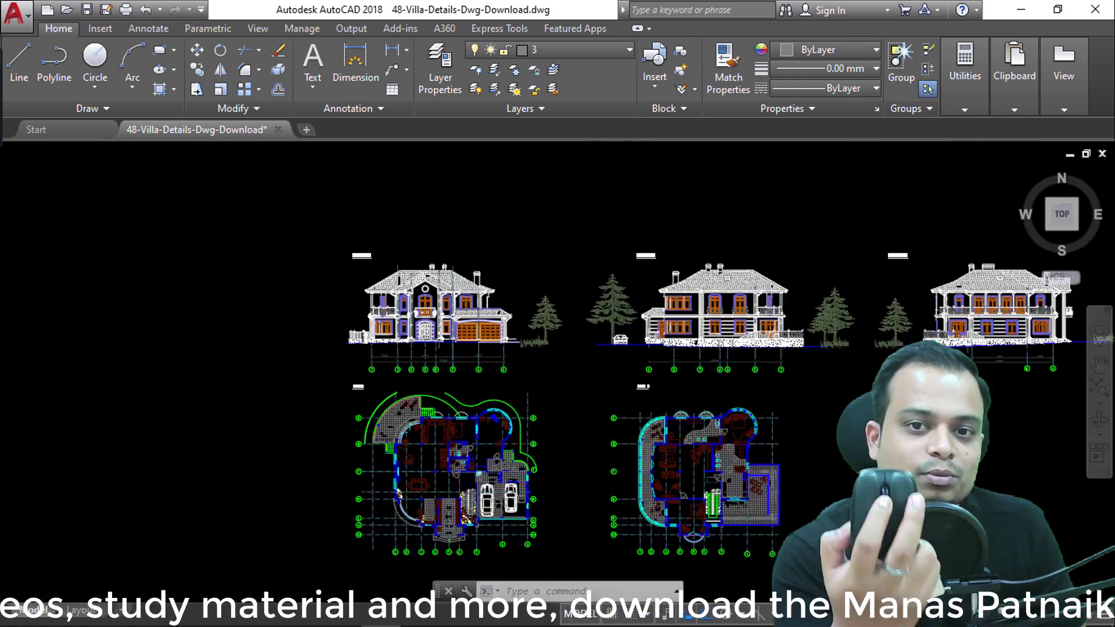
scroll(993, 287, "up", 5)
scroll(992, 290, "down", 5)
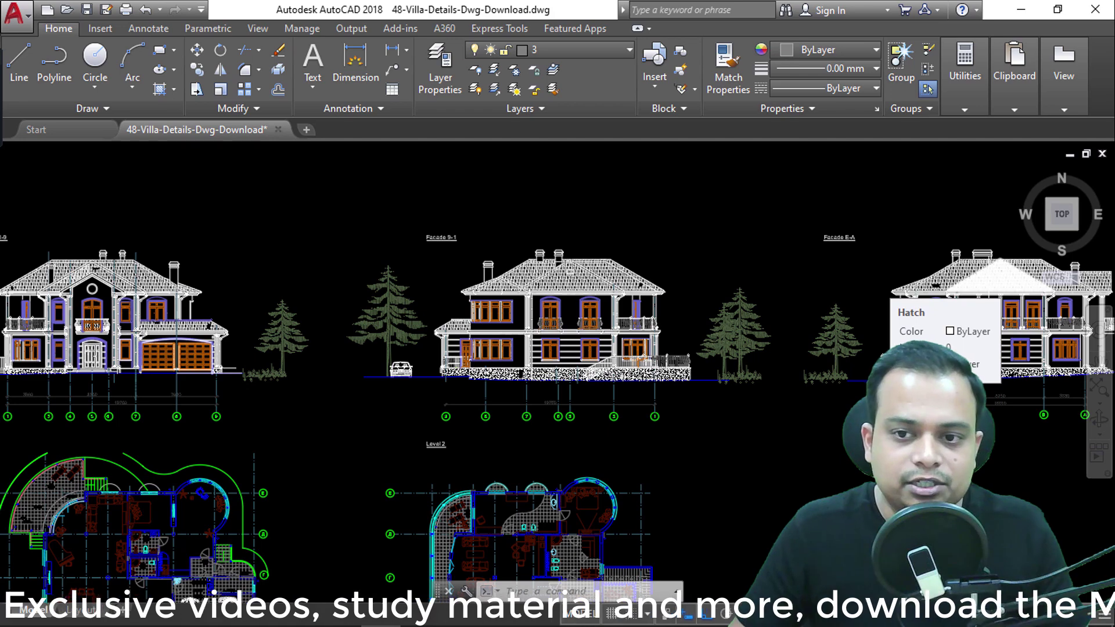
scroll(214, 311, "up", 5)
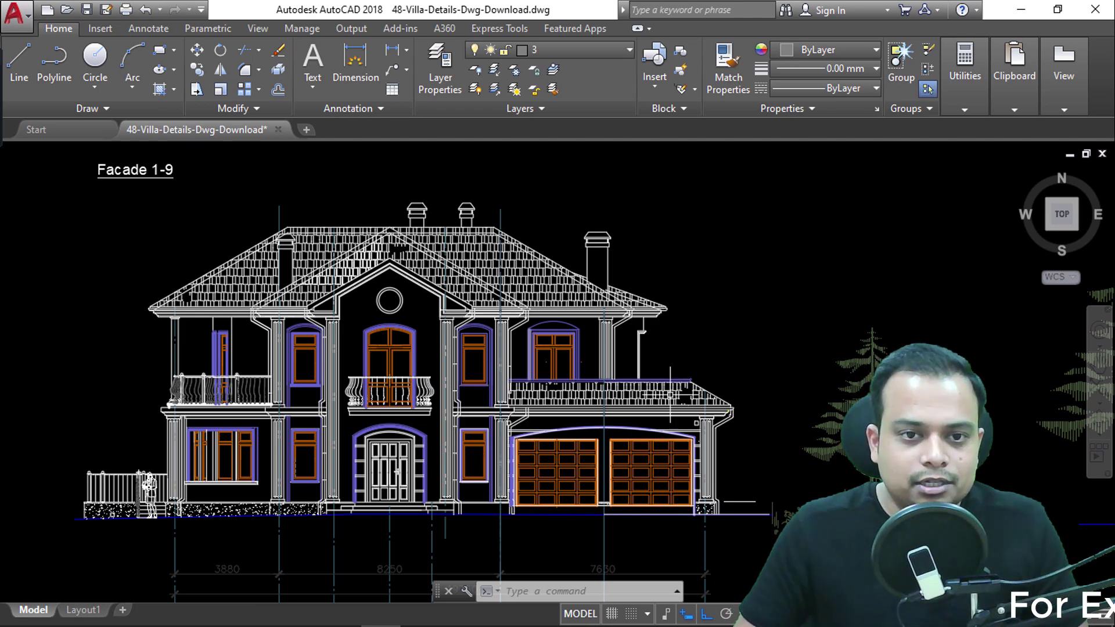
Zoom onto the circular gable window and select its inner circle
scroll(328, 280, "up", 6)
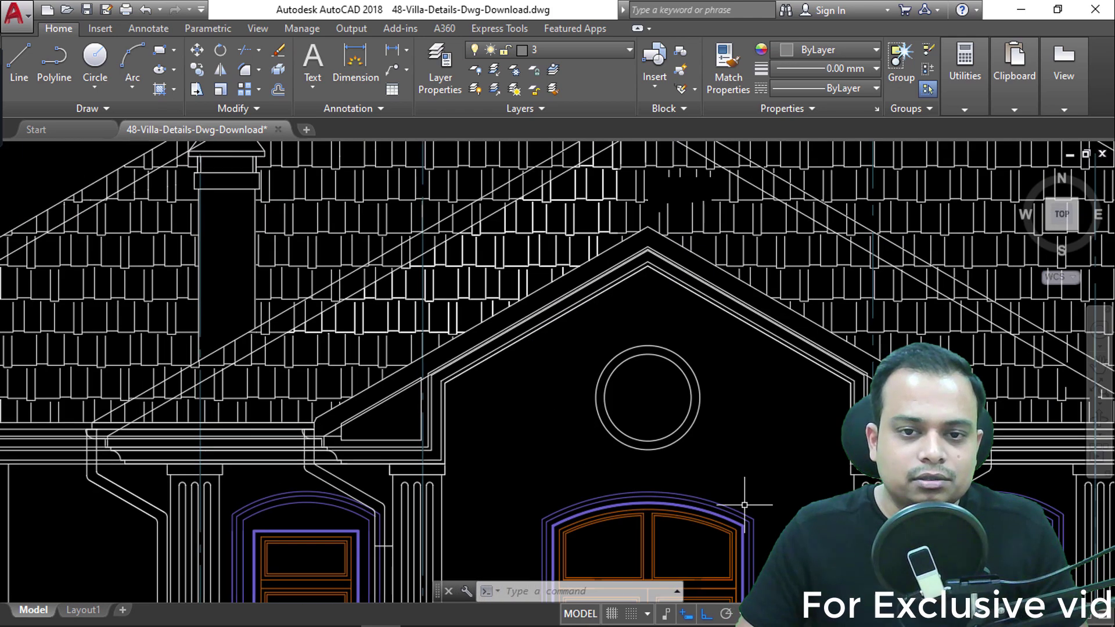
scroll(727, 468, "up", 3)
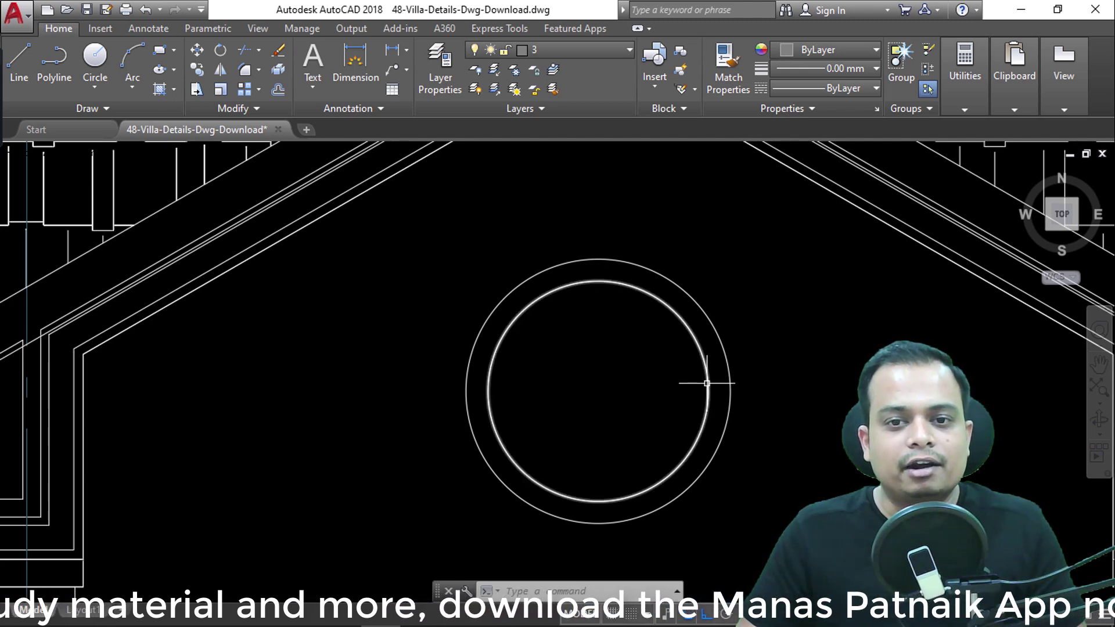
left_click(706, 383)
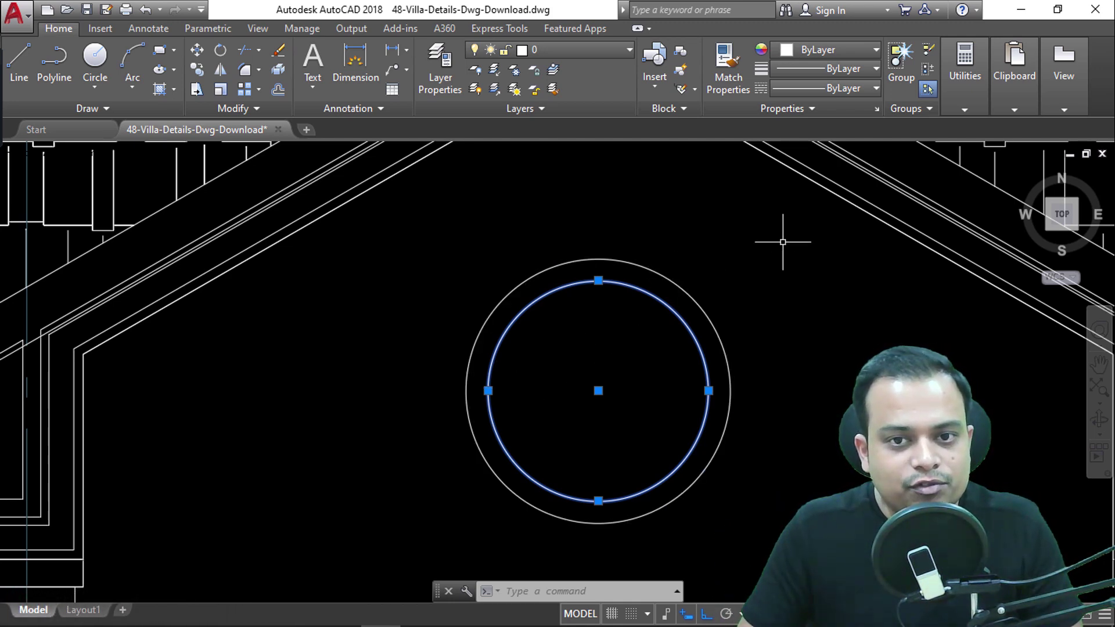
Add the round window's outer circle to the selection, then deselect both circles
mouse_move(689, 295)
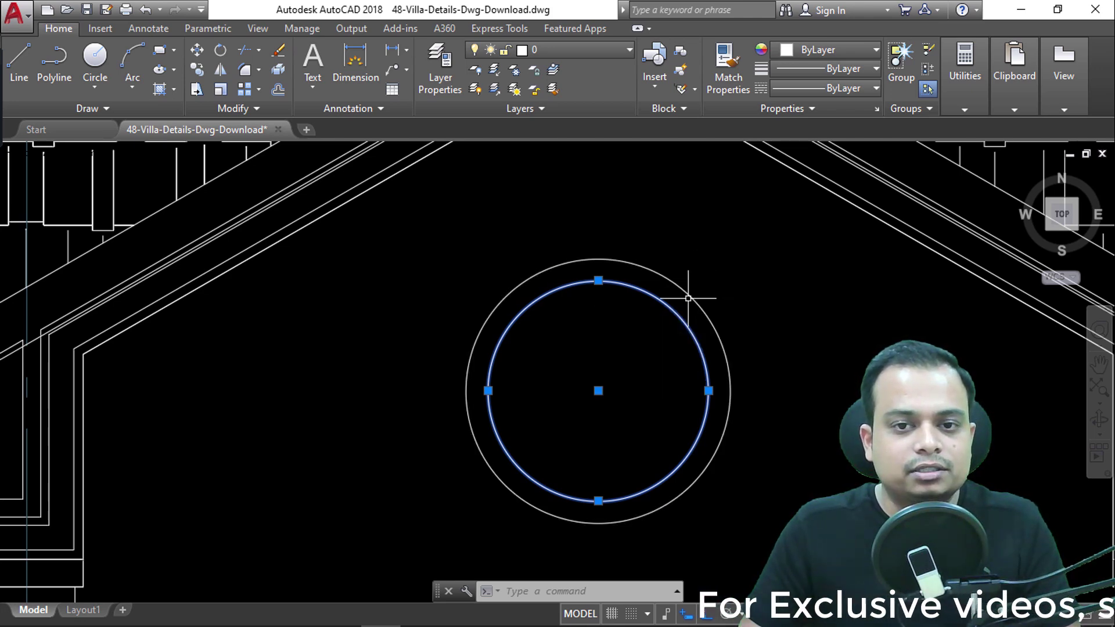
left_click(691, 297)
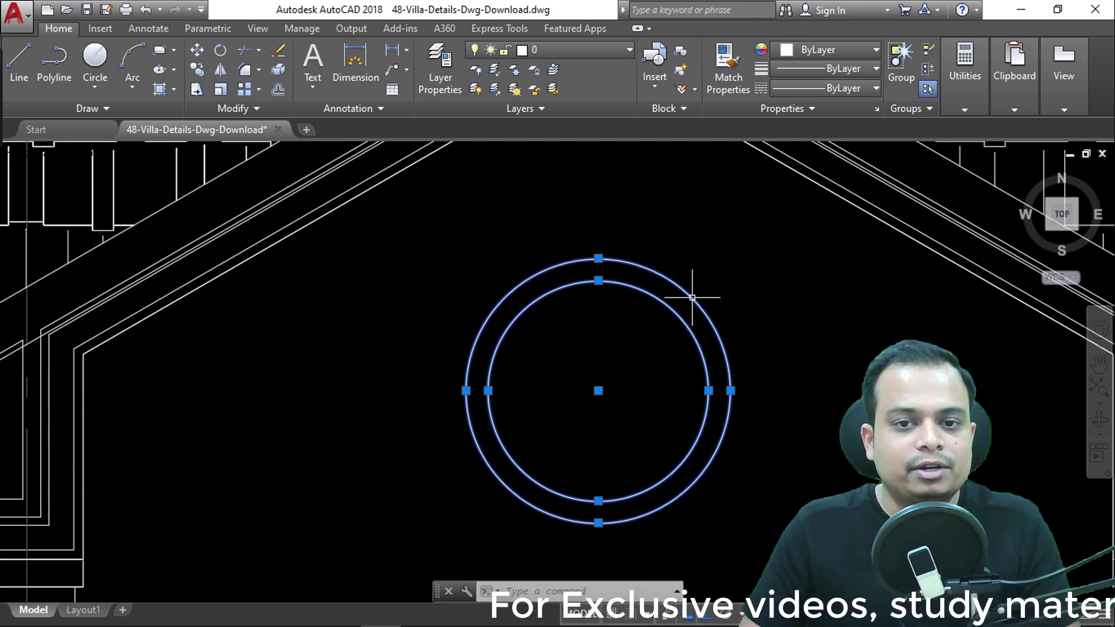
mouse_move(692, 297)
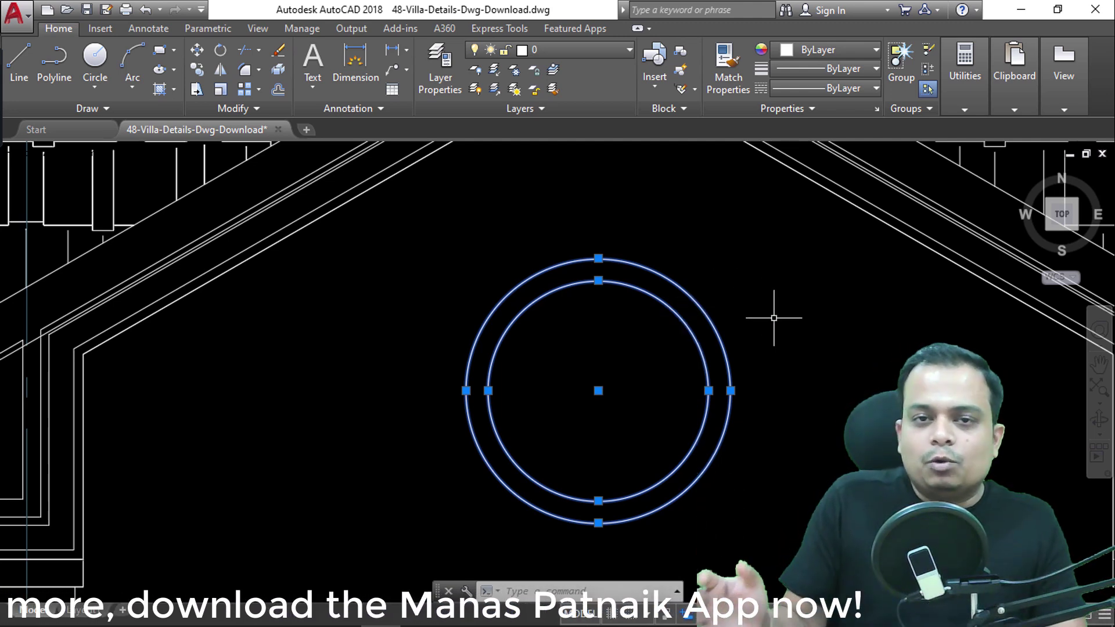
key("Escape")
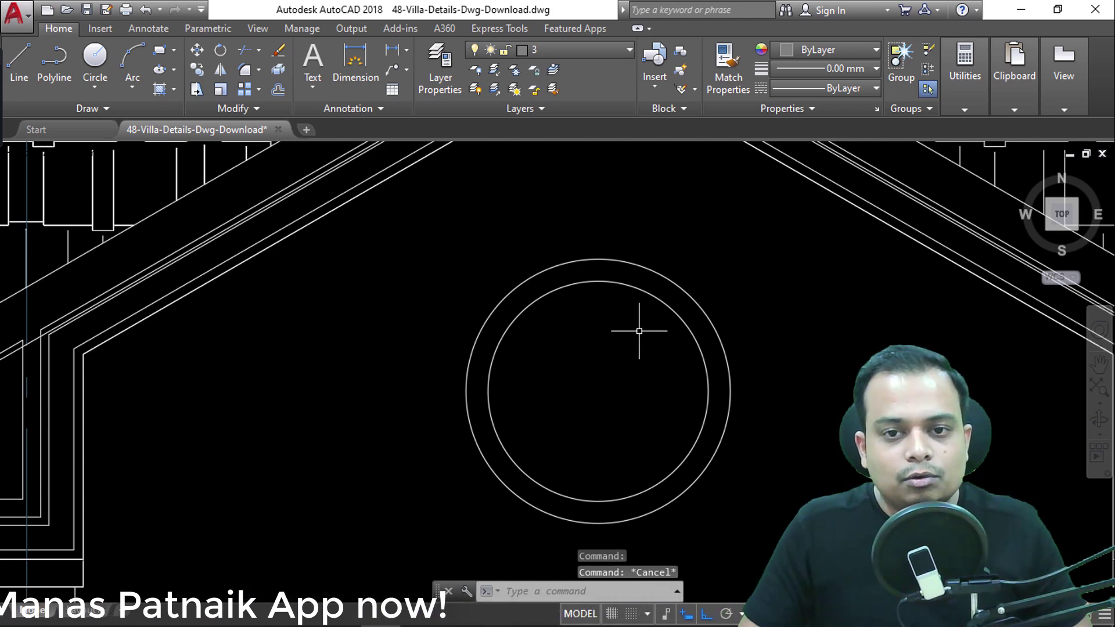
Pick the inner and outer window circles, the roof outline polyline and the second left roof line
mouse_move(683, 320)
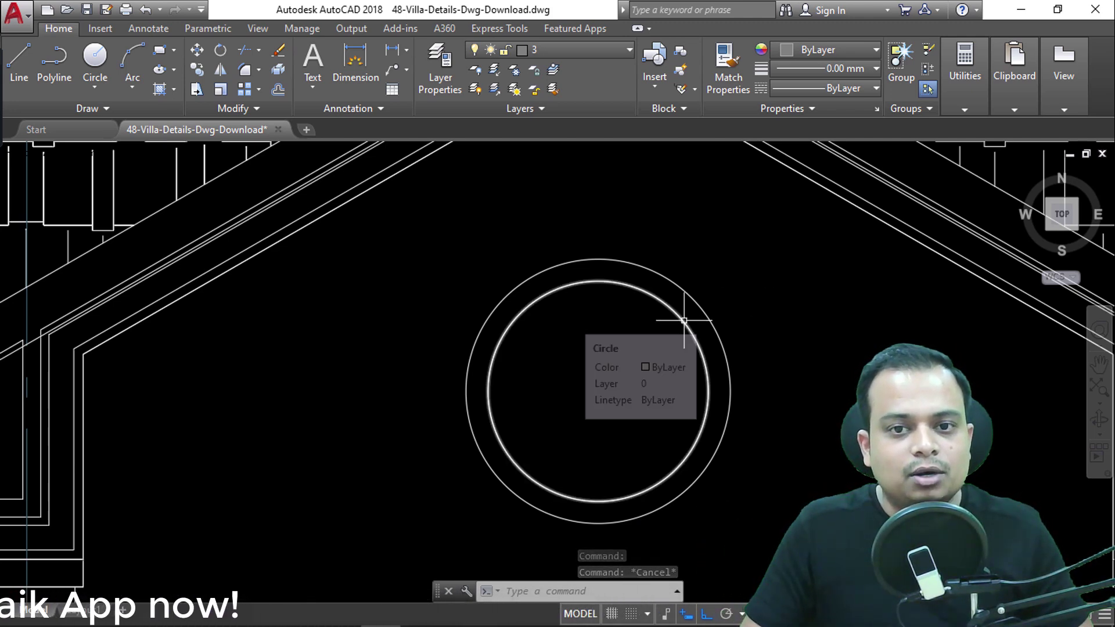
left_click(684, 320)
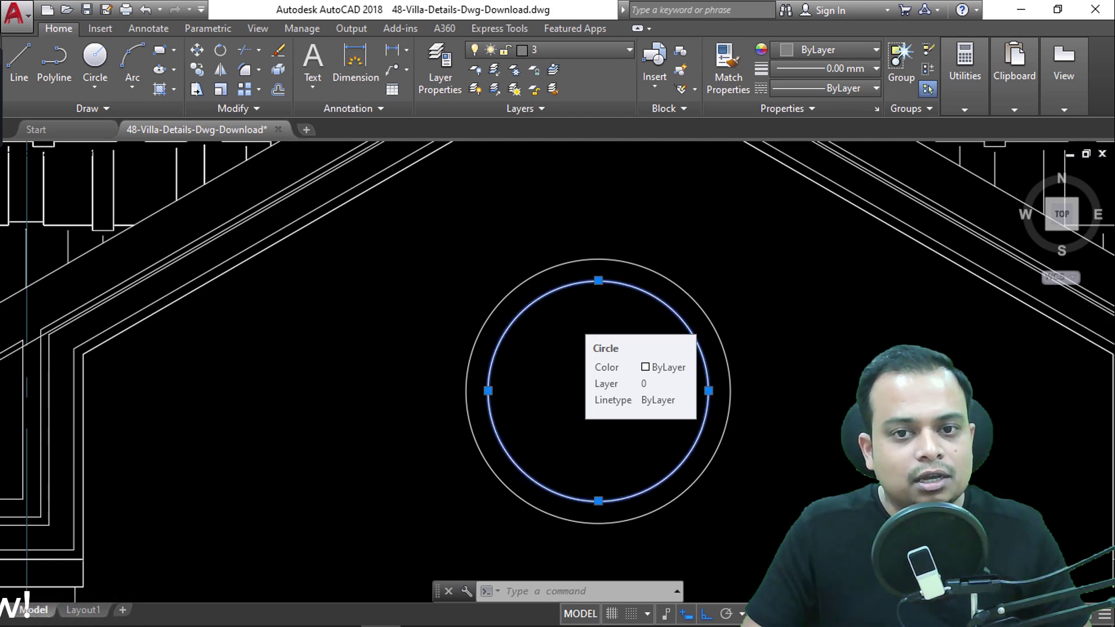
left_click(691, 296)
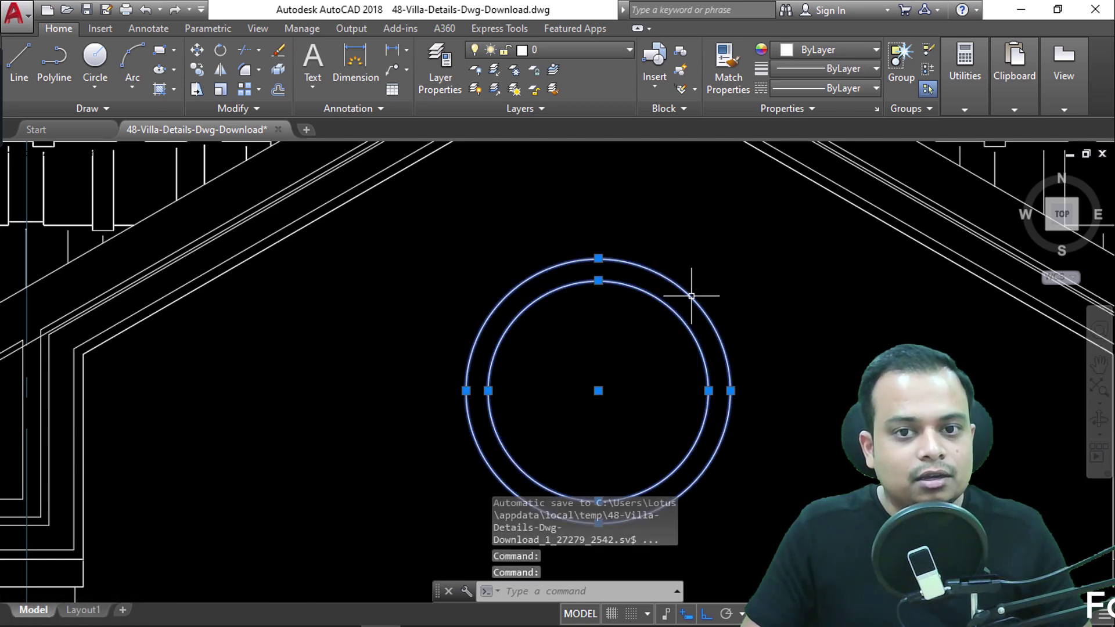
left_click(854, 199)
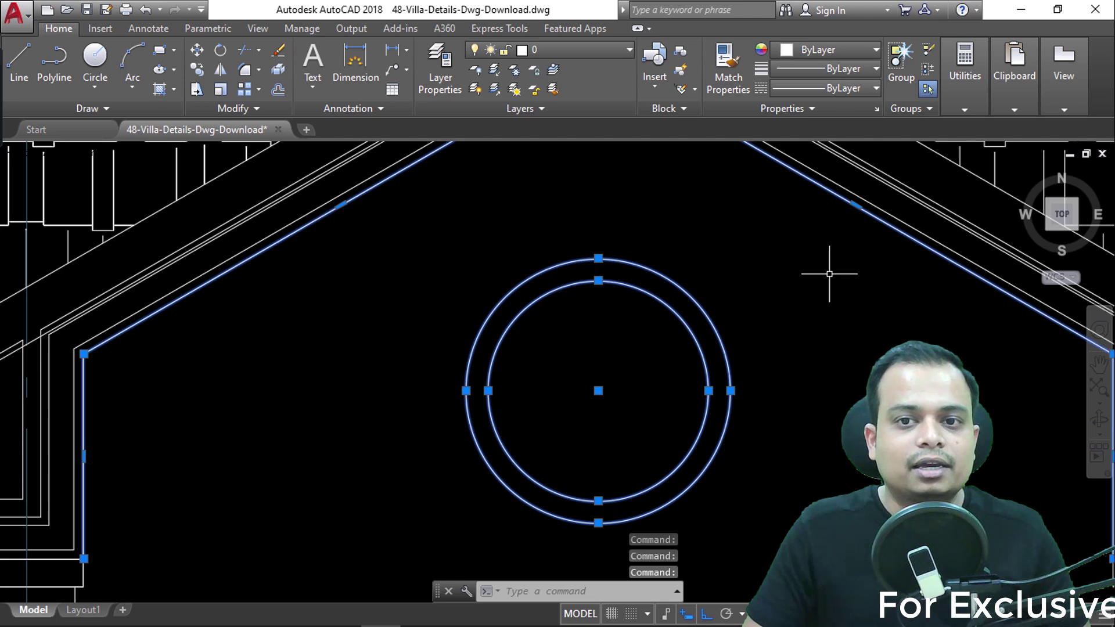
scroll(828, 274, "down", 3)
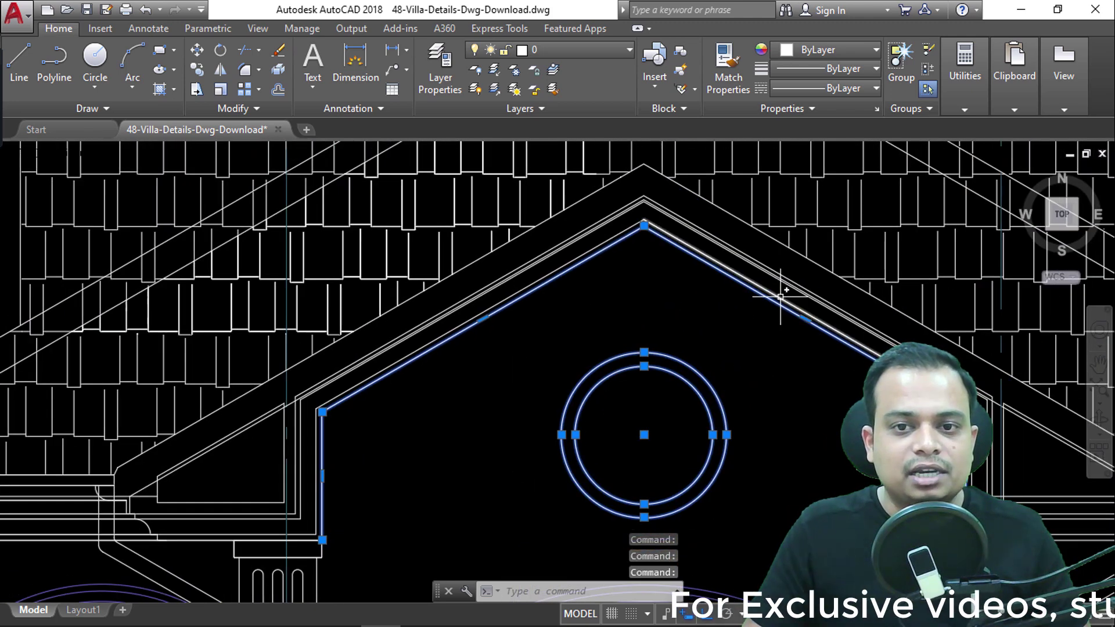
left_click(604, 243)
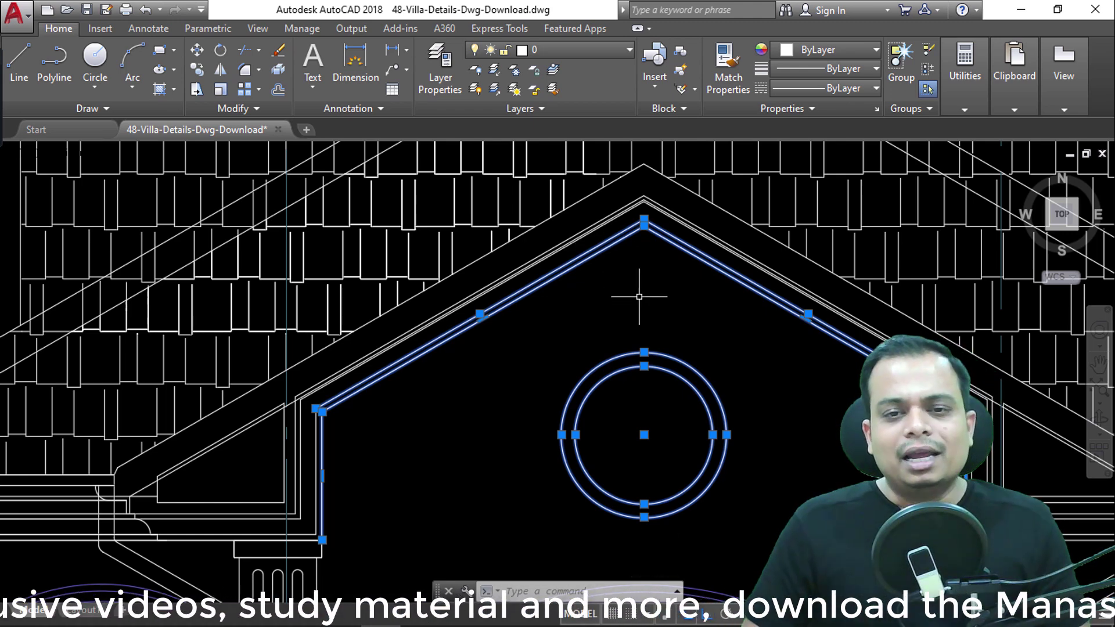
Remove the outer arc and the lower roof line from the selection
scroll(641, 379, "up", 2)
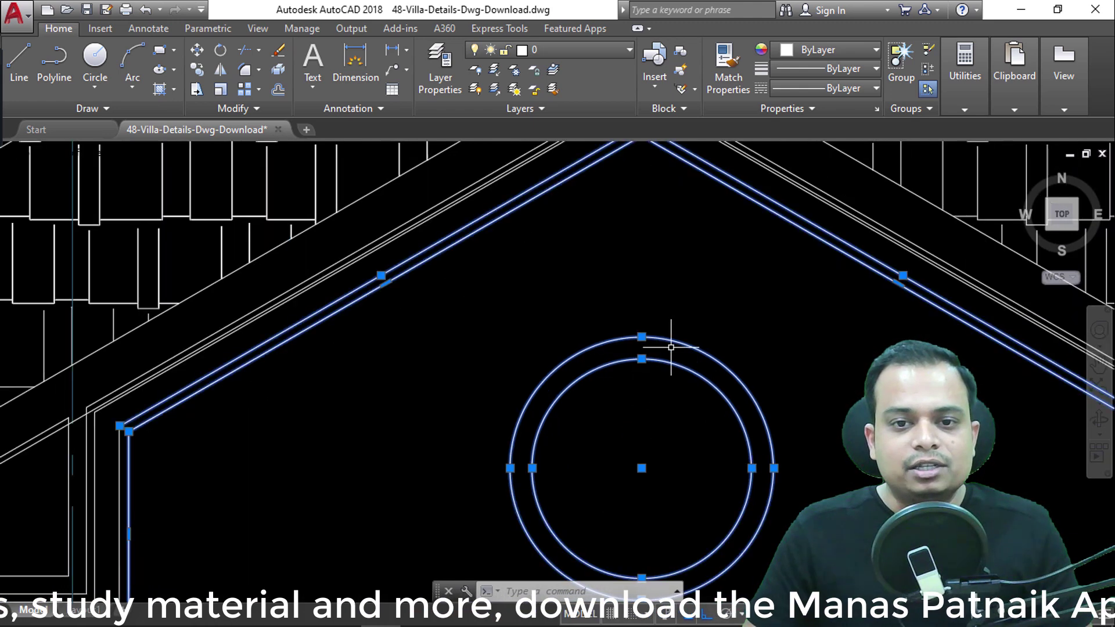
middle_click_drag(702, 258, 698, 392)
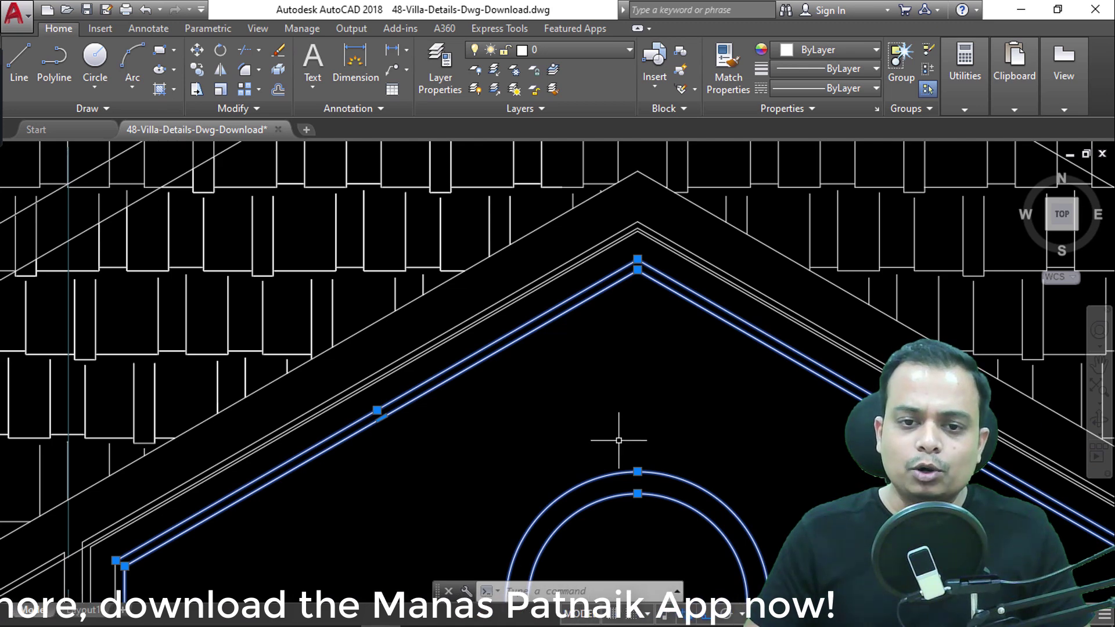
middle_click_drag(620, 443, 634, 315)
scroll(673, 378, "up", 4)
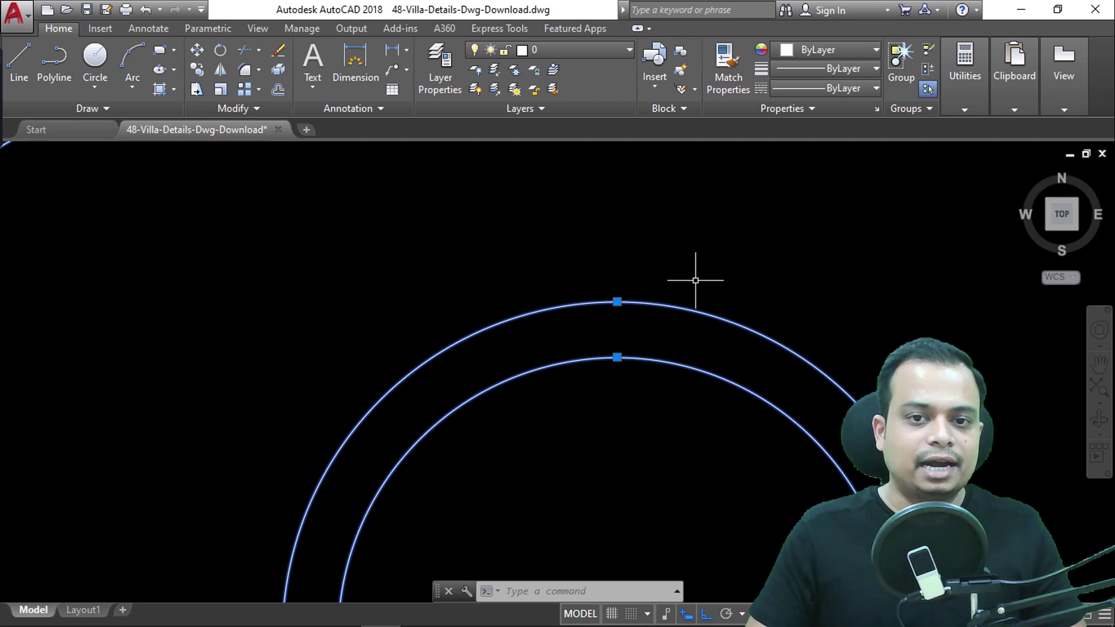
left_click(667, 304, "shift")
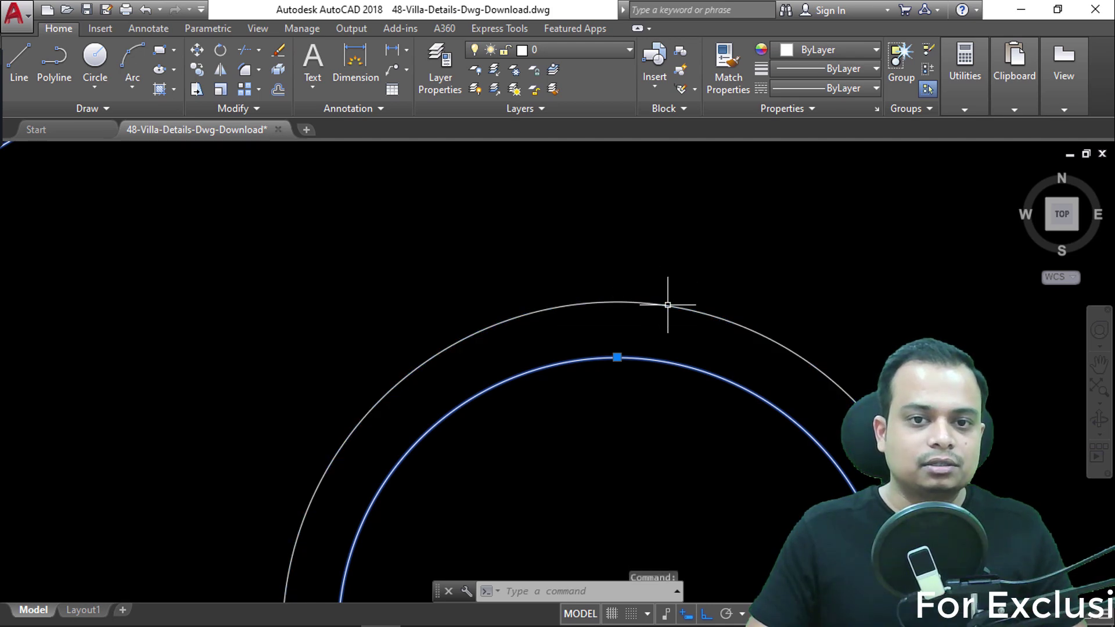
scroll(825, 290, "down", 4)
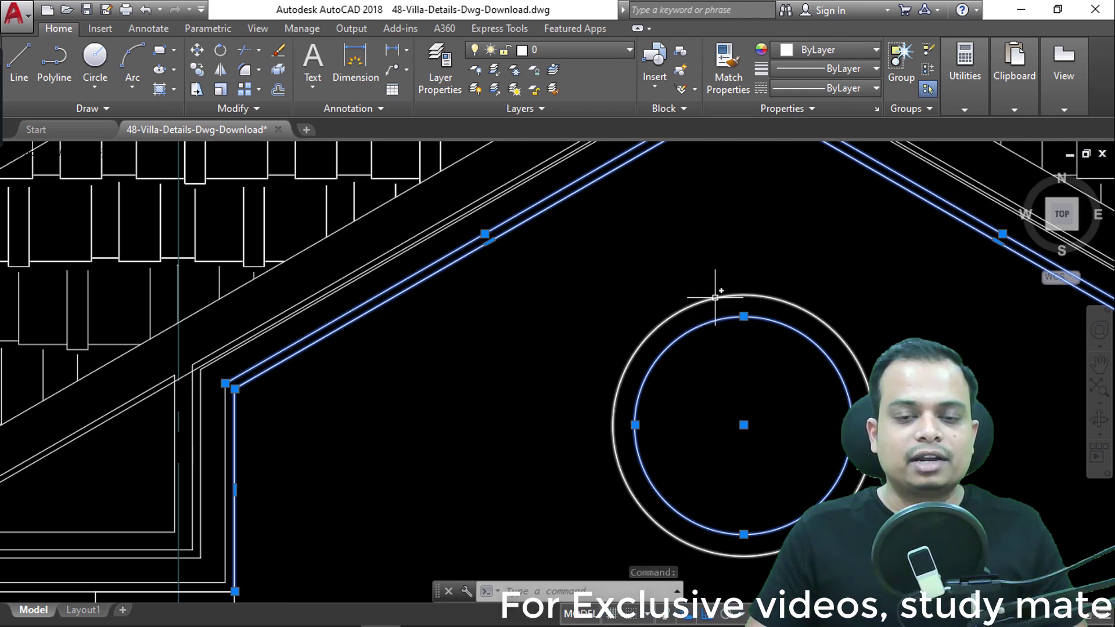
middle_click_drag(572, 300, 604, 398)
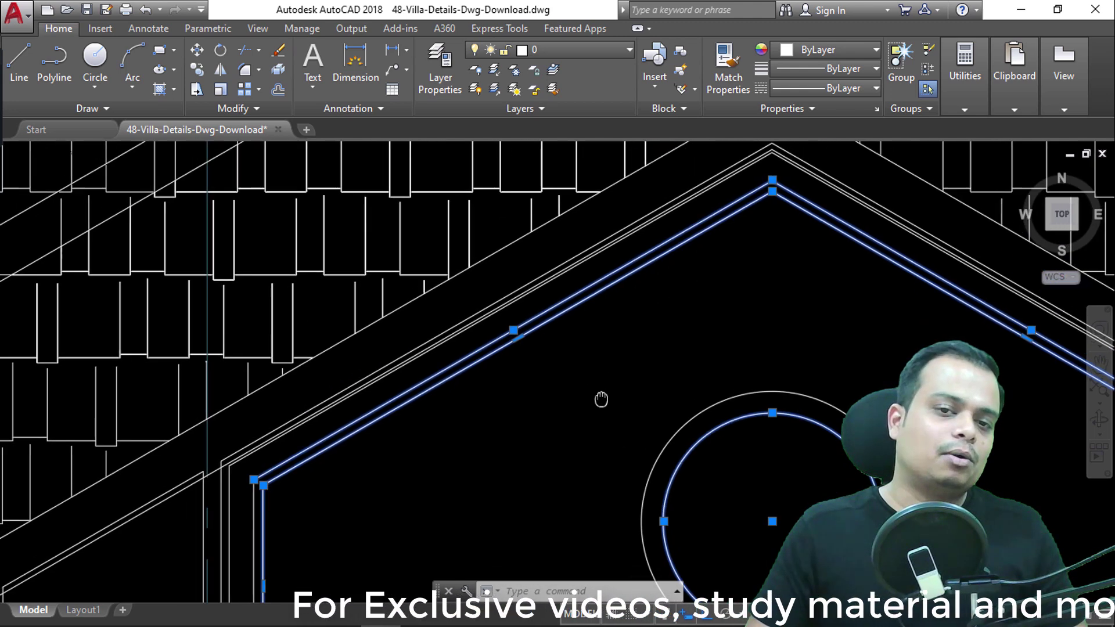
scroll(604, 398, "up", 5)
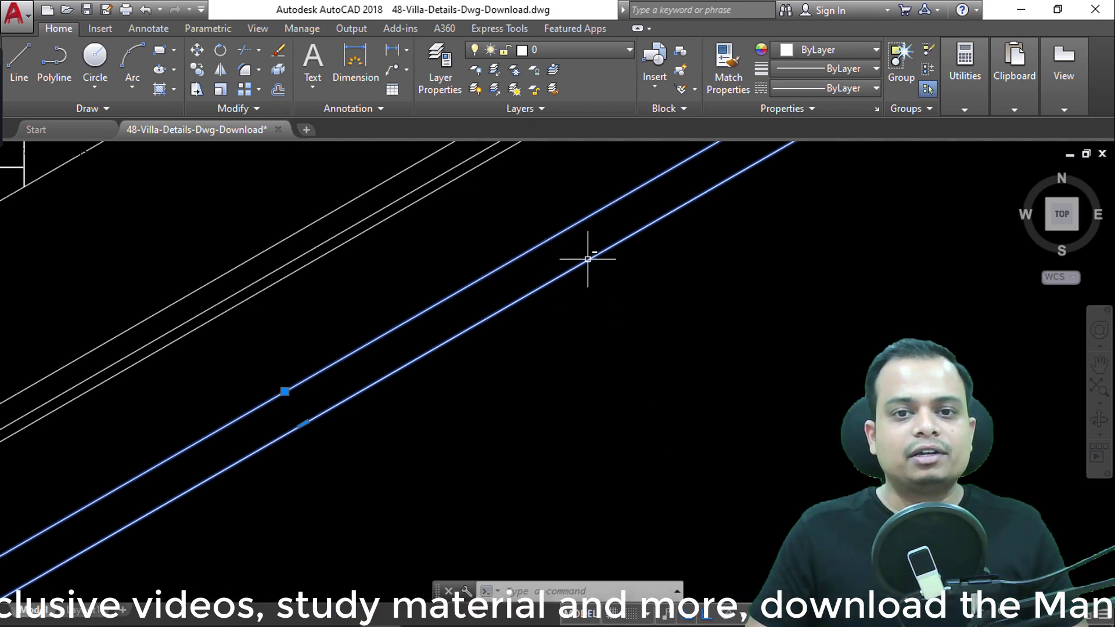
left_click(589, 250, "shift")
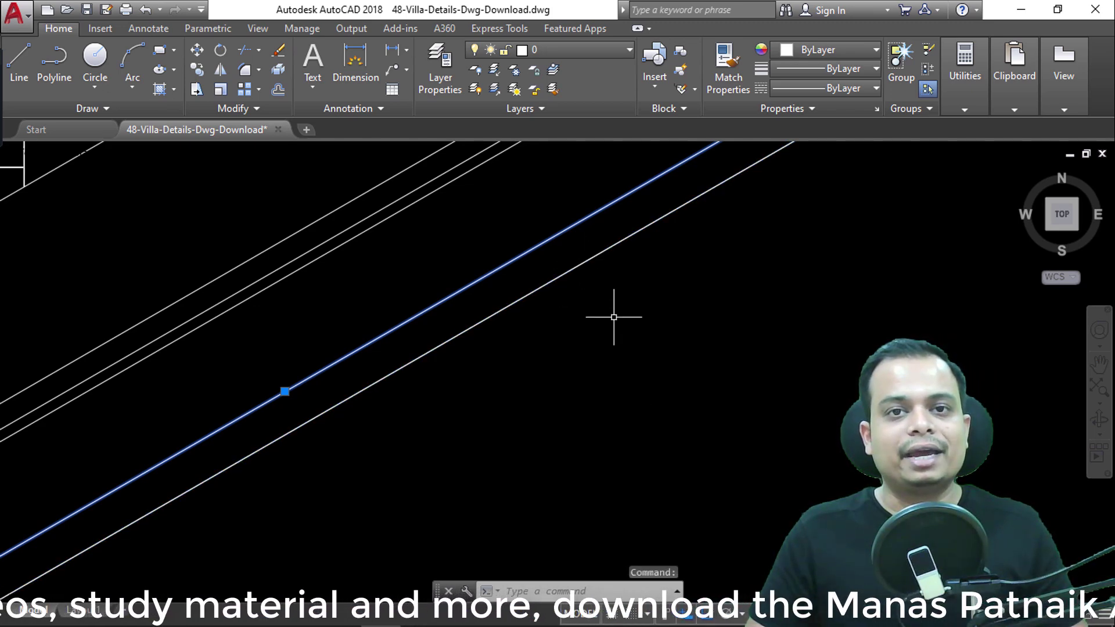
Pan the gable to the left, zoom out, and clear the whole selection
scroll(613, 317, "down", 4)
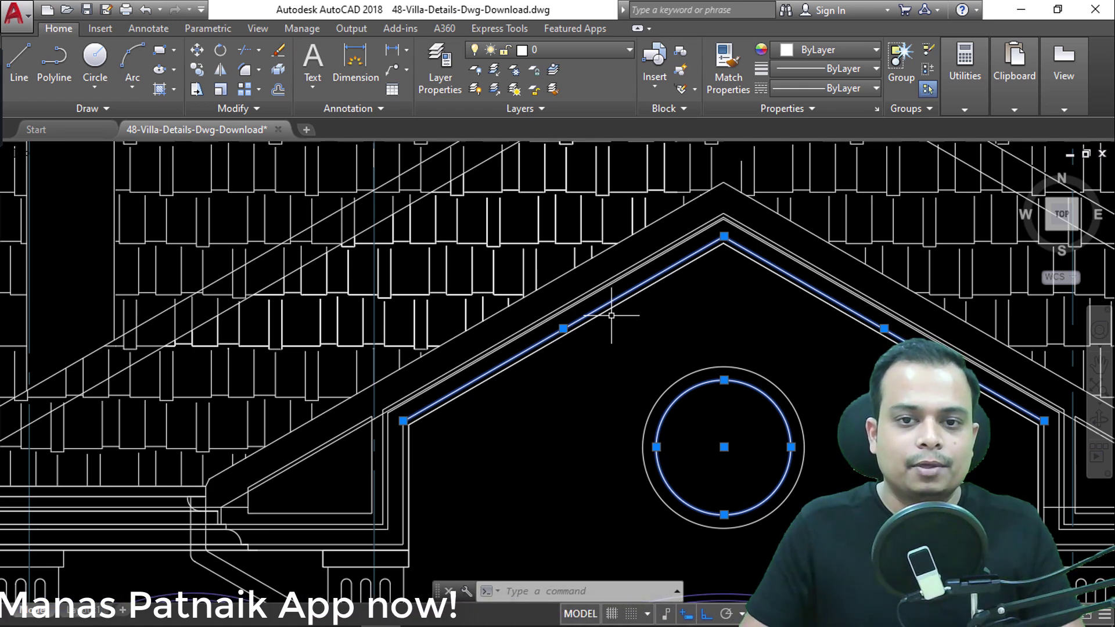
middle_click_drag(612, 315, 232, 337)
scroll(255, 340, "down", 3)
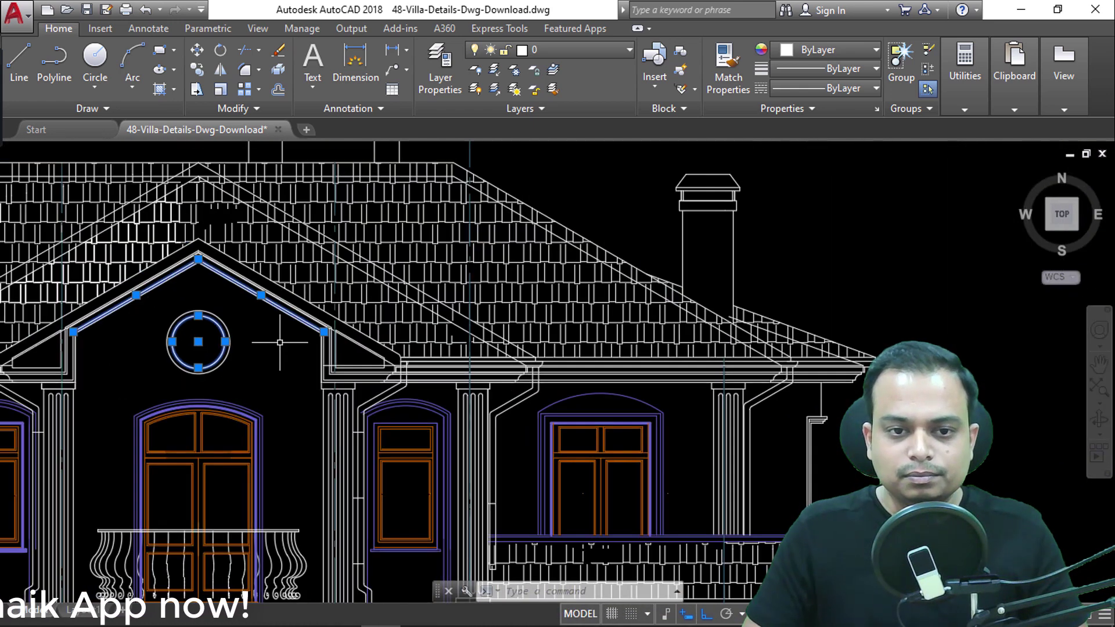
scroll(280, 343, "down", 3)
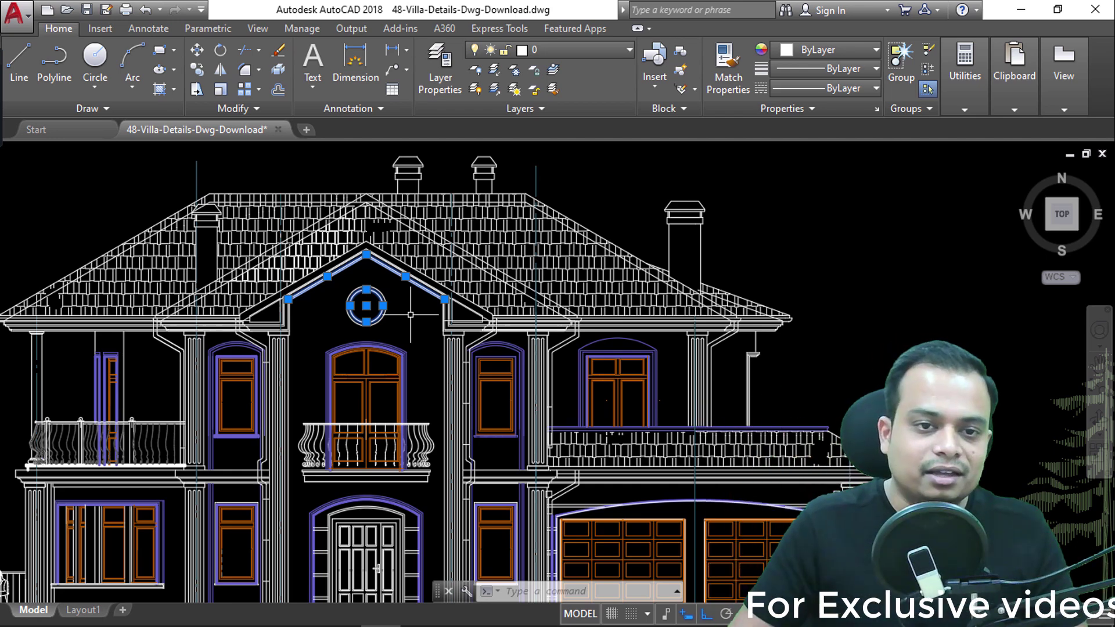
scroll(411, 314, "up", 7)
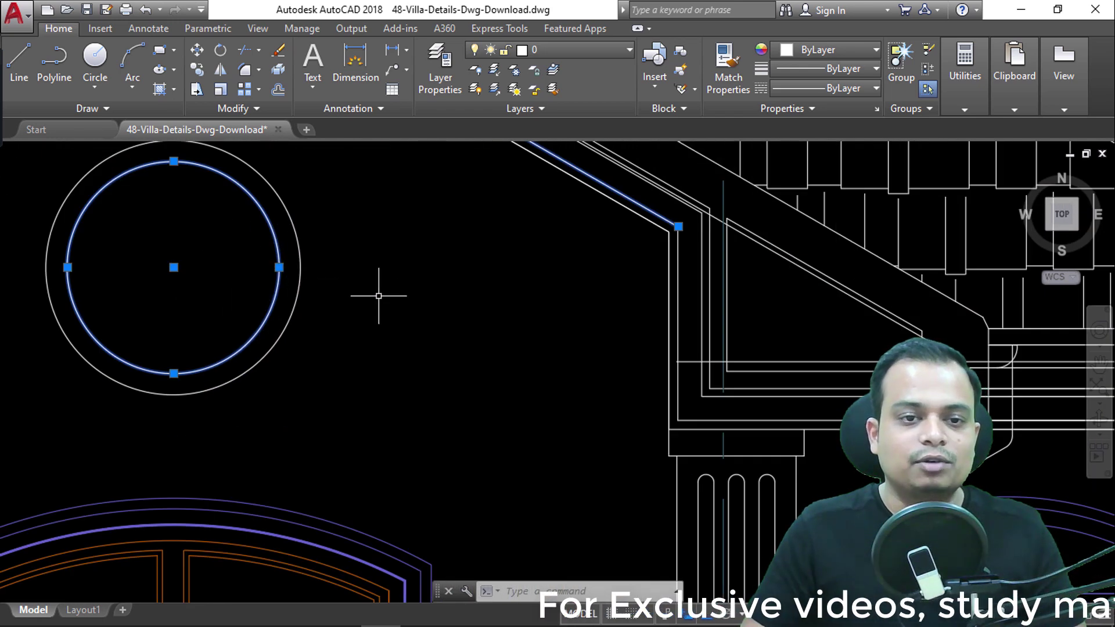
key("Escape")
scroll(378, 296, "down", 6)
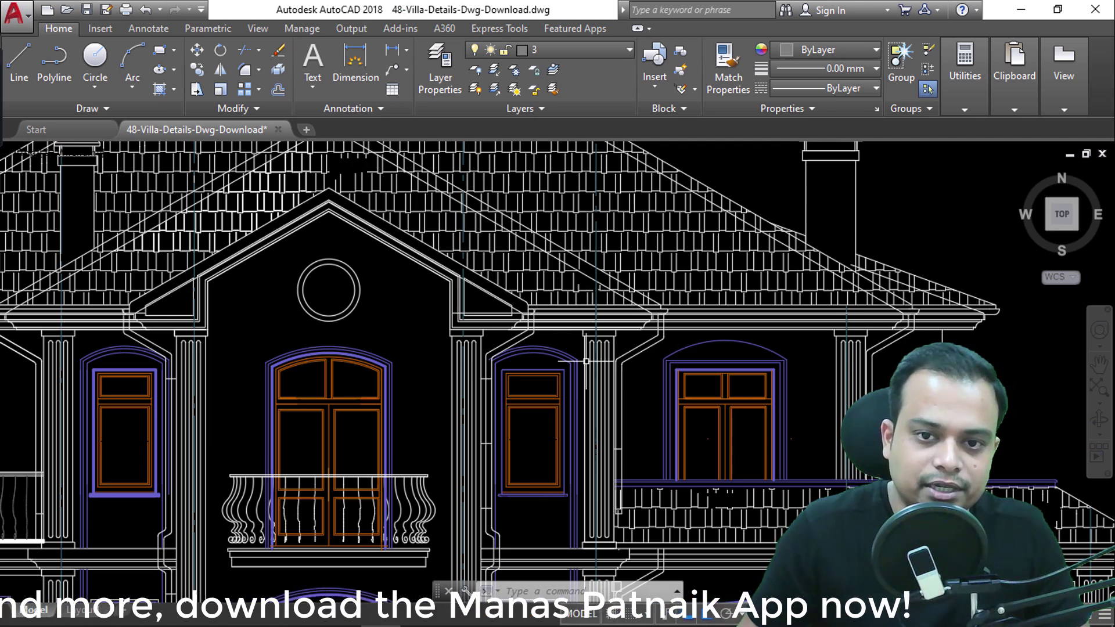
Zoom out from the gable close-up to show Facade 1-9 and Facade 9-1 side by side
key("Escape")
key("Escape")
key("Escape")
scroll(407, 356, "up", 4)
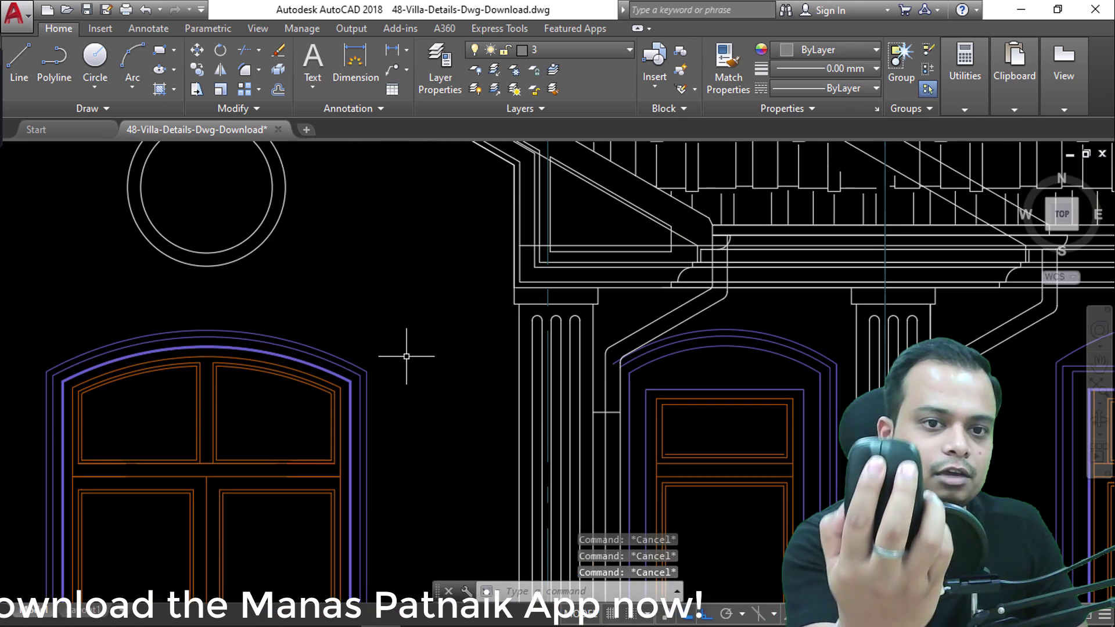
scroll(406, 356, "up", 8)
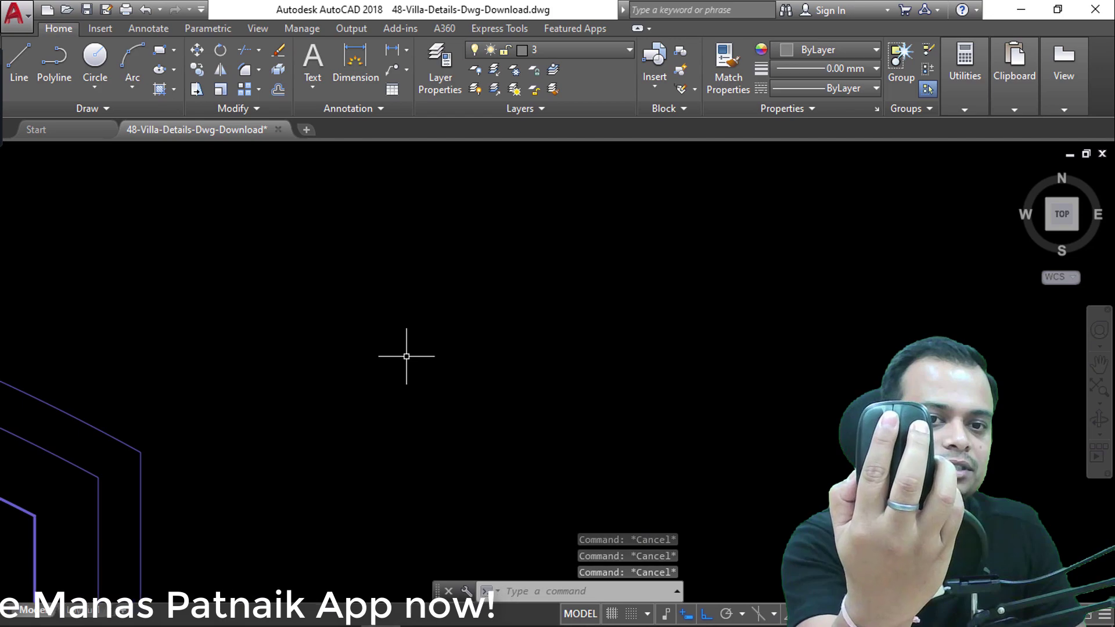
scroll(406, 356, "down", 6)
scroll(406, 356, "down", 10)
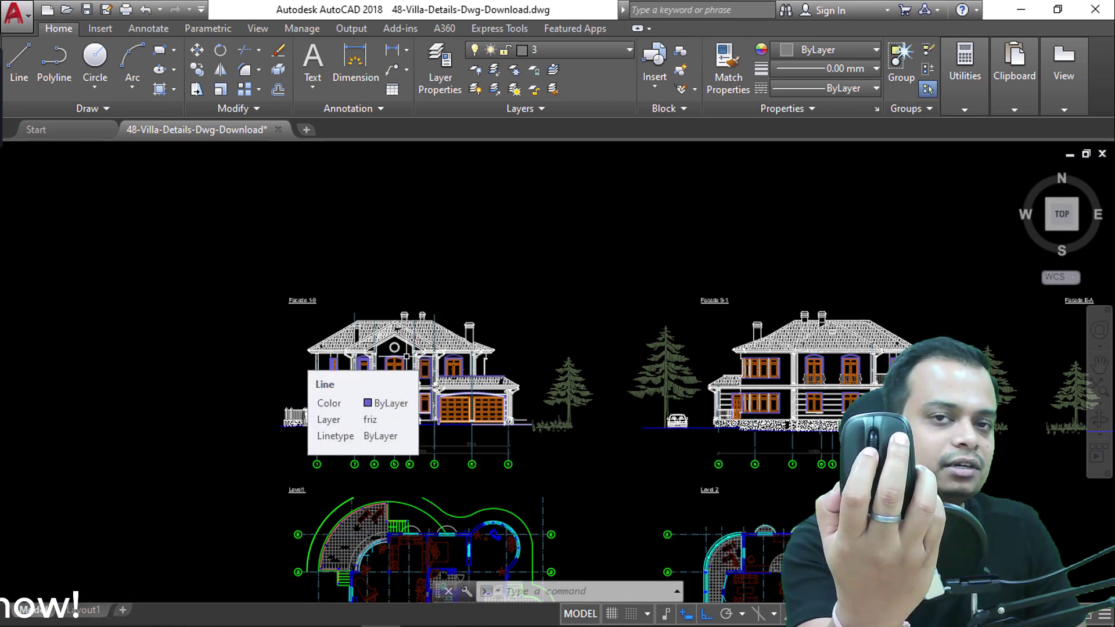
scroll(406, 356, "up", 8)
scroll(407, 356, "down", 8)
scroll(406, 356, "up", 6)
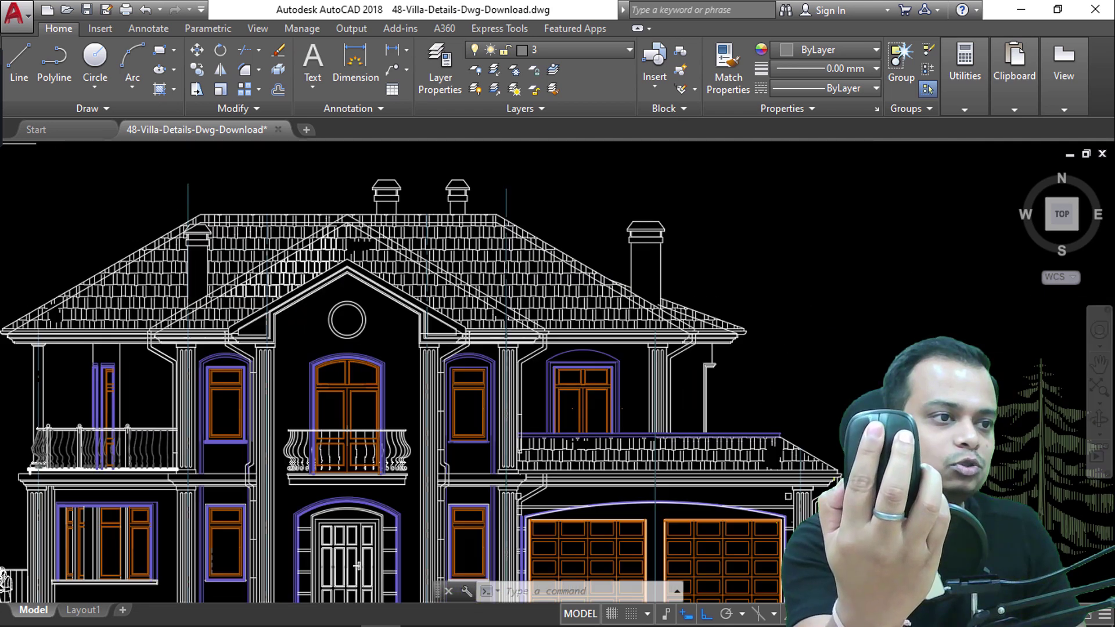
scroll(407, 355, "down", 4)
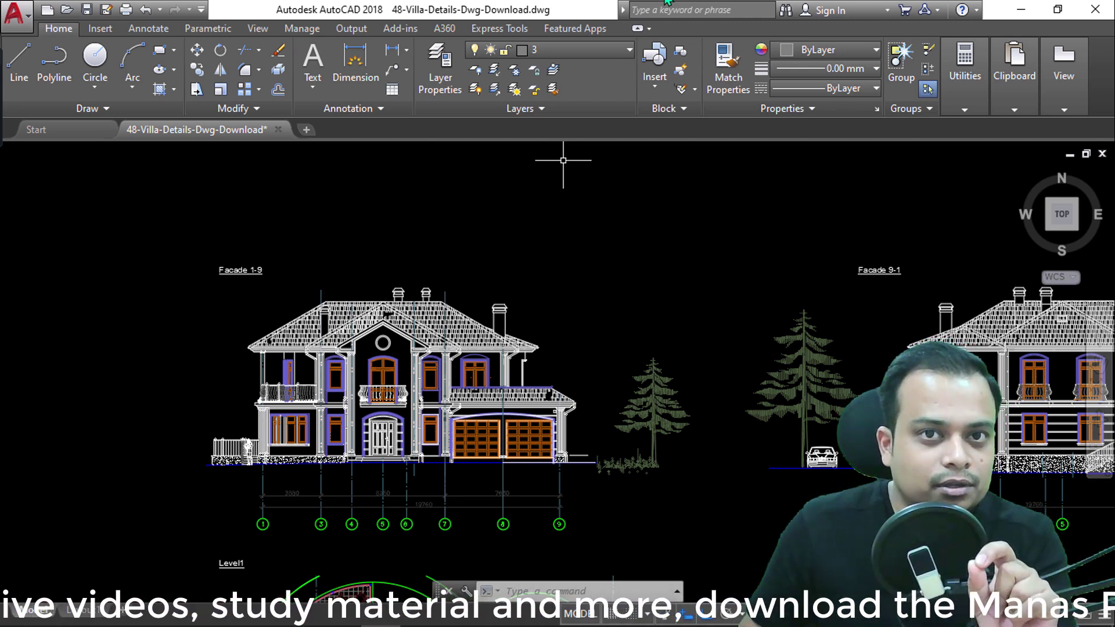
Pan across Facade 1-9 and Facade 9-1, ending over an empty area of the drawing
middle_click_drag(698, 431, 503, 366)
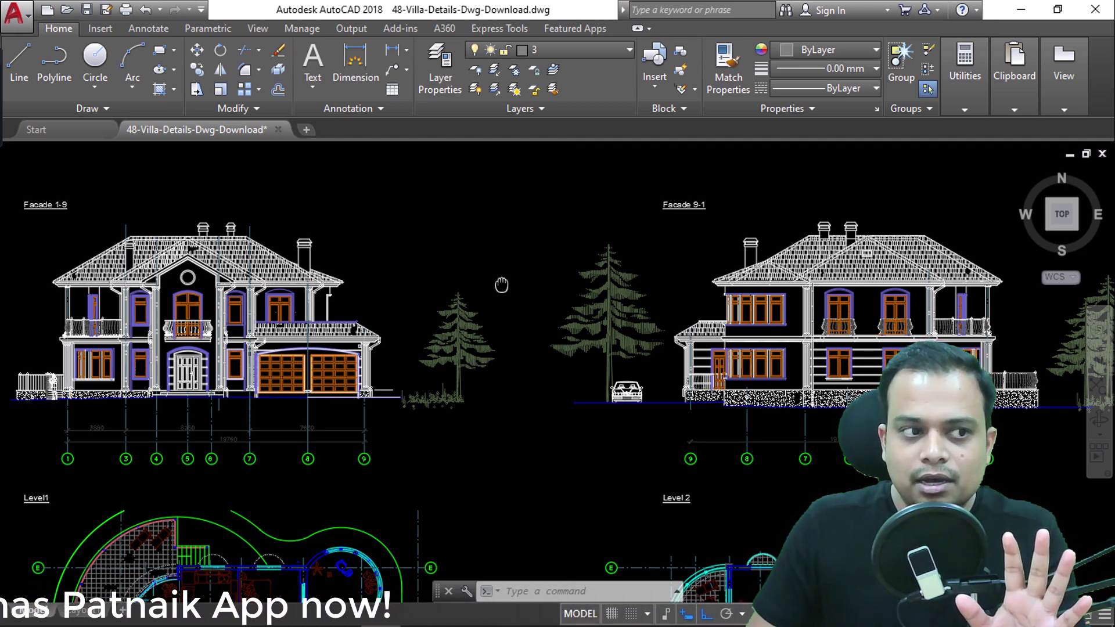
middle_click_drag(502, 284, 516, 328)
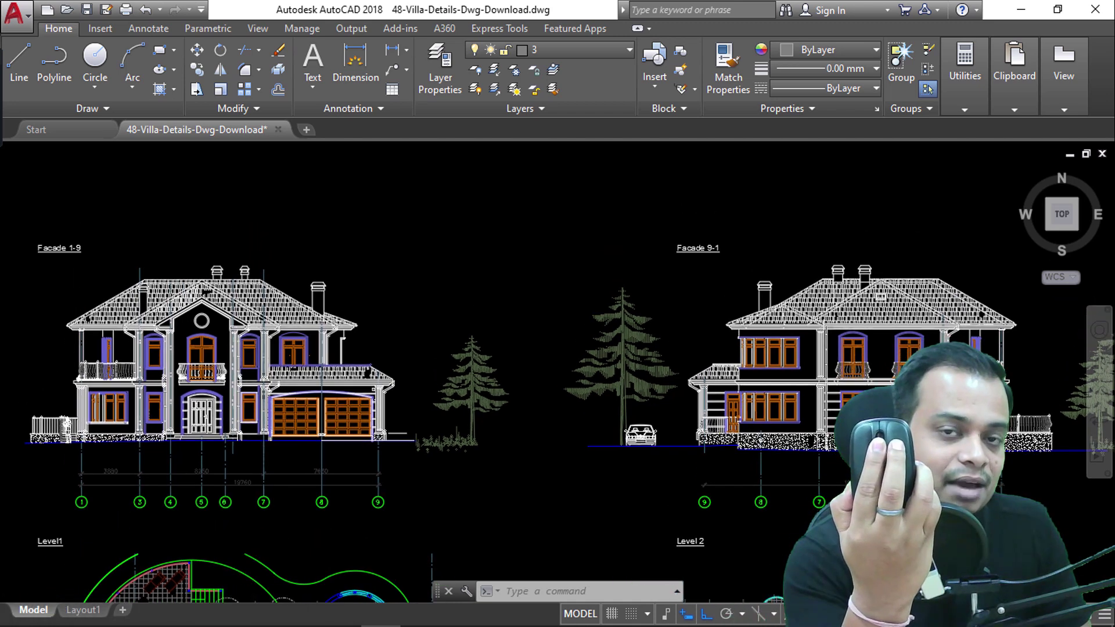
mouse_move(514, 326)
middle_mouse_down()
mouse_move(525, 304)
mouse_move(76, 274)
mouse_move(584, 256)
mouse_move(205, 252)
mouse_move(385, 223)
mouse_move(635, 205)
mouse_move(236, 223)
mouse_move(151, 215)
mouse_move(404, 290)
mouse_move(435, 248)
mouse_move(422, 252)
middle_mouse_up()
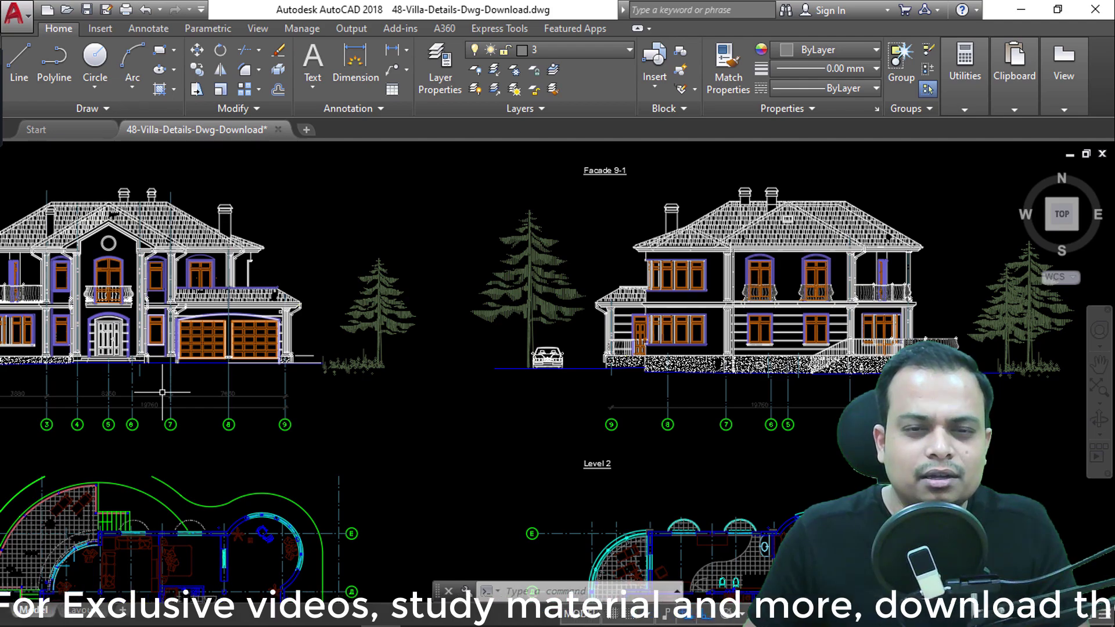
mouse_move(162, 392)
middle_mouse_down()
mouse_move(172, 379)
mouse_move(656, 317)
mouse_move(140, 245)
mouse_move(357, 242)
mouse_move(227, 466)
middle_mouse_up()
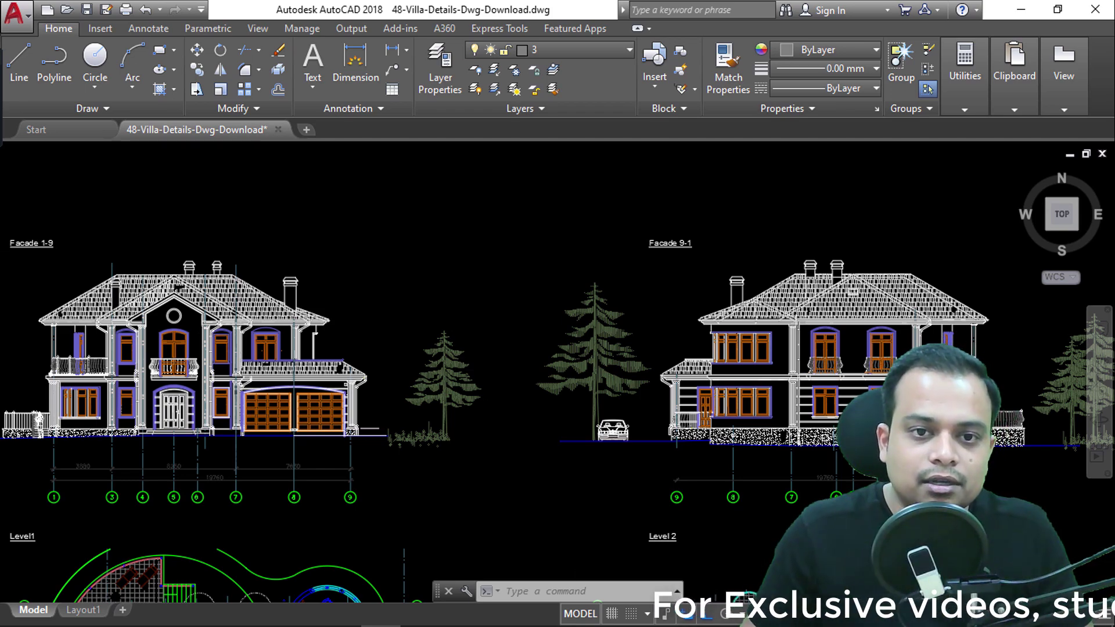
key("Escape")
key("Escape")
scroll(409, 286, "up", 2)
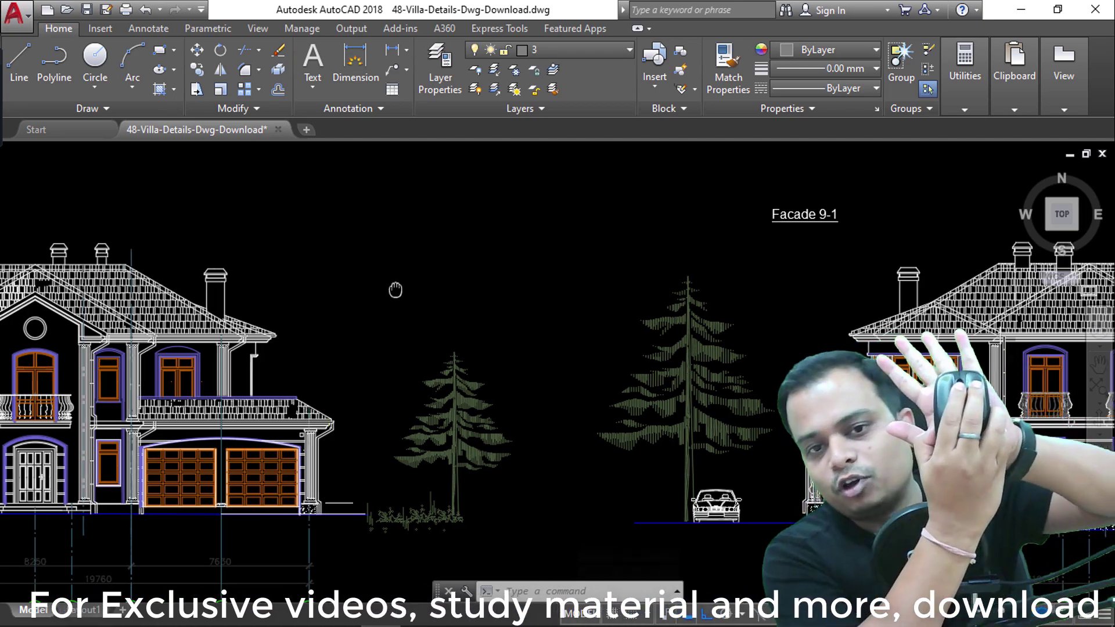
mouse_move(393, 286)
middle_mouse_down()
mouse_move(23, 278)
mouse_move(23, 87)
middle_mouse_up()
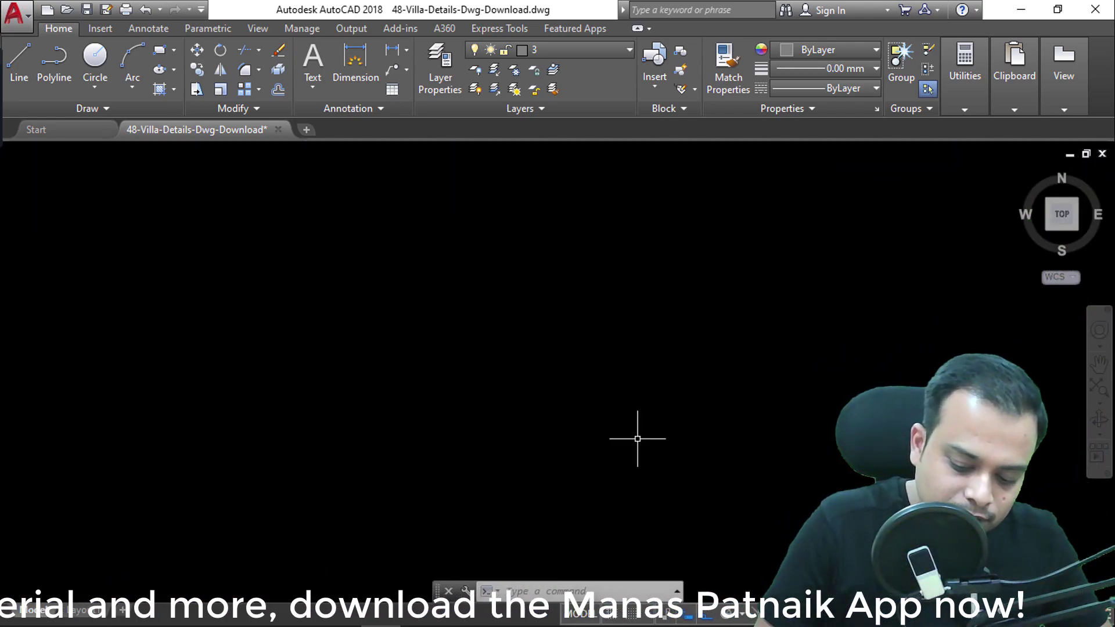
Zoom All with Z then A, and pan the four facades and two floor plans to the centre
type("z")
key("Return")
scroll(645, 422, "down", 3)
type("a")
key("Return")
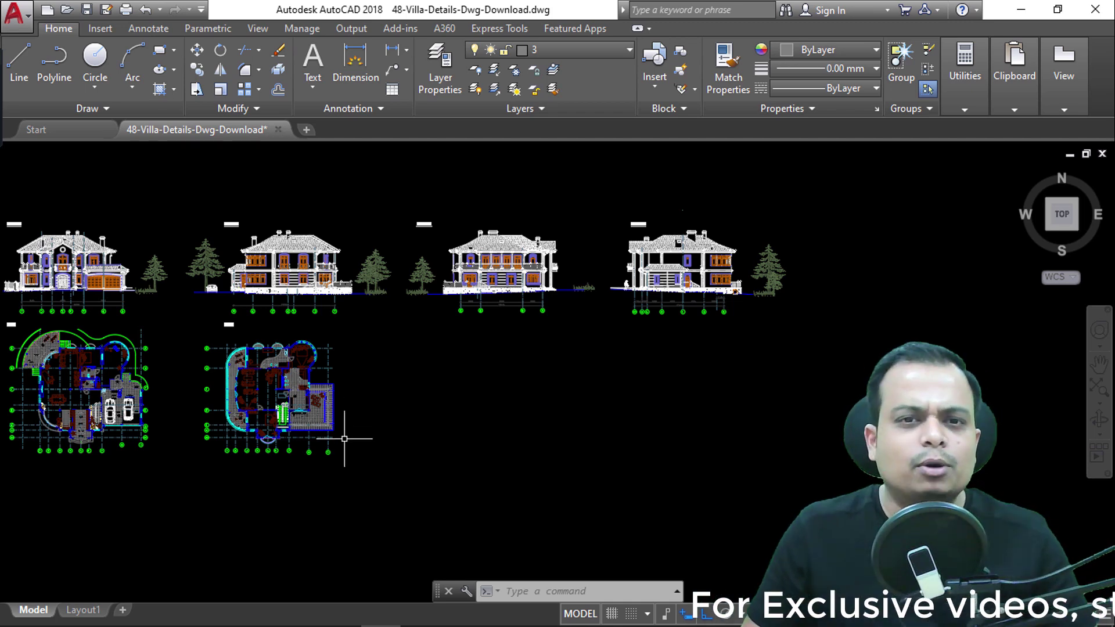
middle_click_drag(346, 423, 629, 457)
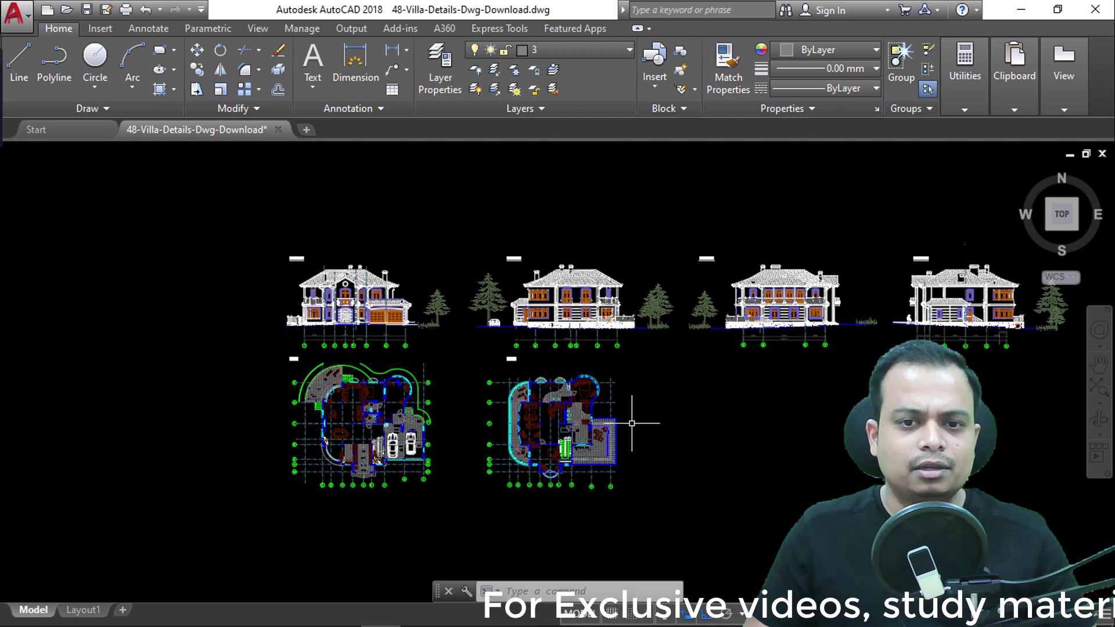
mouse_move(595, 431)
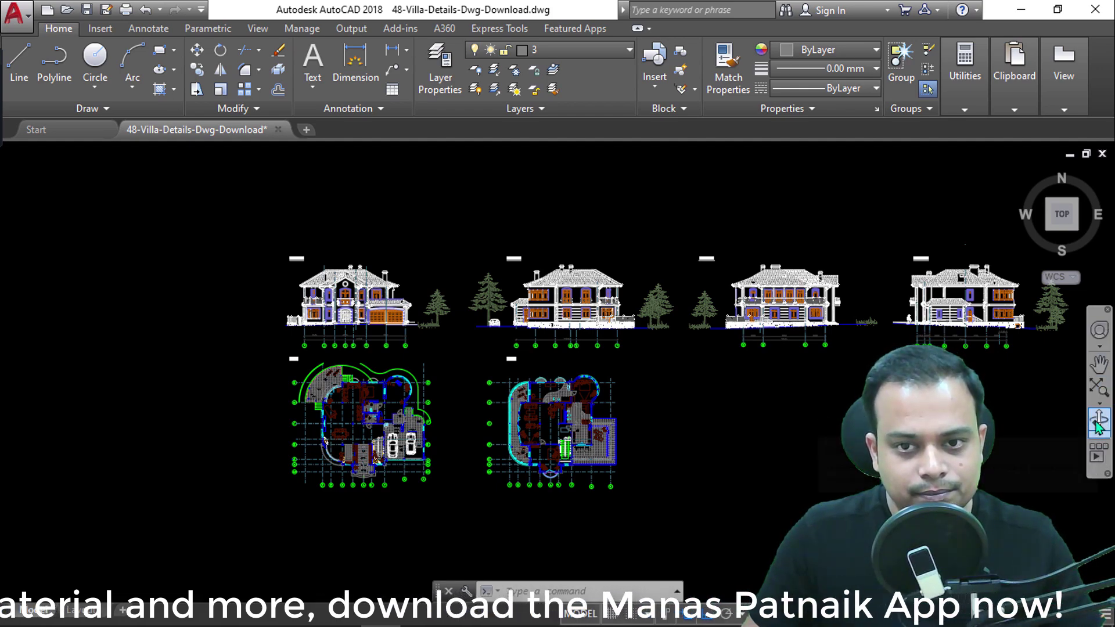
Apply Zoom Extents from the navigation bar, then reopen the zoom options list
scroll(632, 373, "up", 5)
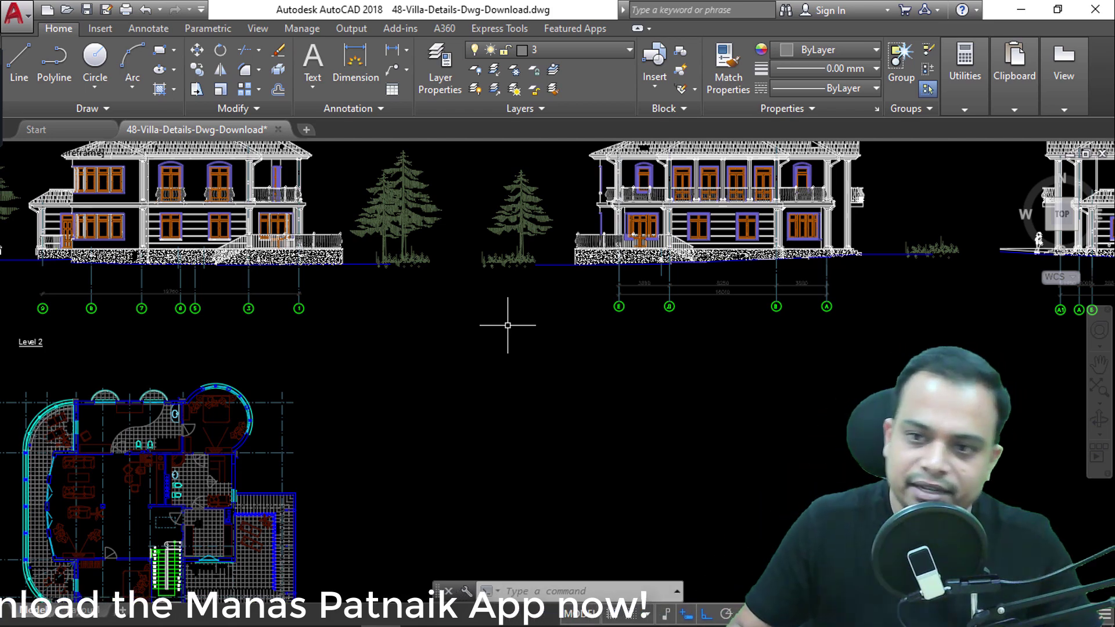
scroll(532, 351, "up", 4)
scroll(532, 352, "down", 4)
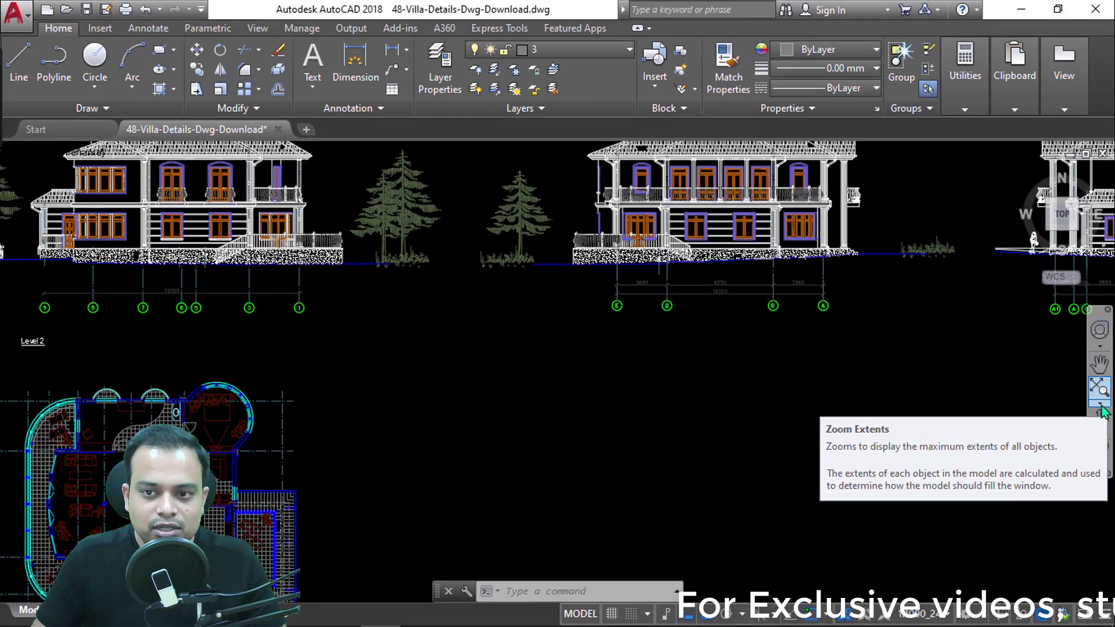
left_click(1101, 406)
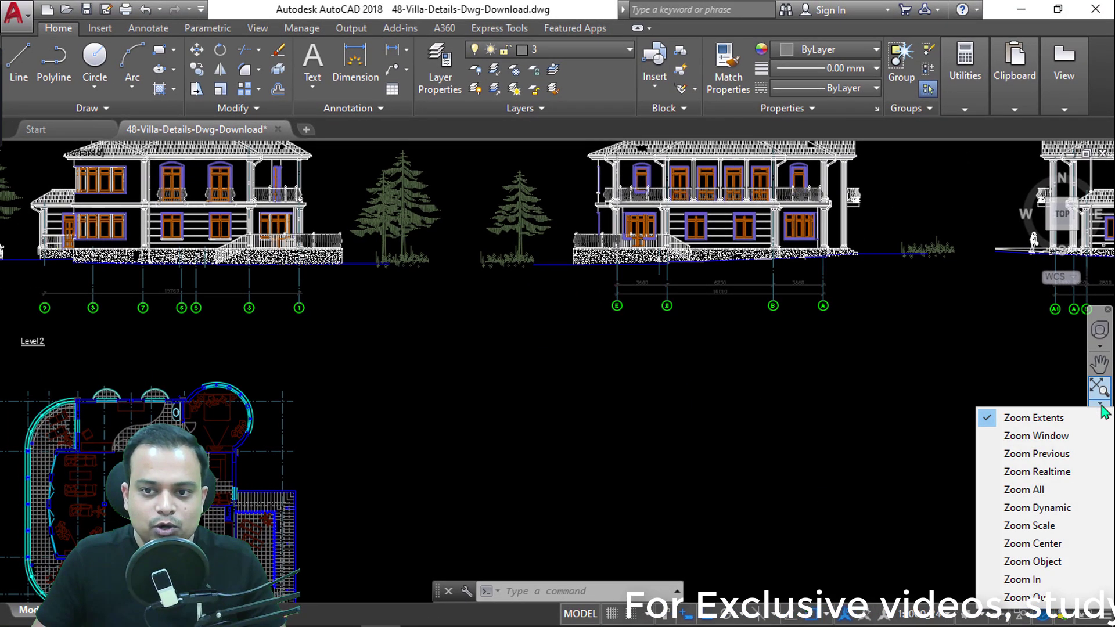
left_click(1063, 425)
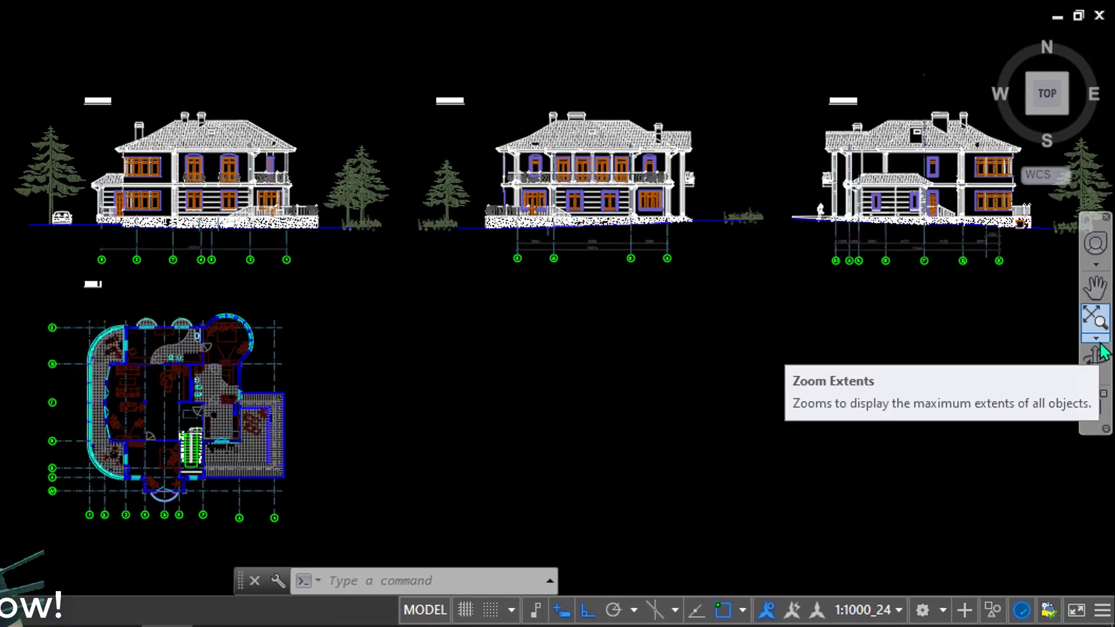
left_click(1100, 403)
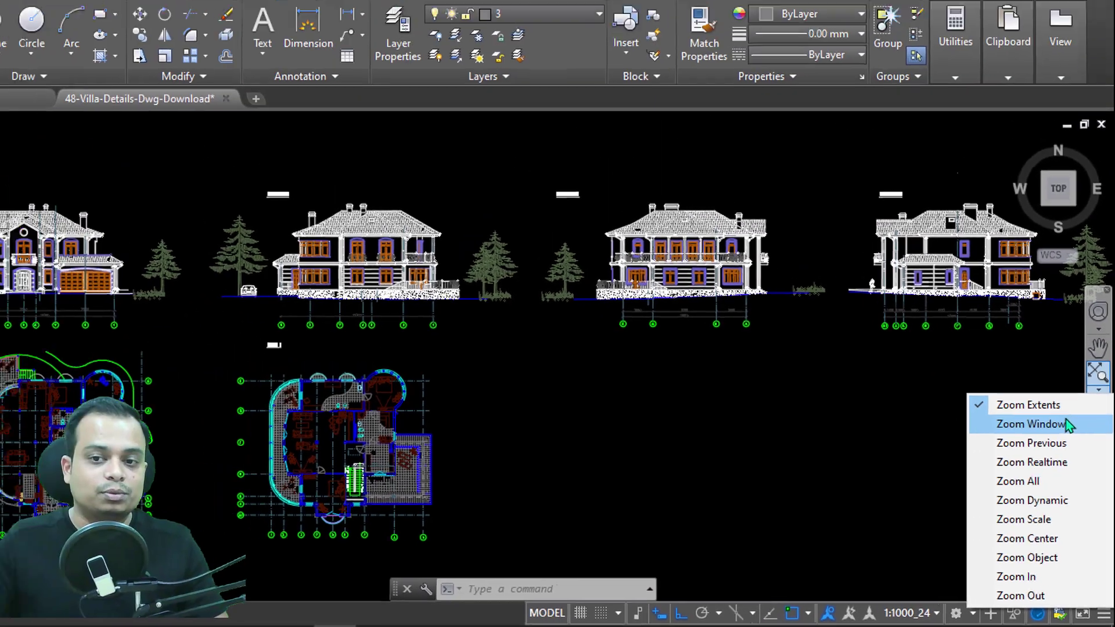
Zoom Window onto the door head of the facade elevation
left_click(1040, 288)
scroll(703, 348, "up", 5)
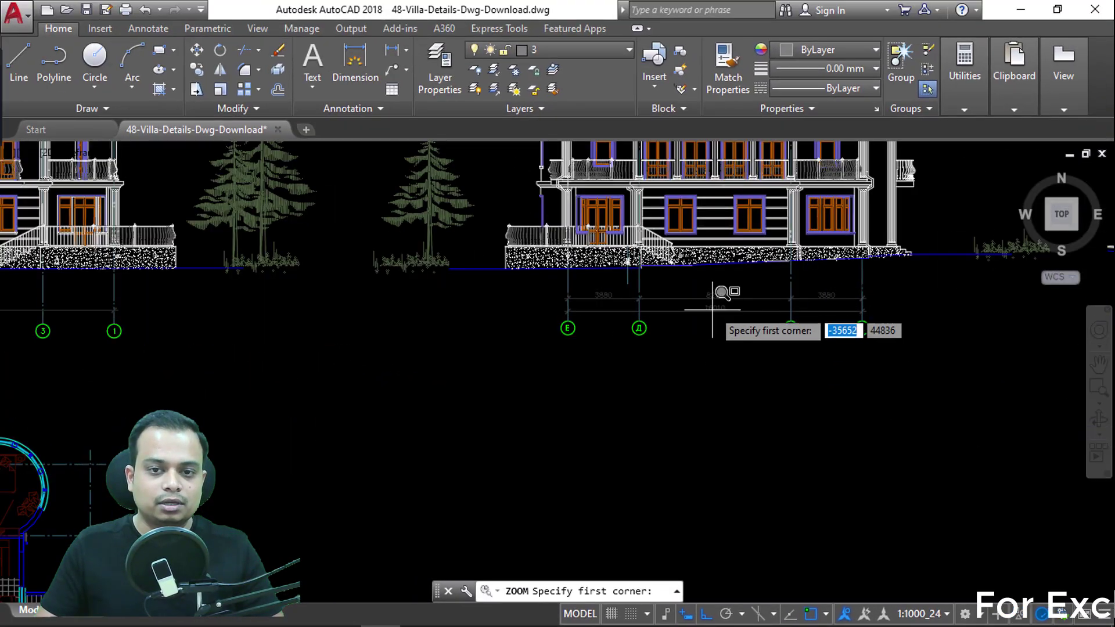
scroll(532, 505, "up", 6)
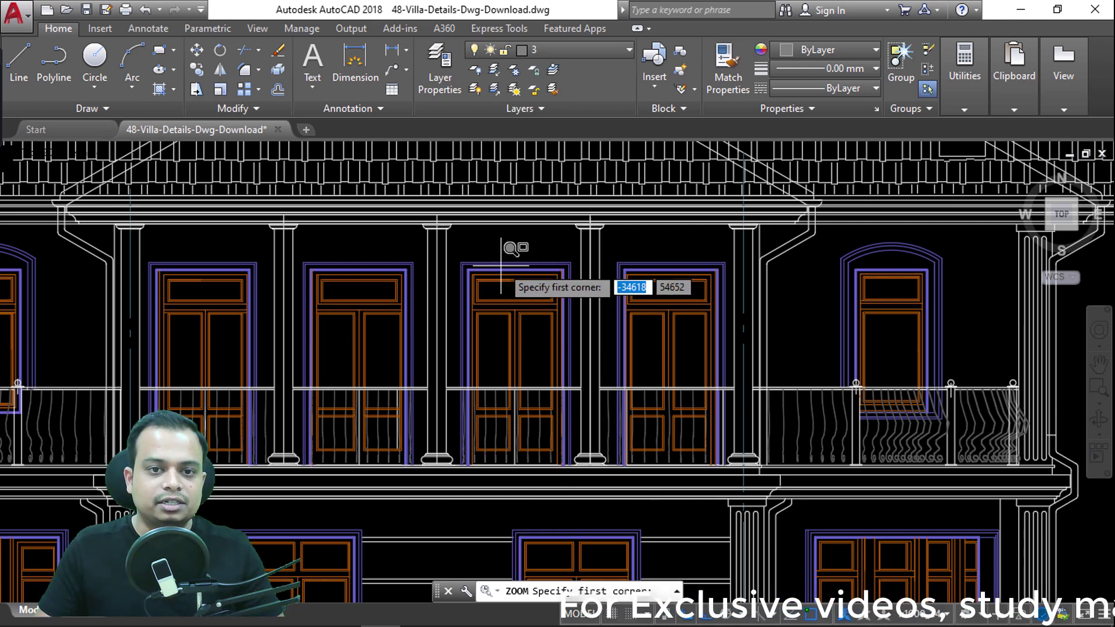
left_click(452, 247)
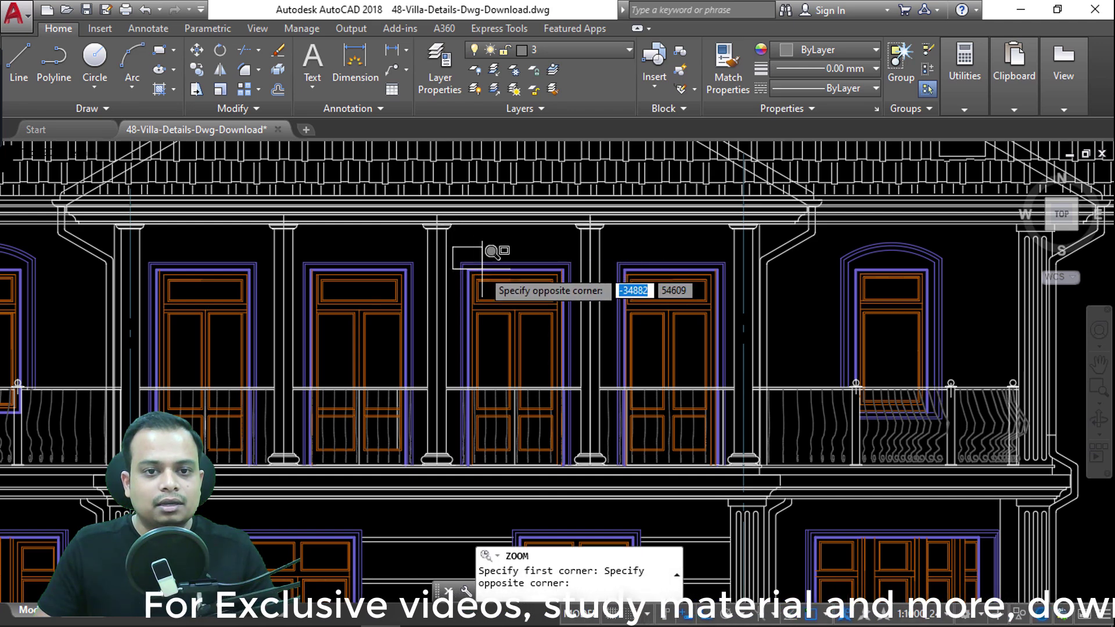
left_click(577, 301)
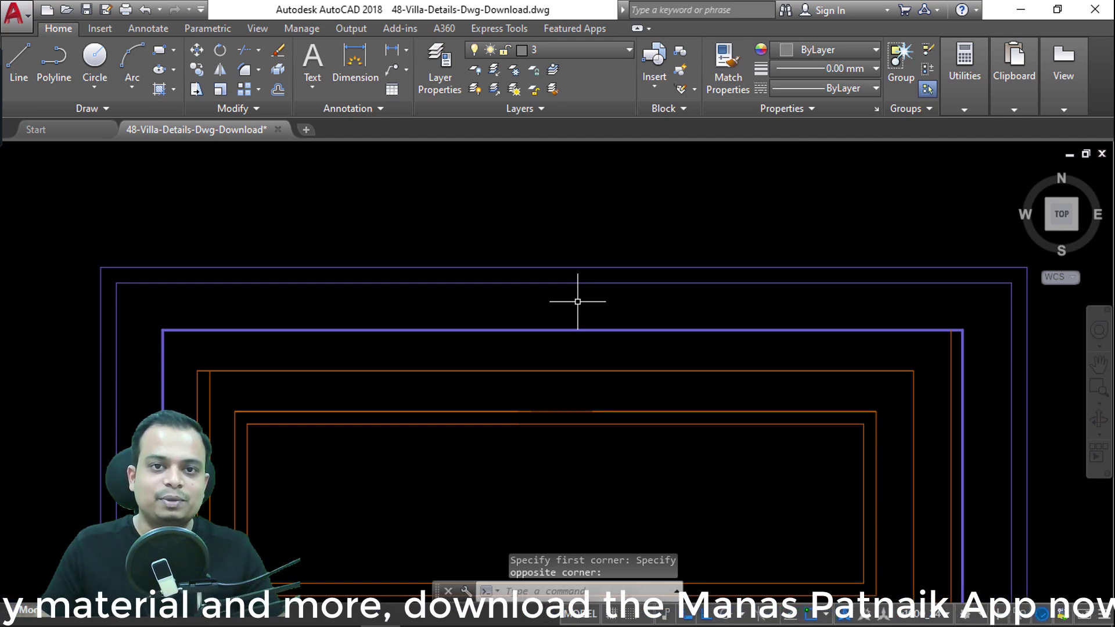
Pan down to the floor plans and zoom into the Level 1 garage cars and stair
scroll(577, 301, "down", 6)
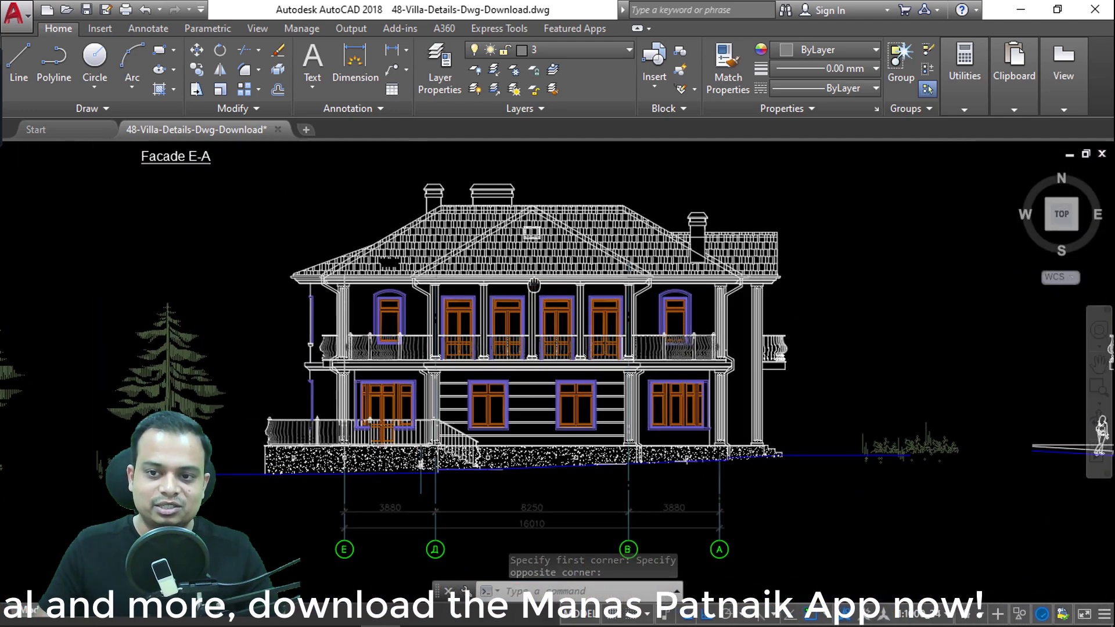
scroll(458, 320, "up", 1)
middle_click_drag(450, 265, 459, 320)
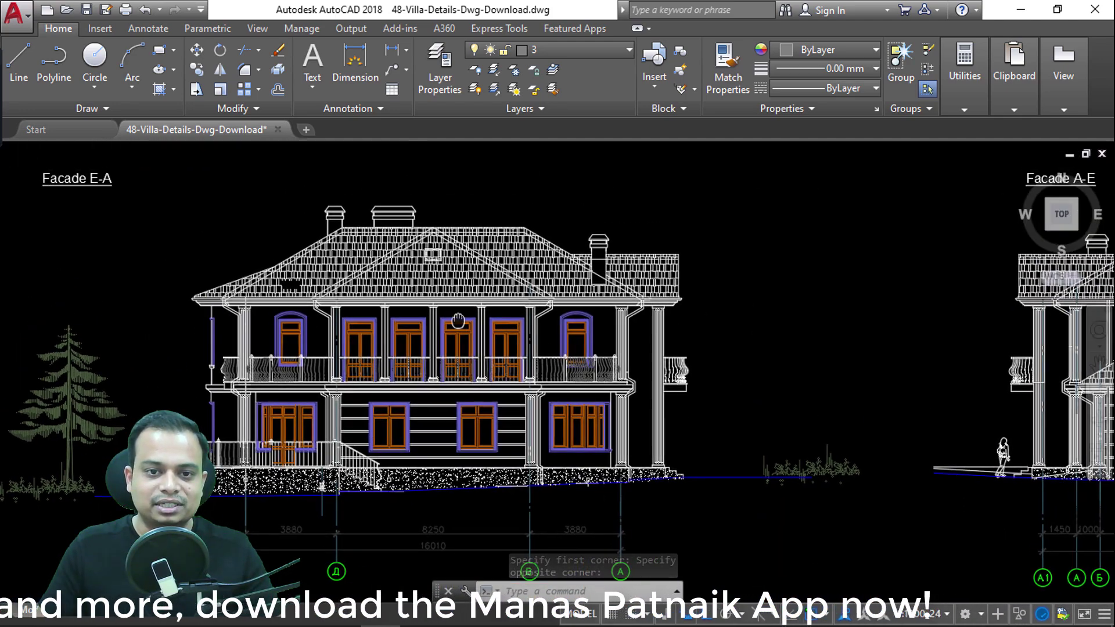
scroll(432, 254, "up", 2)
scroll(484, 334, "down", 4)
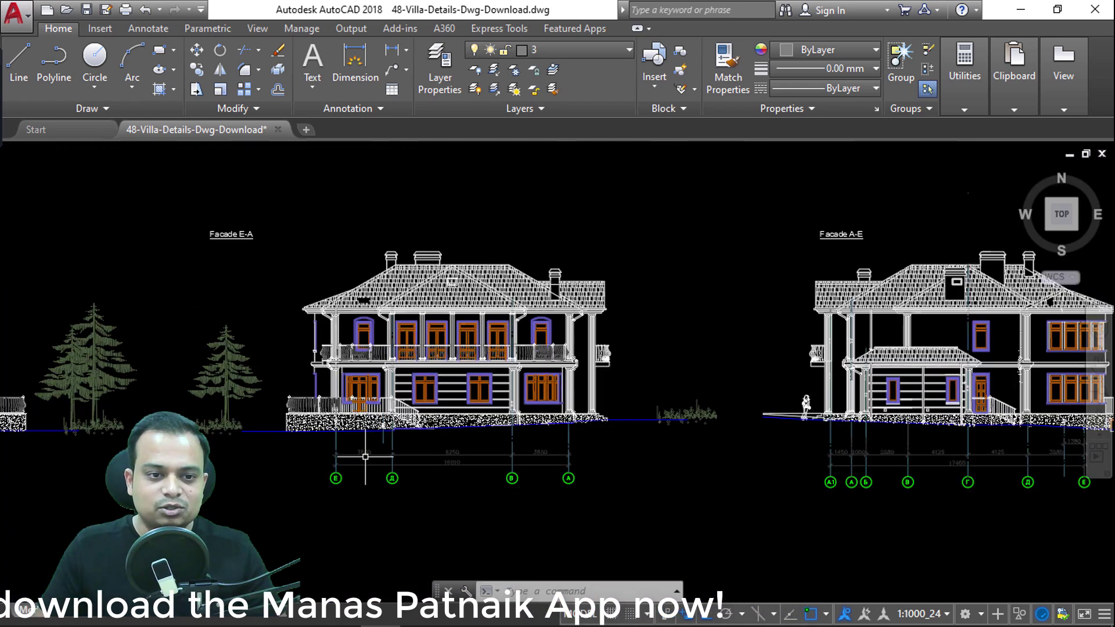
middle_click_drag(364, 457, 729, 295)
middle_click_drag(198, 522, 544, 487)
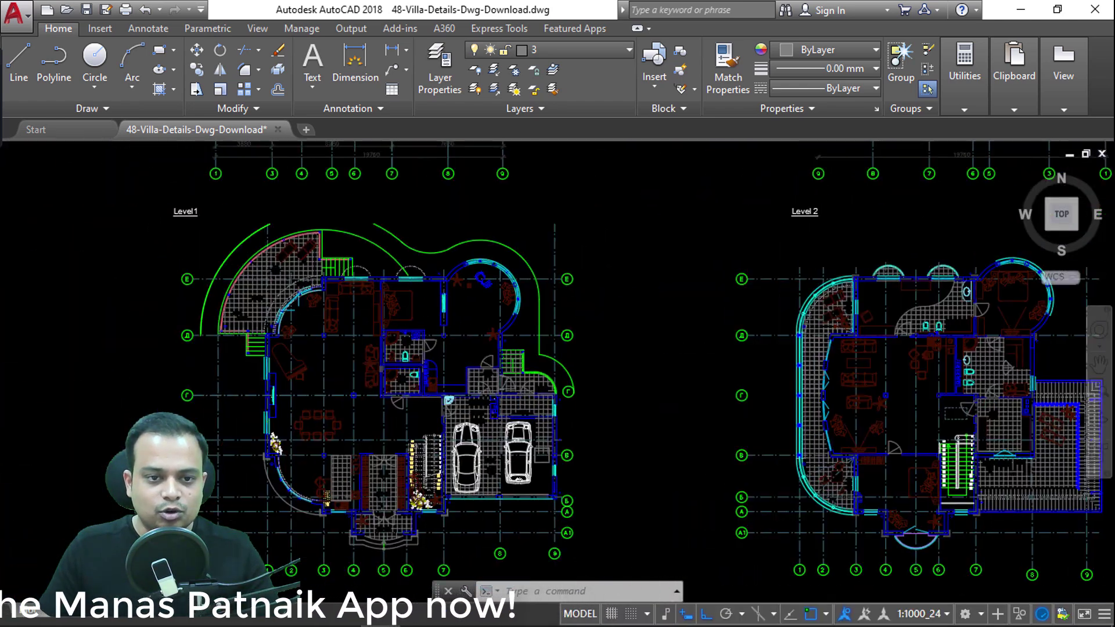
scroll(482, 464, "up", 6)
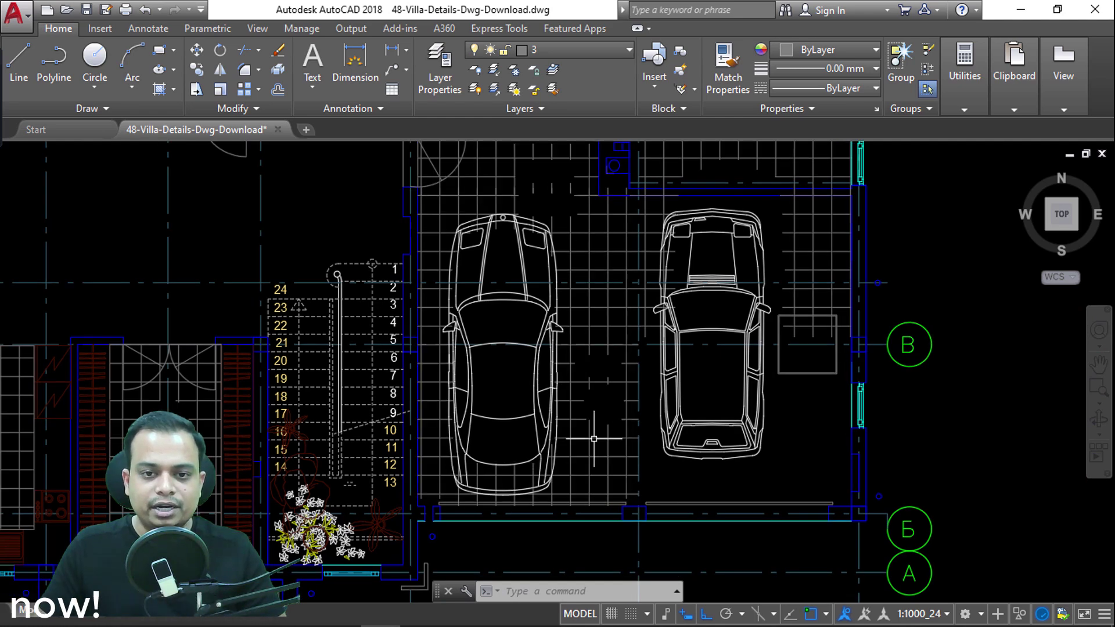
Zoom Window around the two parked cars on the Level 1 plan
left_click(1098, 408)
left_click(1040, 439)
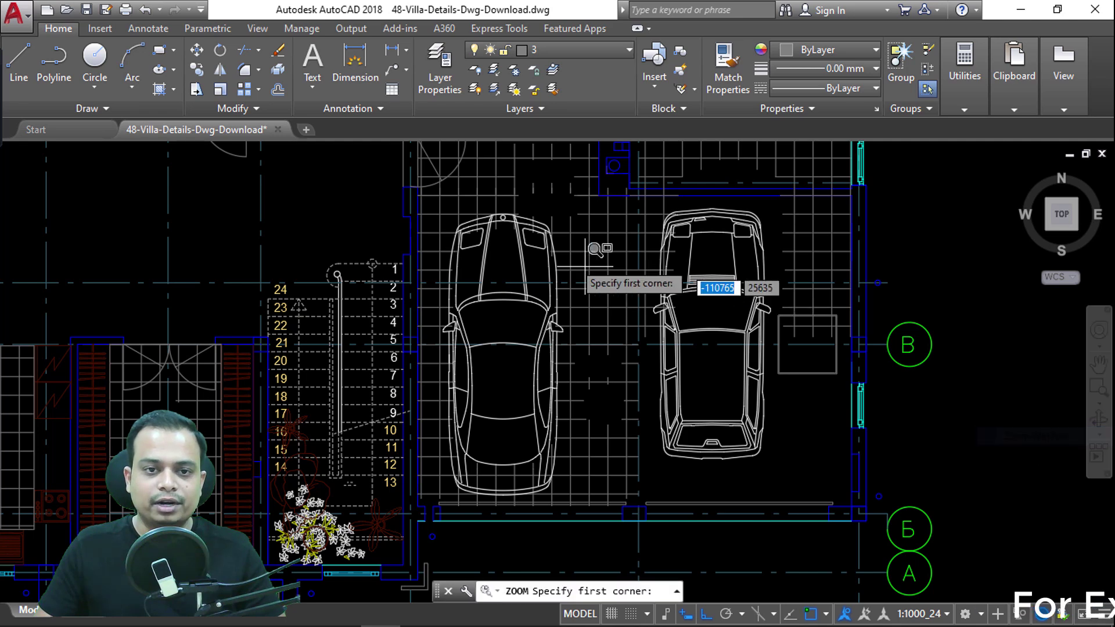
left_click(433, 207)
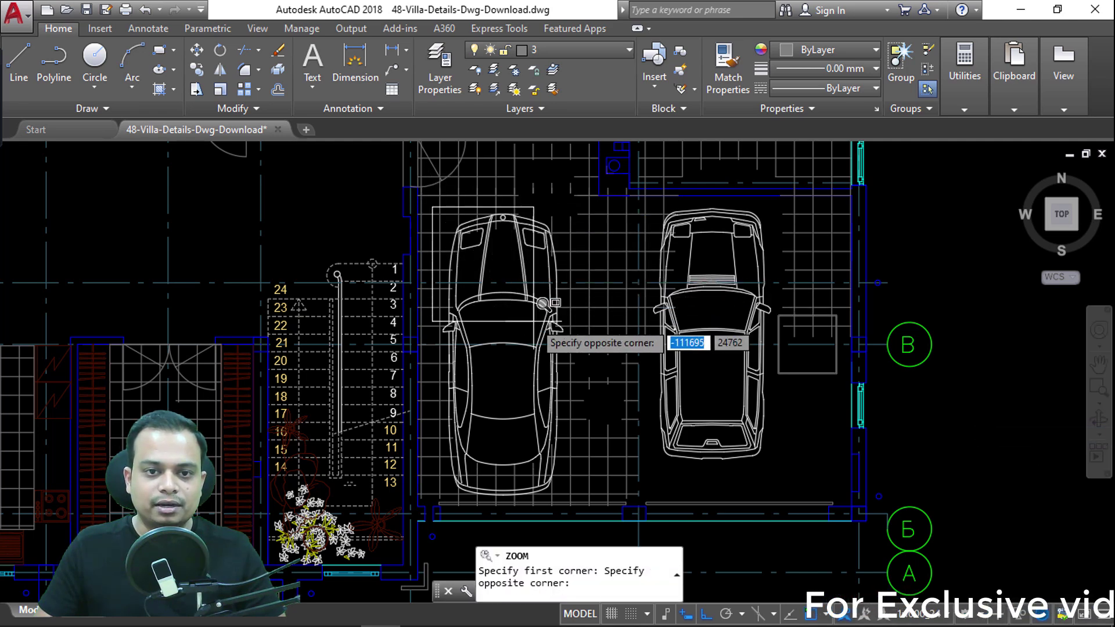
left_click(563, 494)
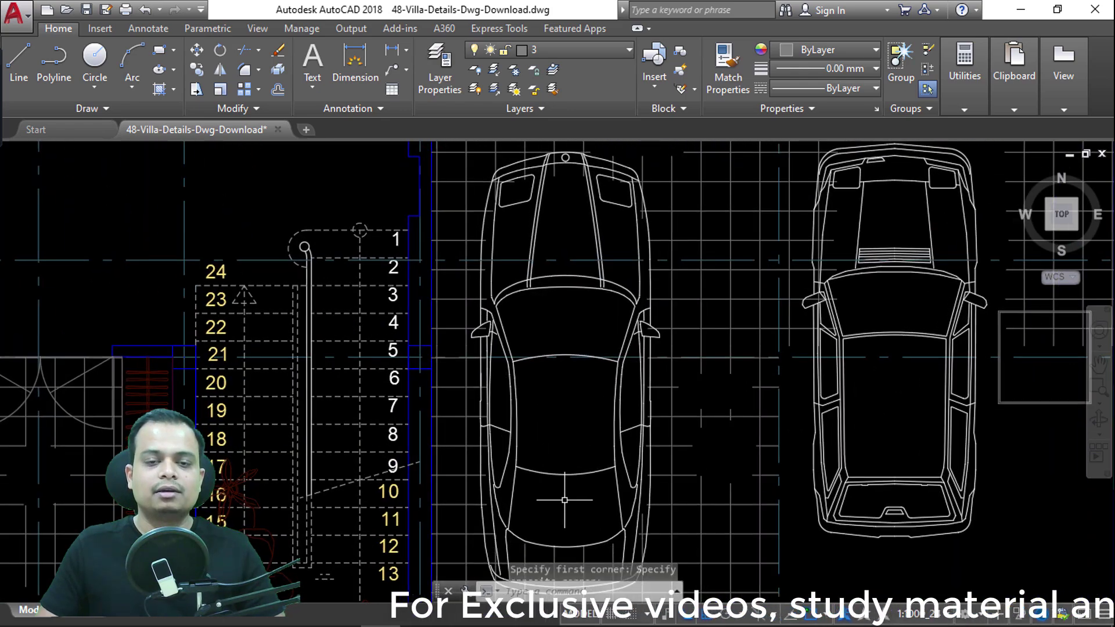
Zoom Window around the dining table and its eight chairs
scroll(572, 483, "down", 5)
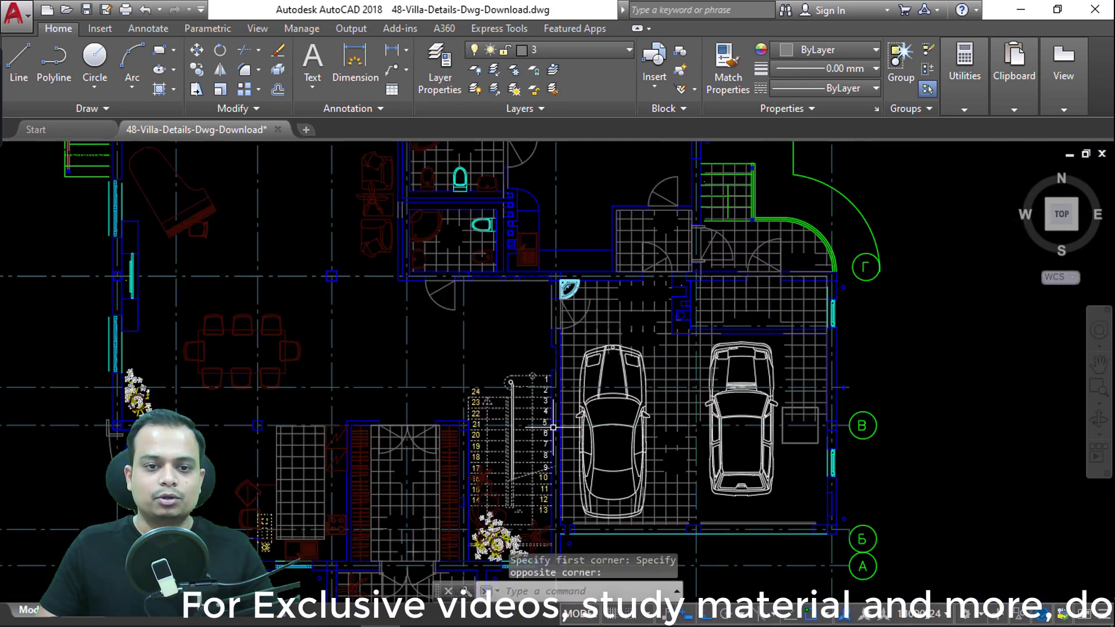
scroll(503, 313, "up", 5)
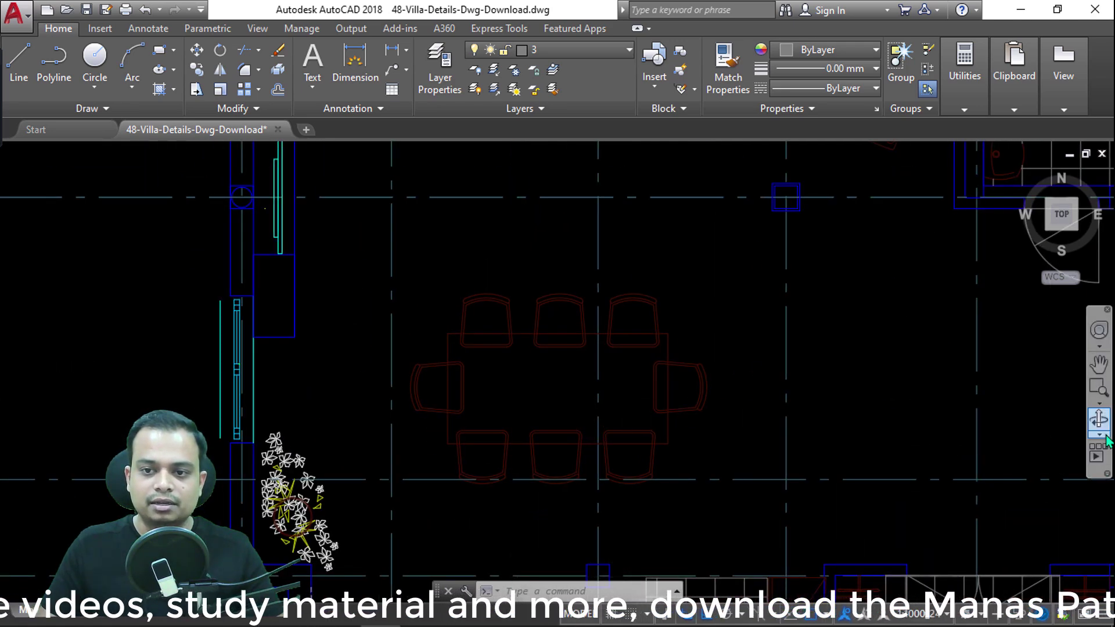
left_click(1099, 403)
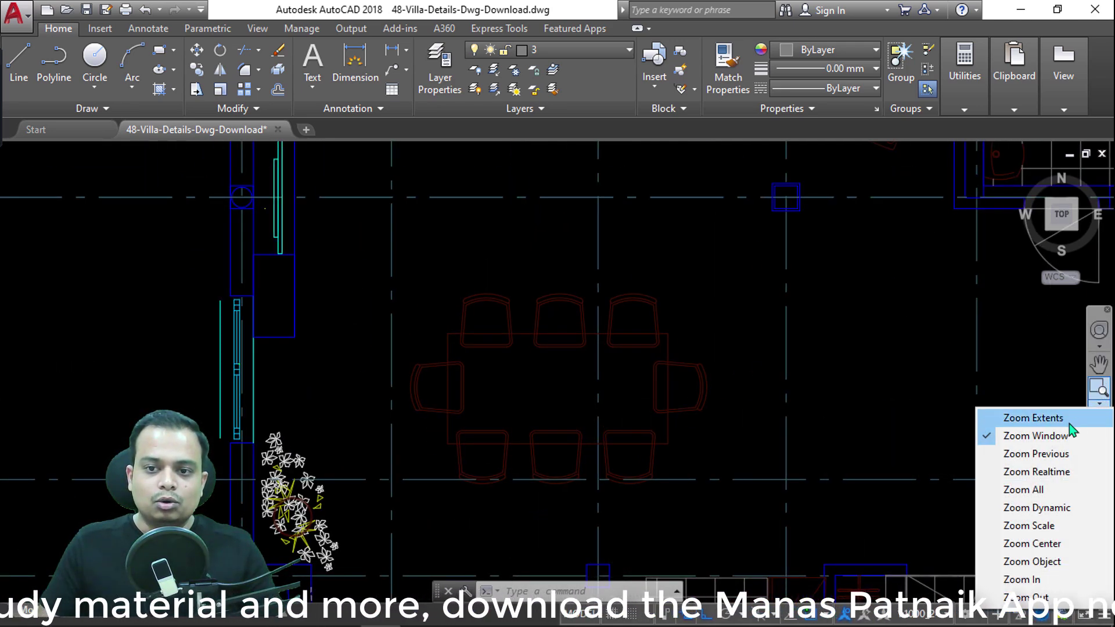
left_click(1051, 440)
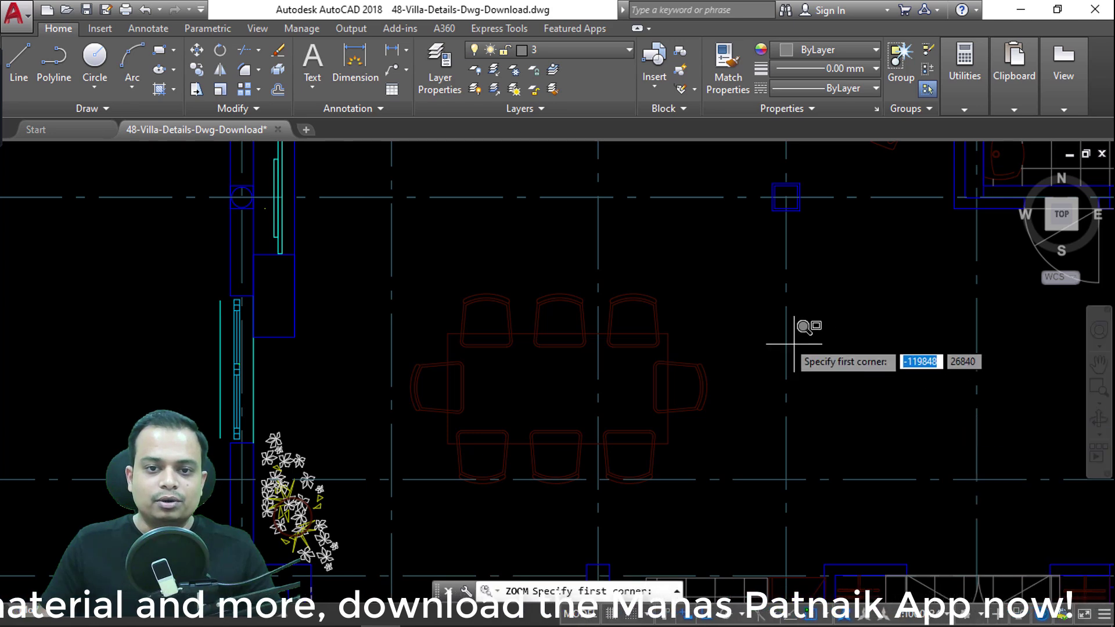
left_click(364, 263)
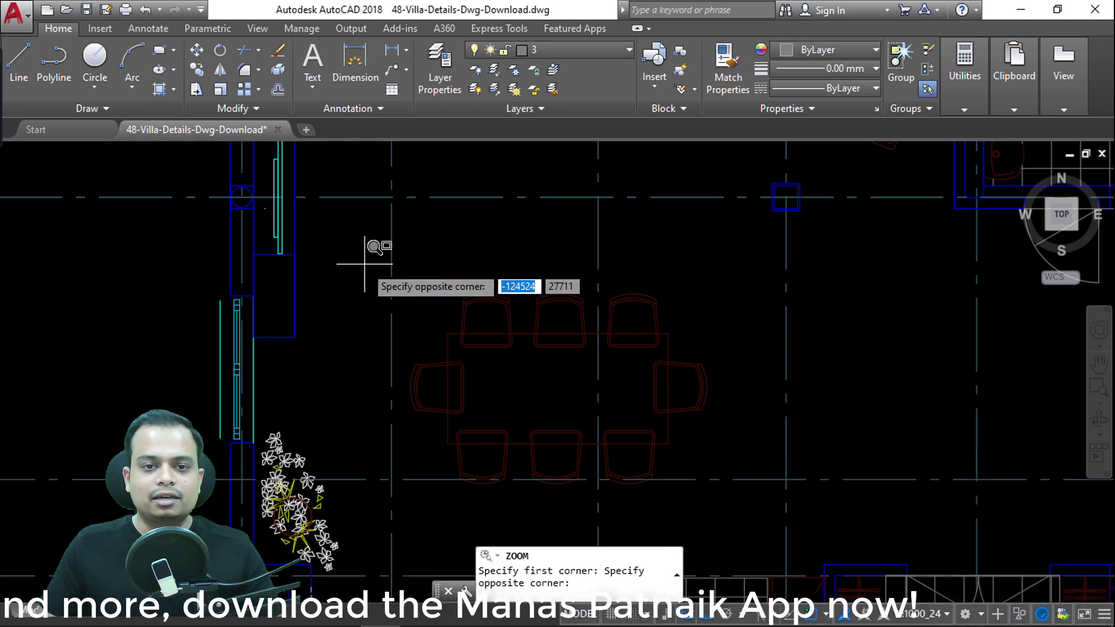
left_click(768, 477)
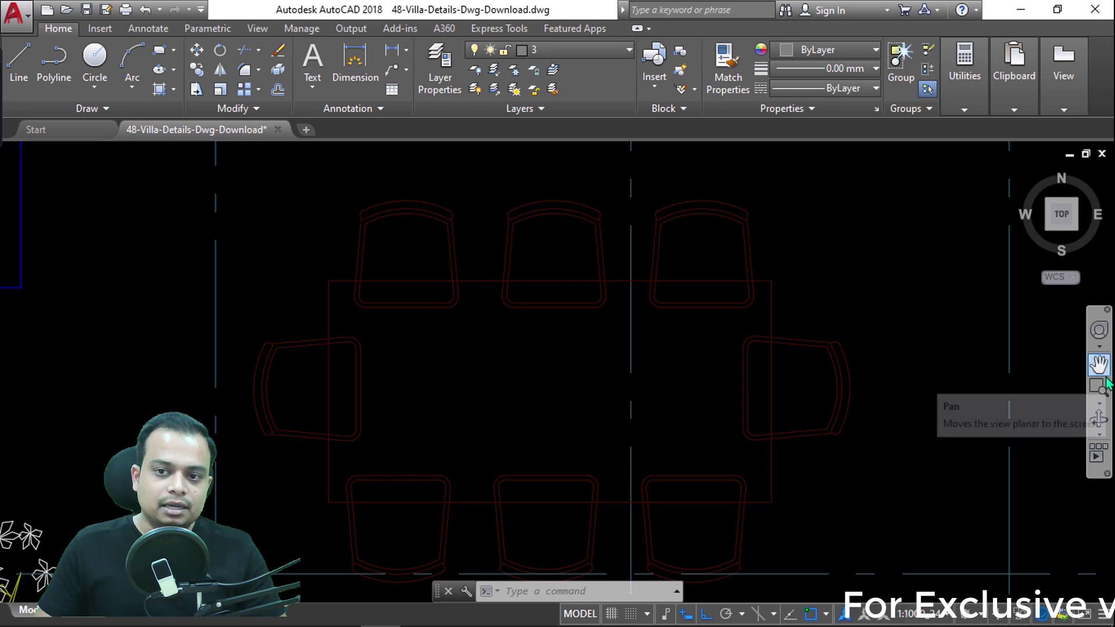
left_click(1099, 403)
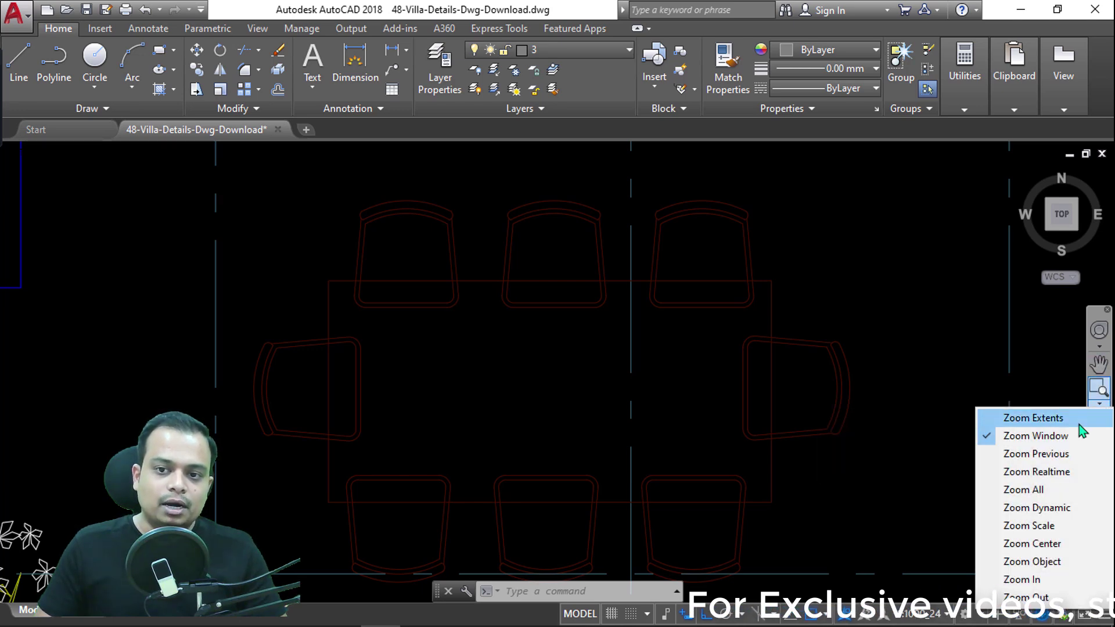
Zoom Previous to the wider view and pan both Level 1 and Level 2 plans to centre
left_click(1051, 453)
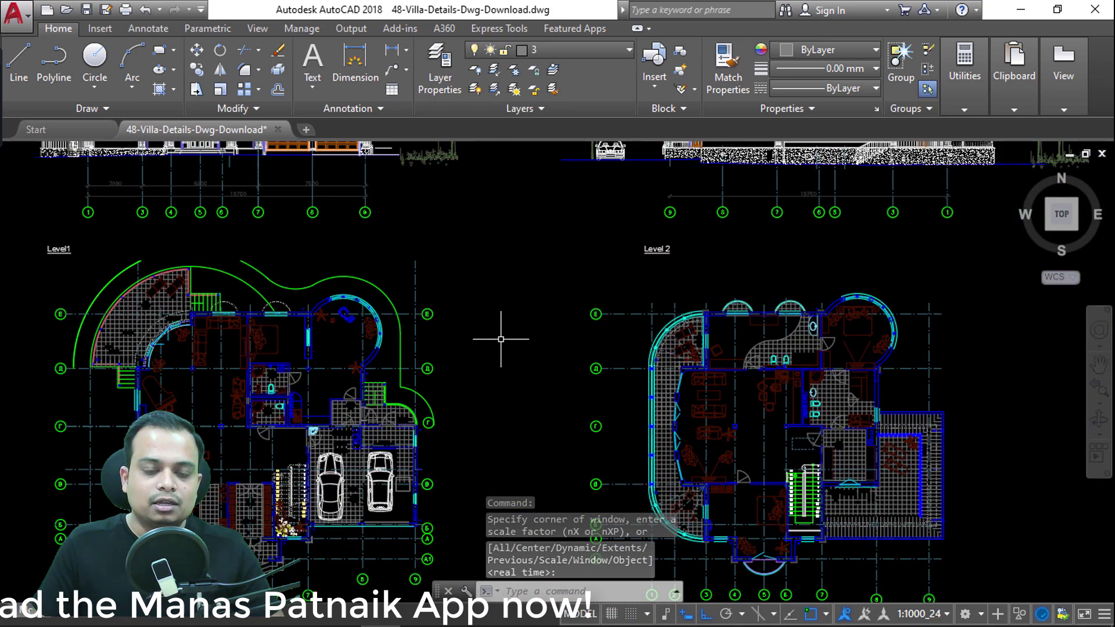
middle_click_drag(503, 331, 627, 307)
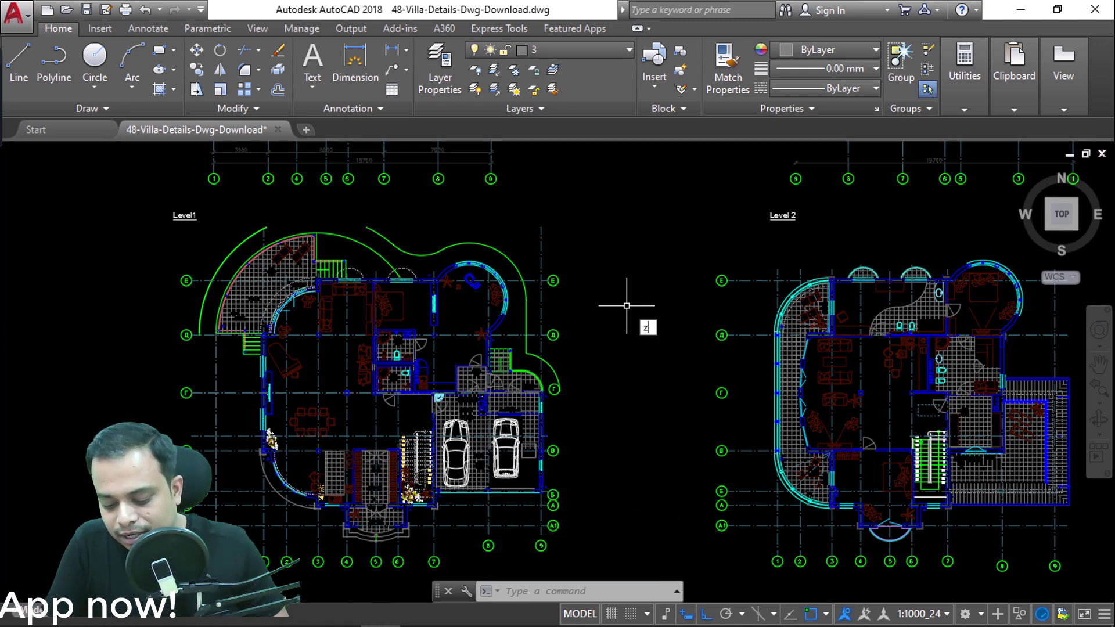
Zoom All, use Zoom Previous, then wheel-zoom onto the facade's tiled roof and upper storey
key("Return")
type("a")
key("Return")
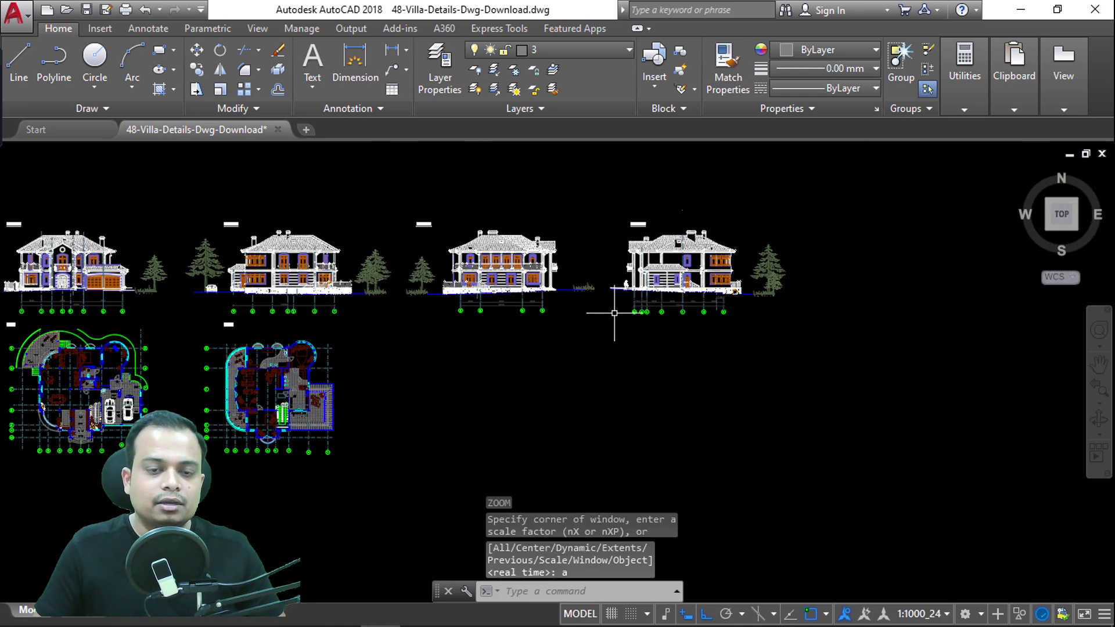
scroll(520, 300, "up", 10)
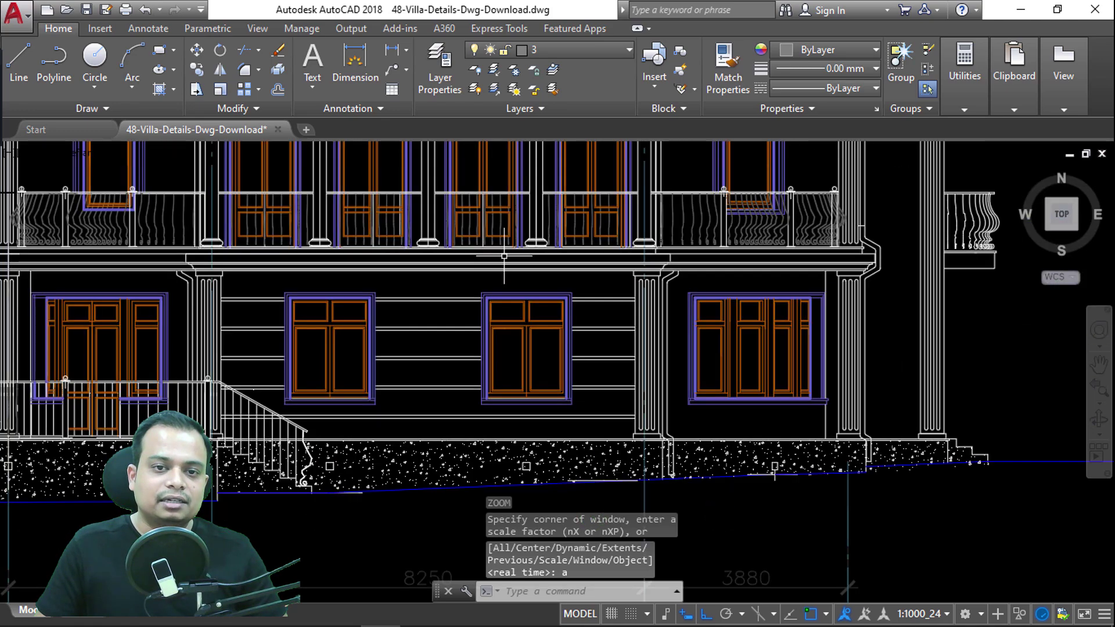
left_click(1099, 402)
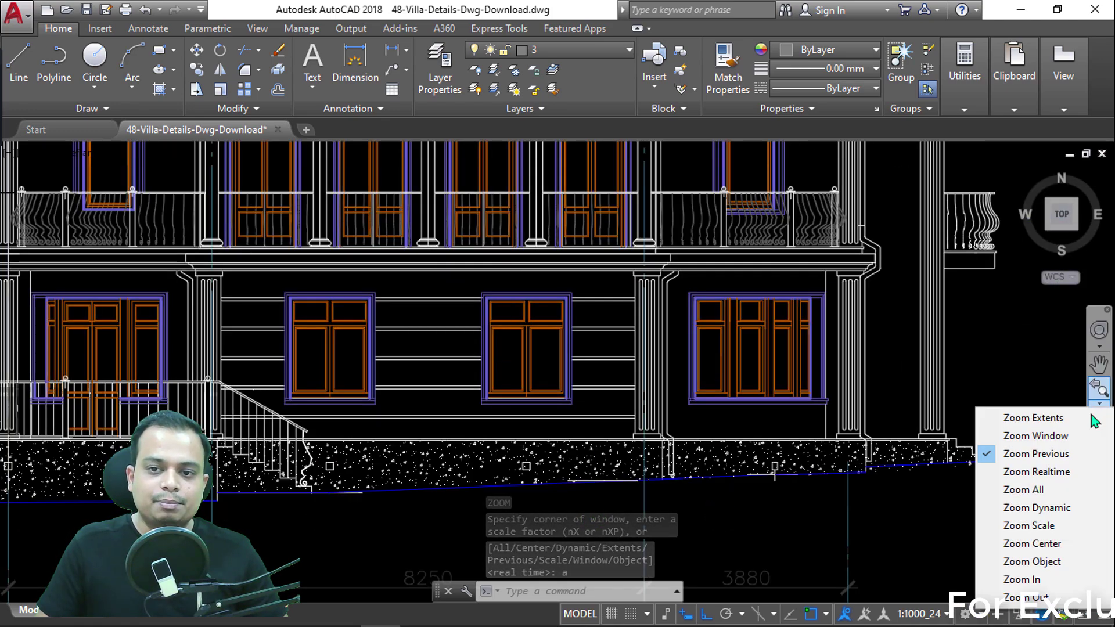
left_click(1058, 456)
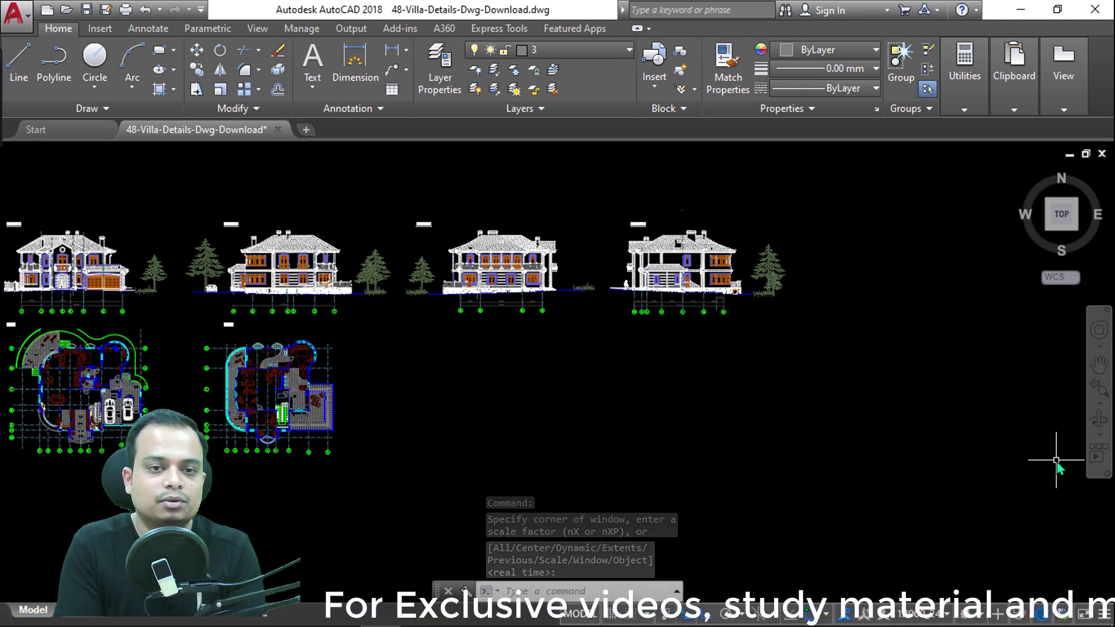
key("Escape")
key("Escape")
key("Escape")
scroll(540, 207, "up", 10)
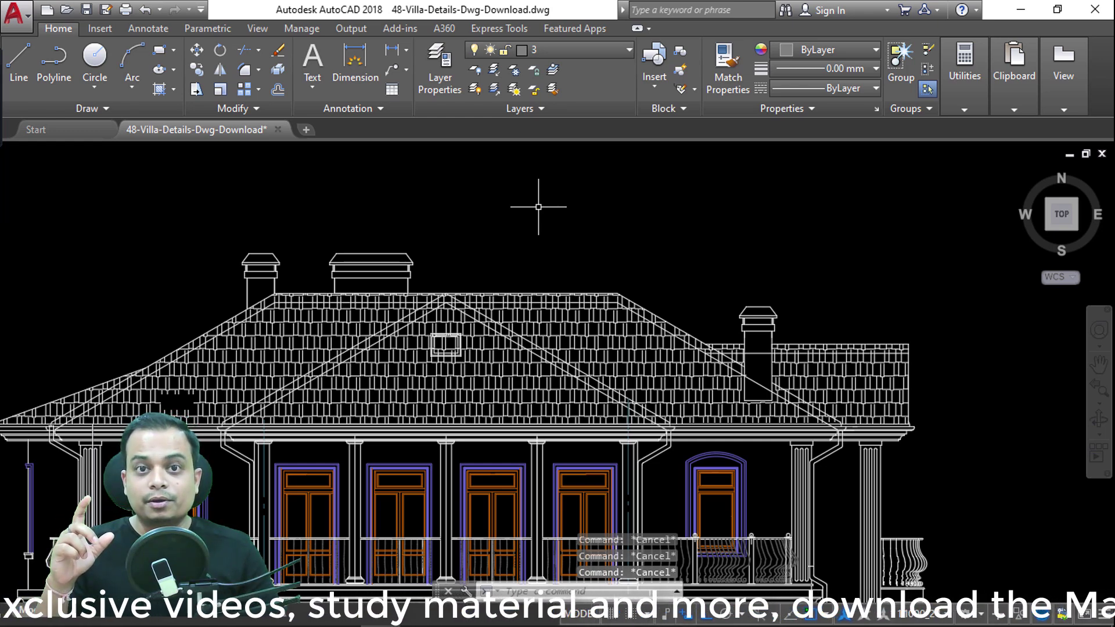
Use Zoom Realtime to enlarge the Facade E-A roof, then zoom back out to fit the elevation
left_click(1099, 403)
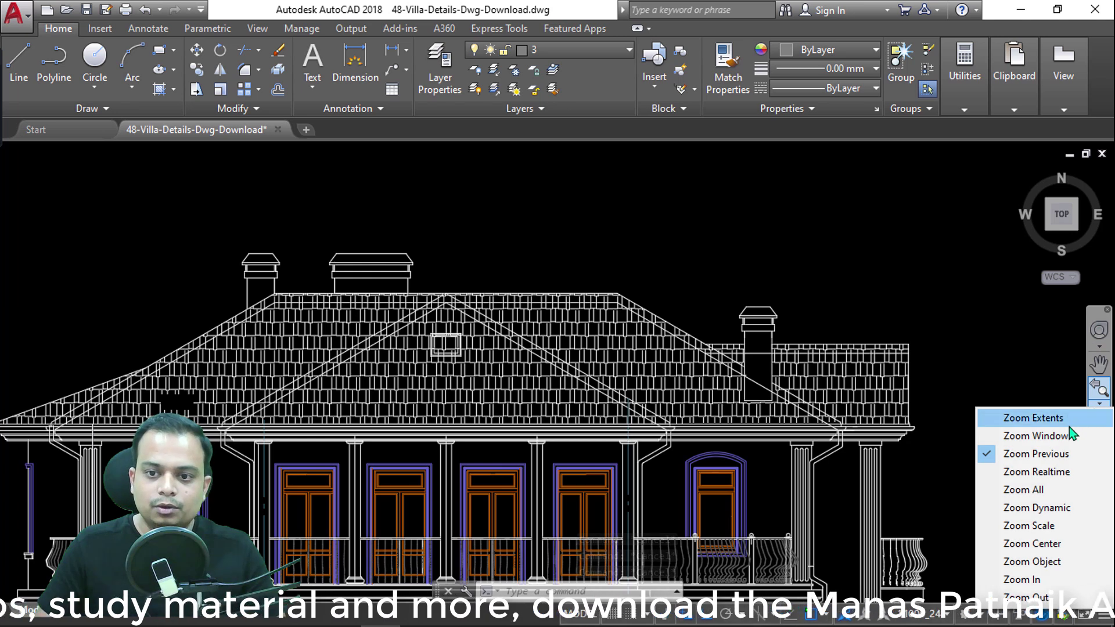
left_click(1031, 475)
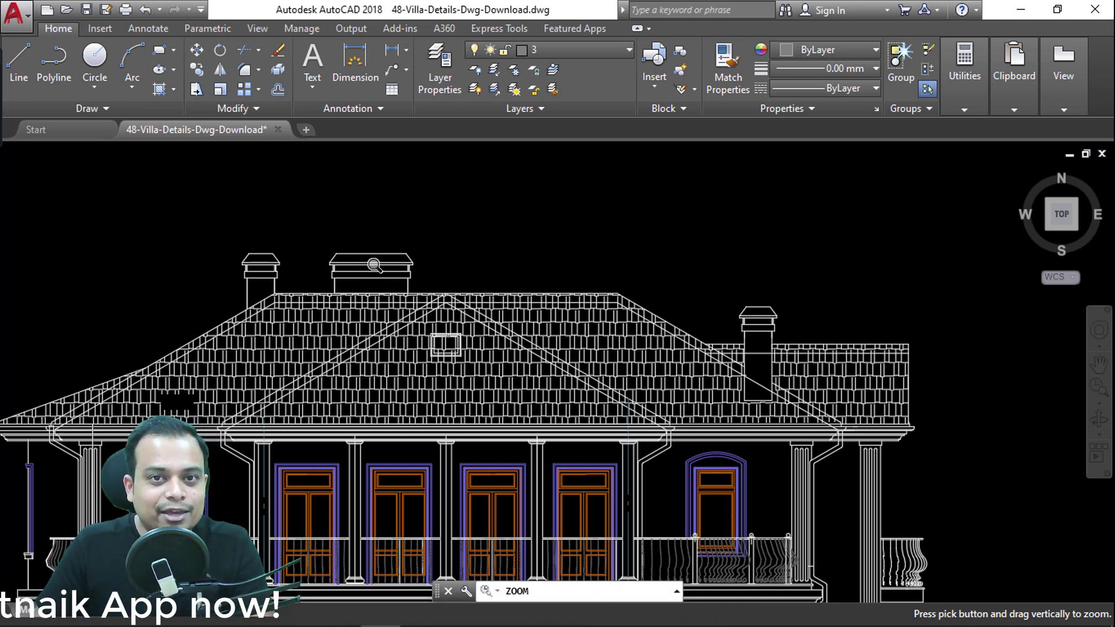
mouse_move(369, 273)
left_mouse_down()
mouse_move(712, 236)
mouse_move(938, 193)
left_mouse_up()
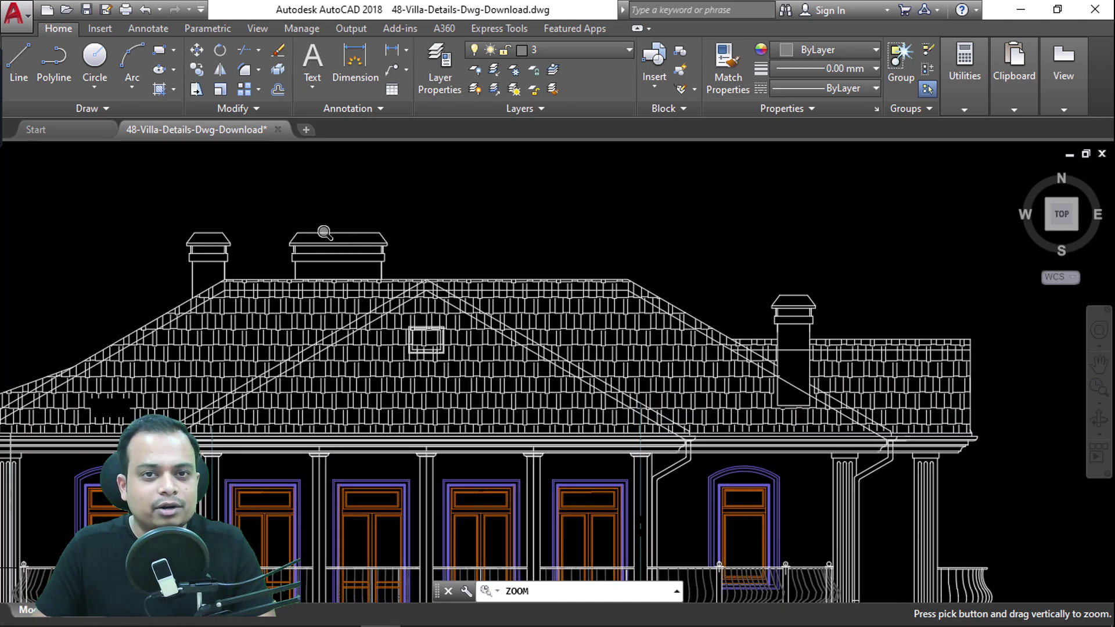
left_click_drag(278, 248, 744, 174)
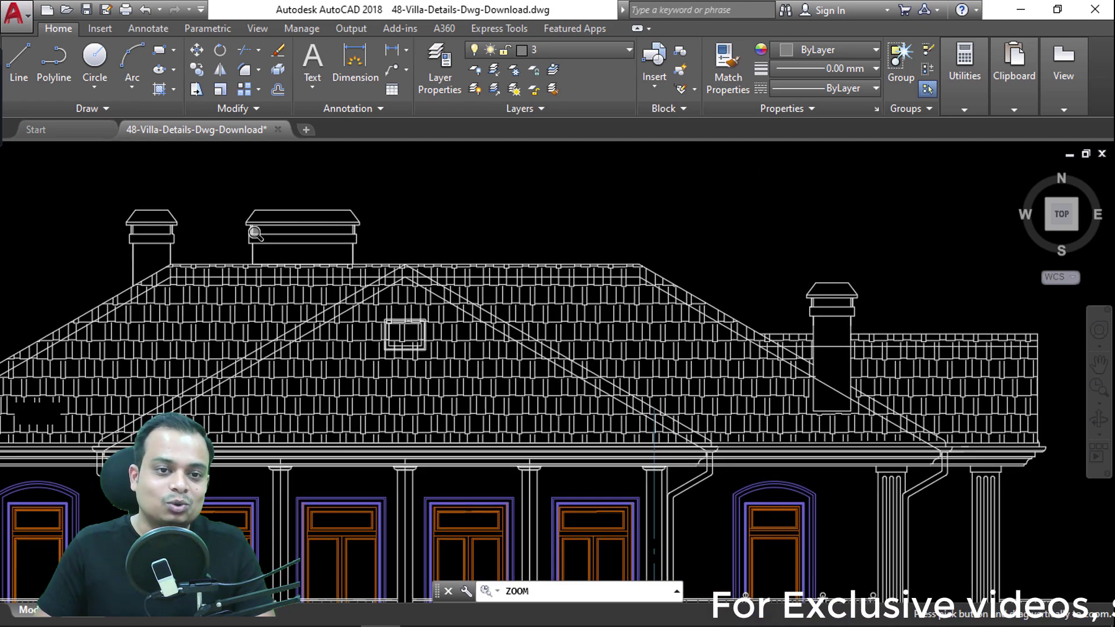
left_click_drag(256, 234, 703, 190)
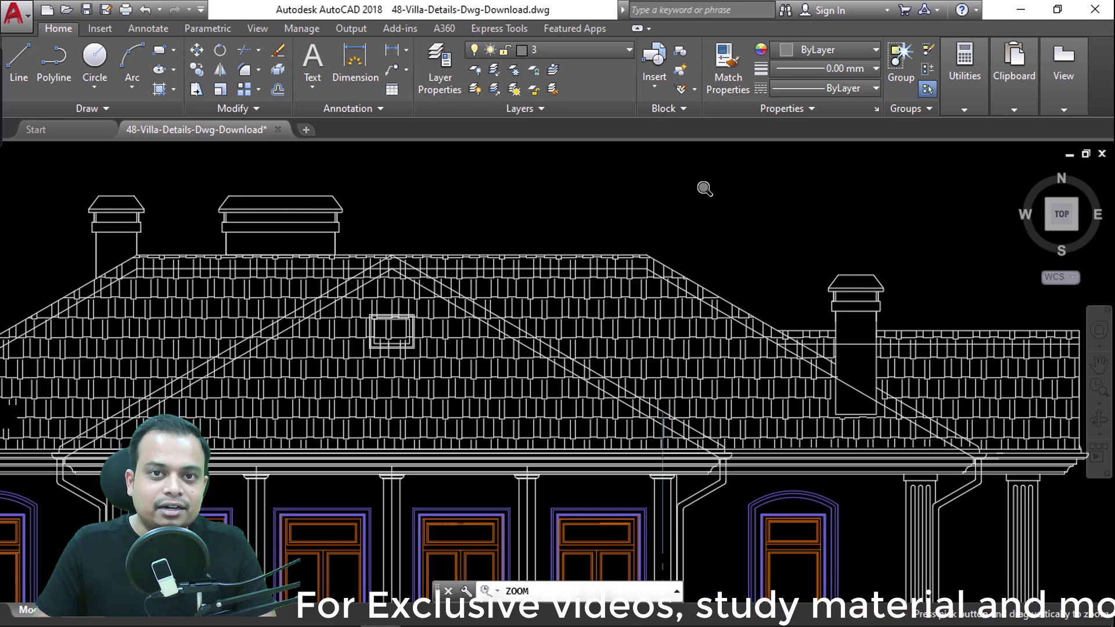
left_click_drag(705, 189, 269, 278)
left_click_drag(592, 212, 294, 287)
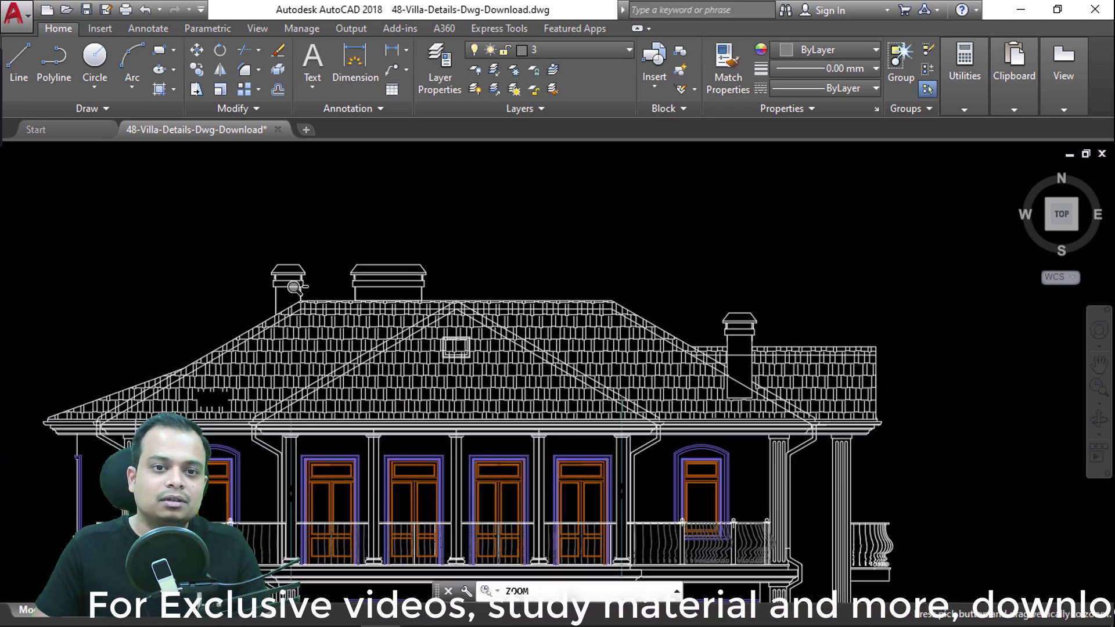
left_click_drag(602, 224, 360, 307)
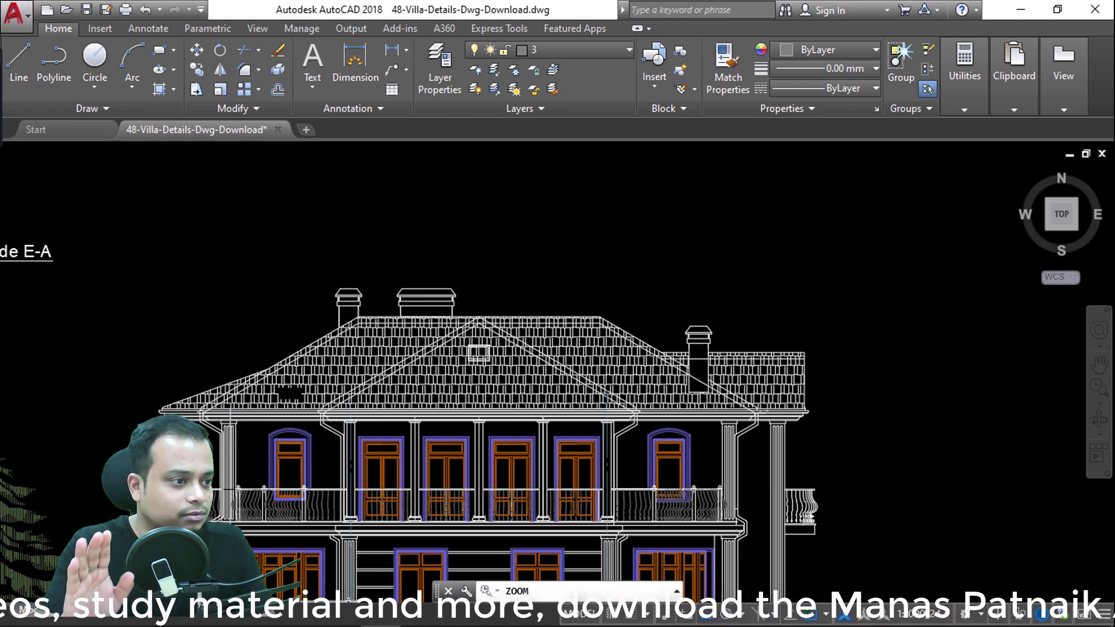
key("Return")
Apply Zoom All, Zoom Extents, then Zoom All again from the navigation bar
key("Escape")
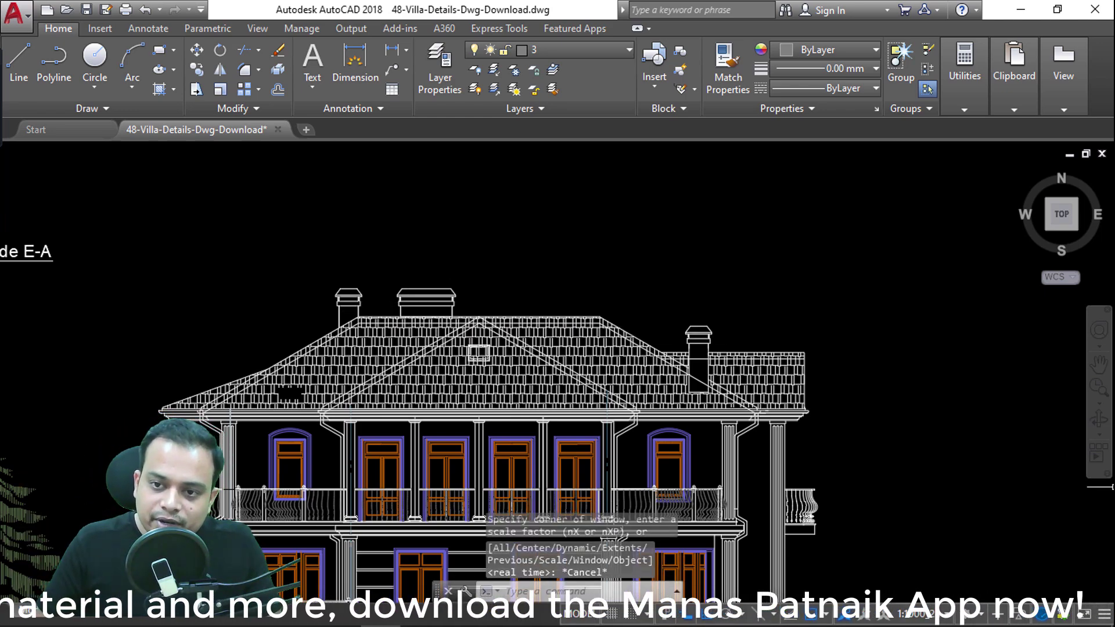
left_click(1098, 404)
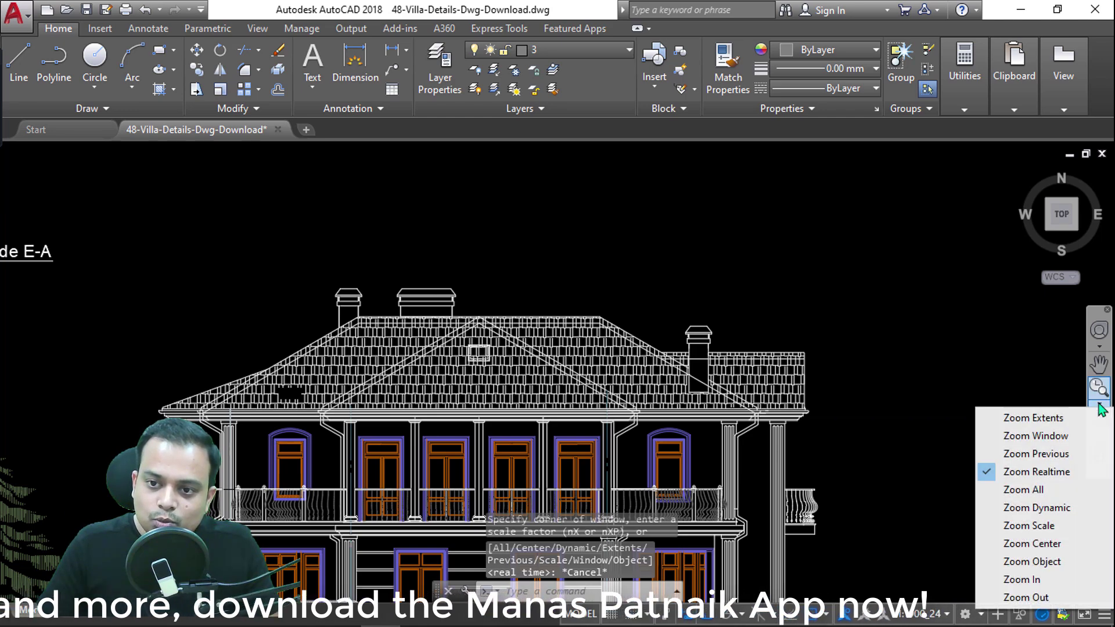
left_click(1039, 491)
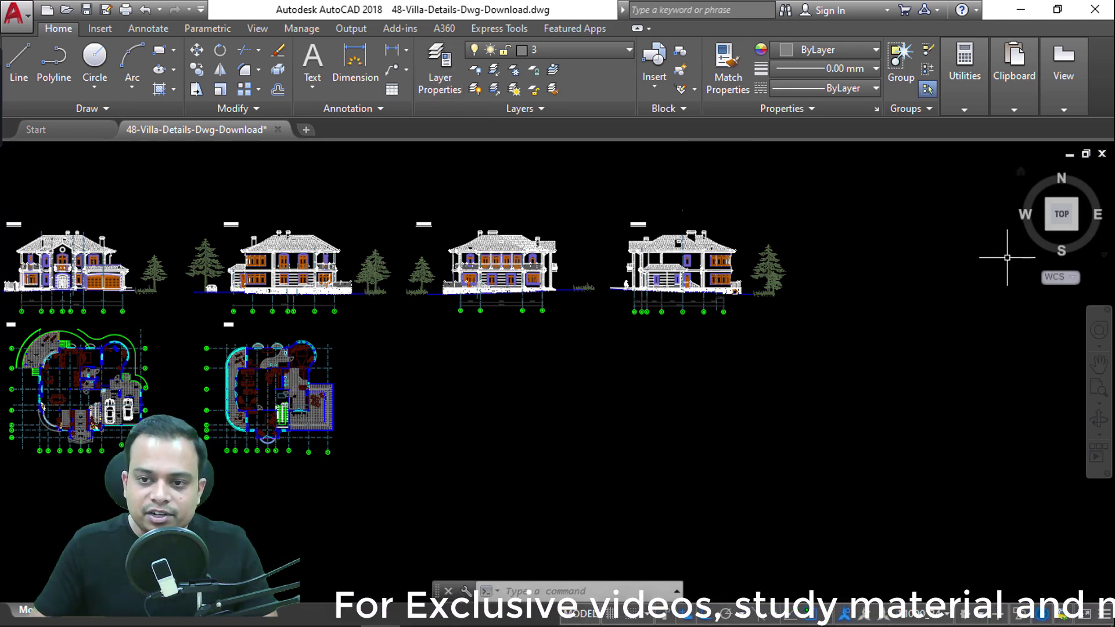
left_click(1099, 403)
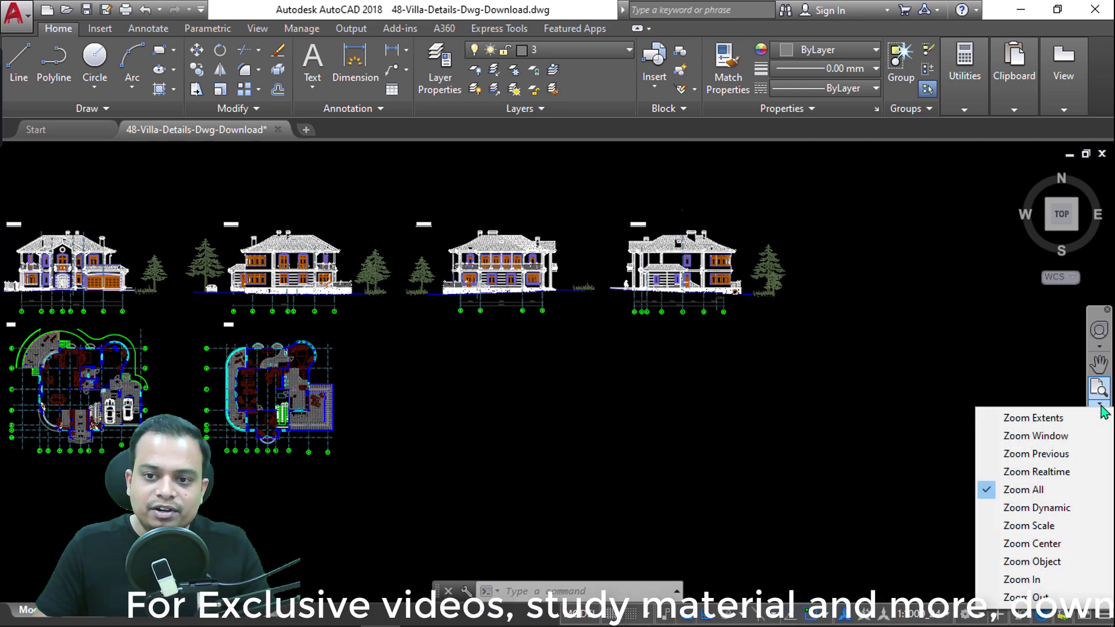
left_click(1041, 424)
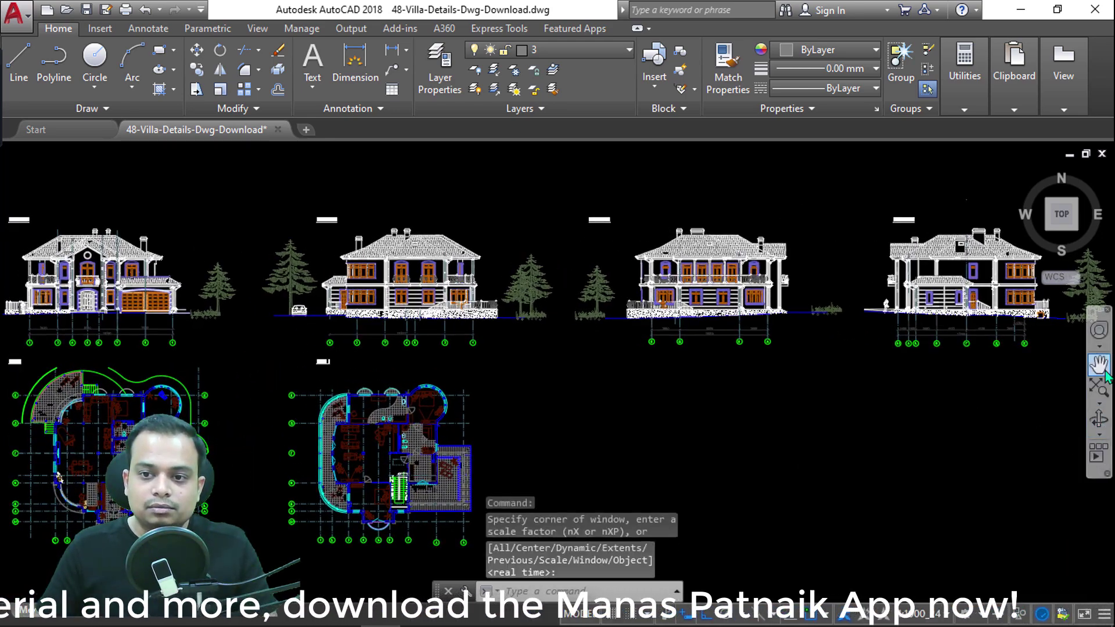
left_click(1099, 404)
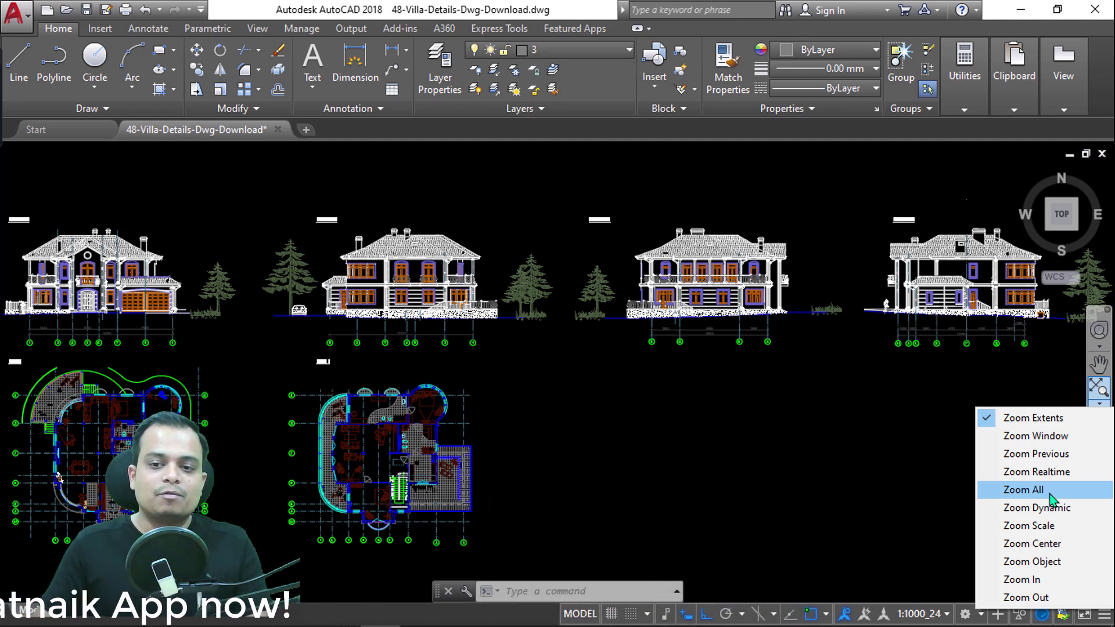
left_click(1024, 489)
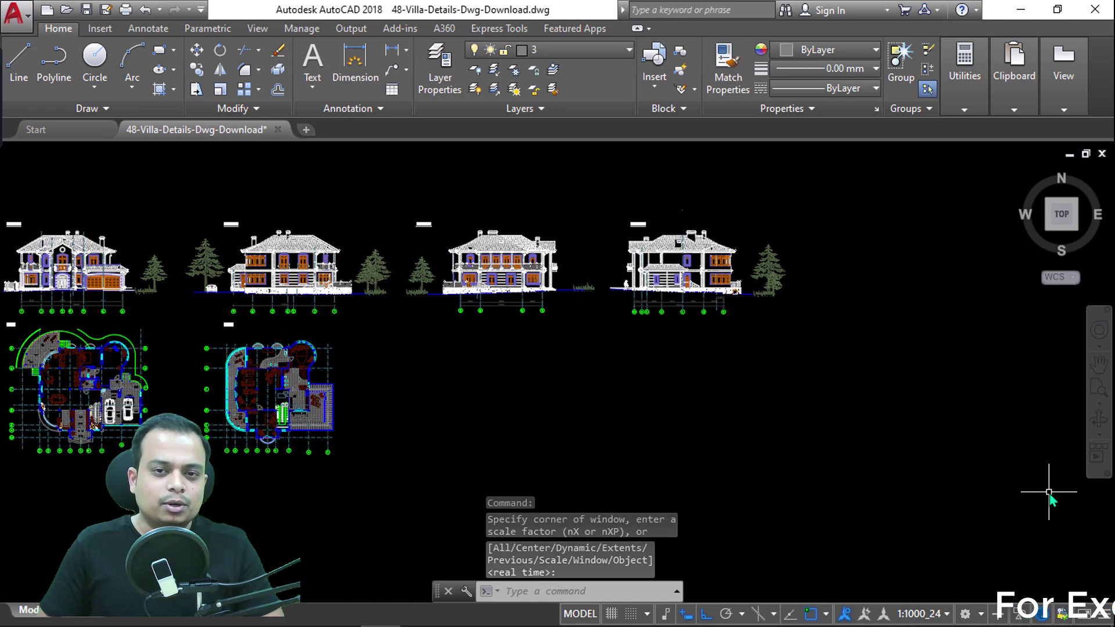
Zoom All with the Z and A command to show every elevation and plan
scroll(866, 426, "up", 10)
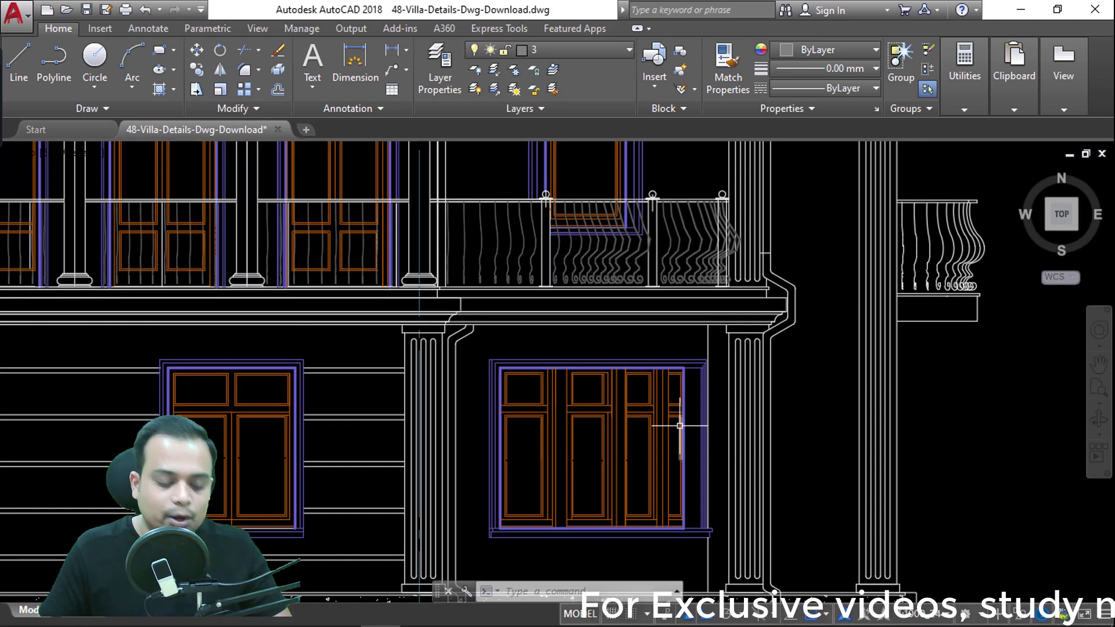
type("z")
key("Return")
type("a")
key("Return")
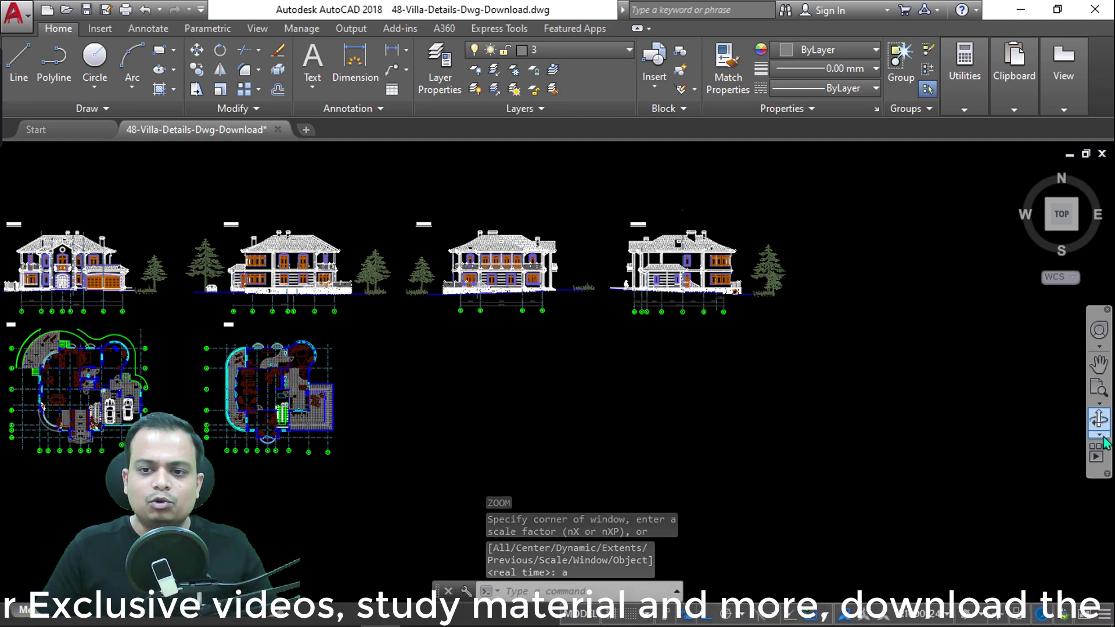
left_click(1099, 434)
left_click(1101, 406)
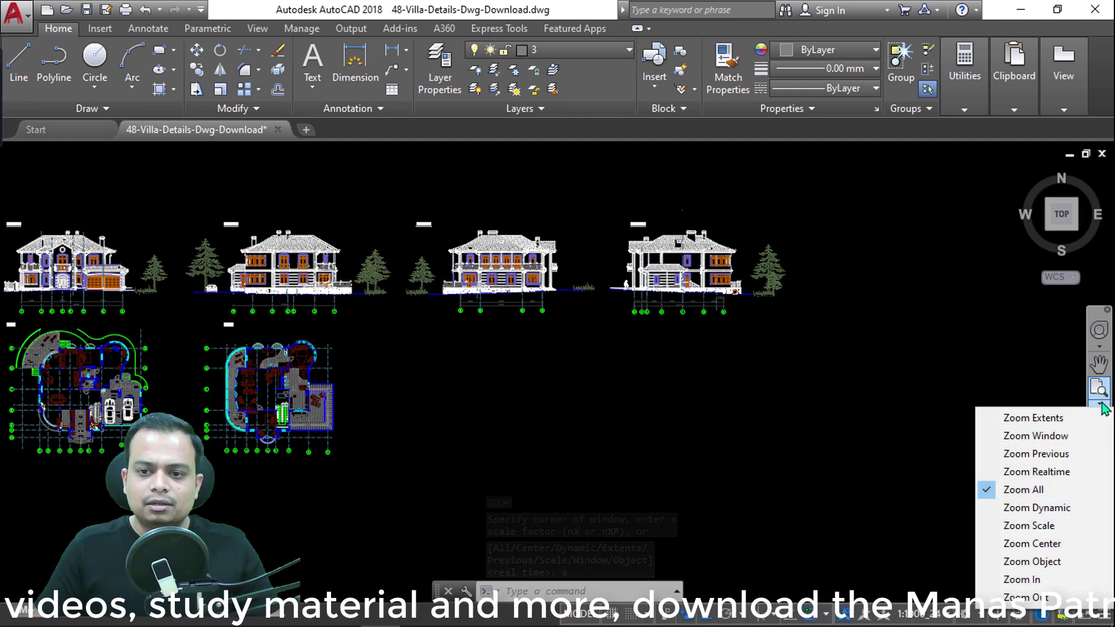
left_click(1040, 561)
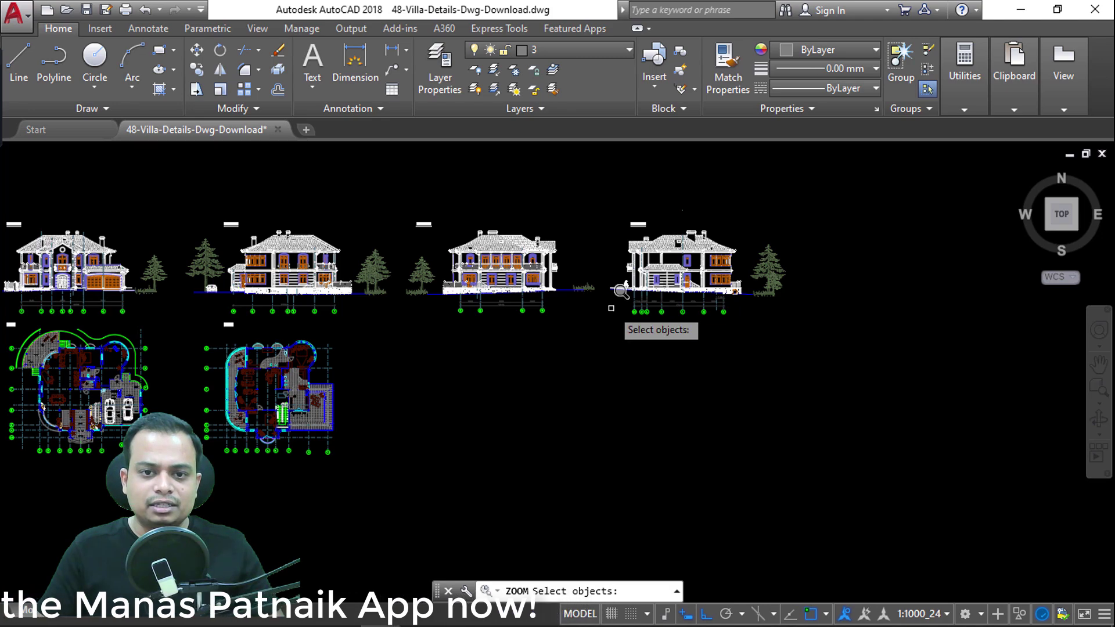
scroll(611, 307, "up", 5)
middle_click_drag(611, 307, 447, 507)
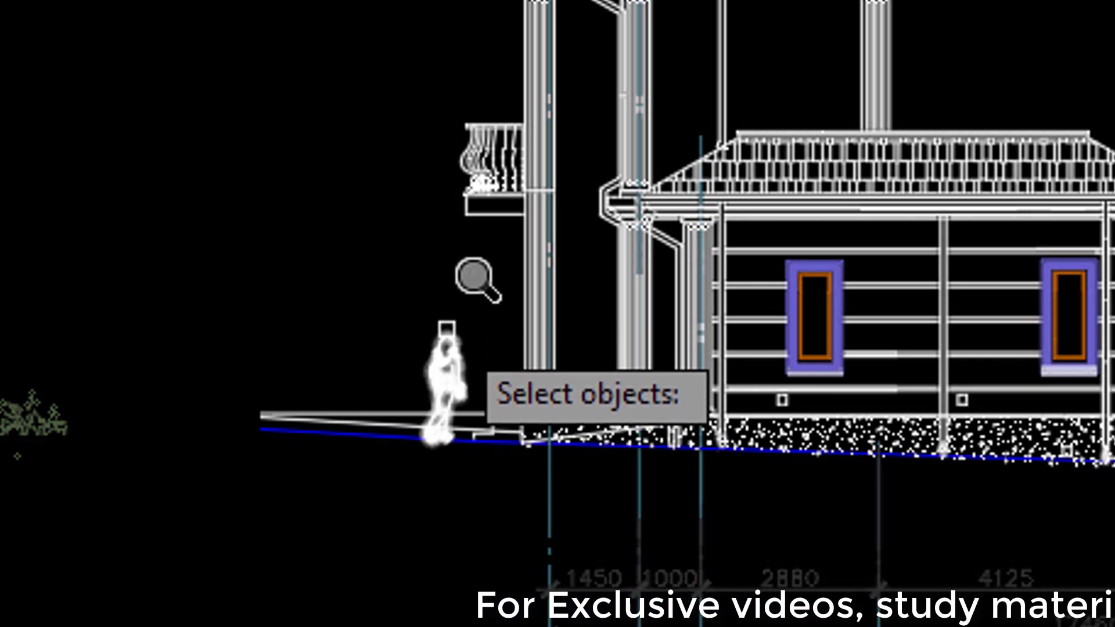
scroll(447, 329, "up", 4)
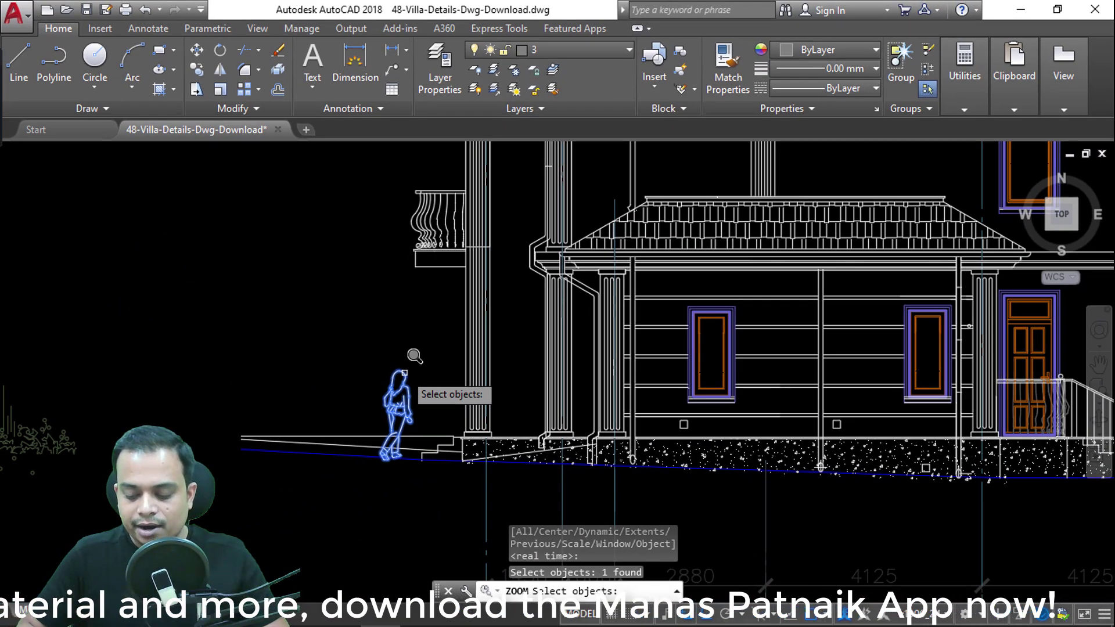
key("Return")
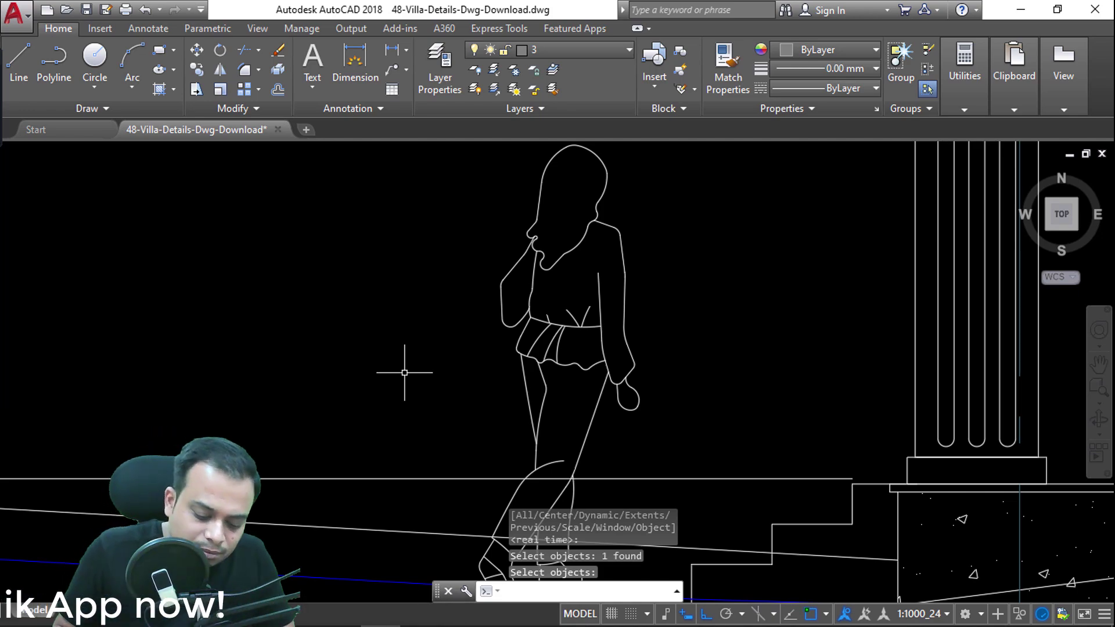
type("z")
key("Return")
type("a")
key("Return")
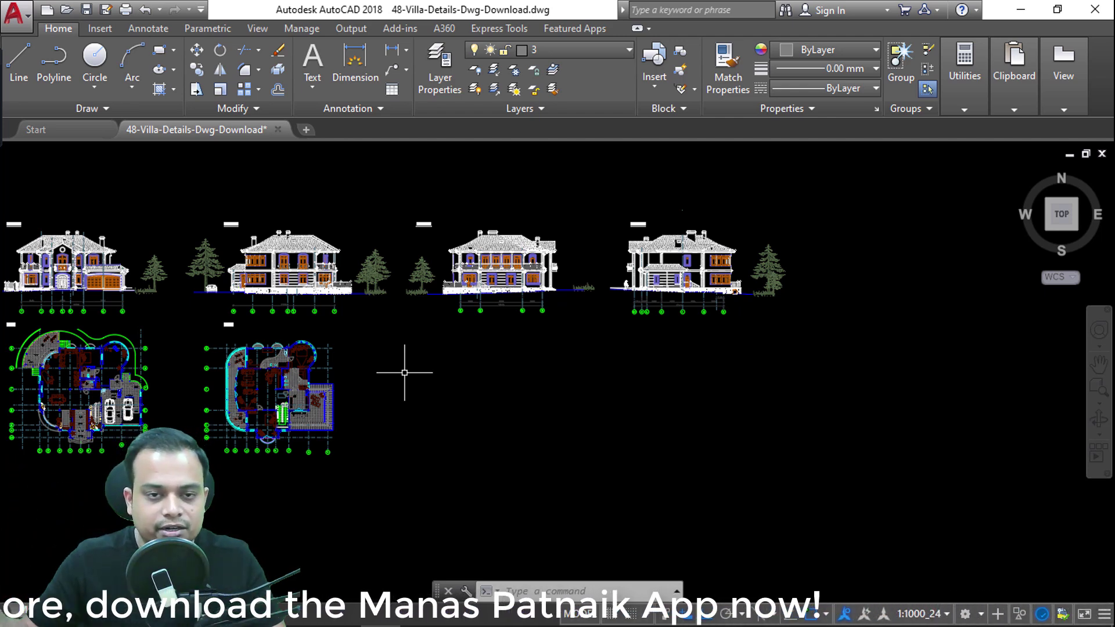
Pan and zoom into the Level 2 plan's living room and bathroom
key("Escape")
key("Escape")
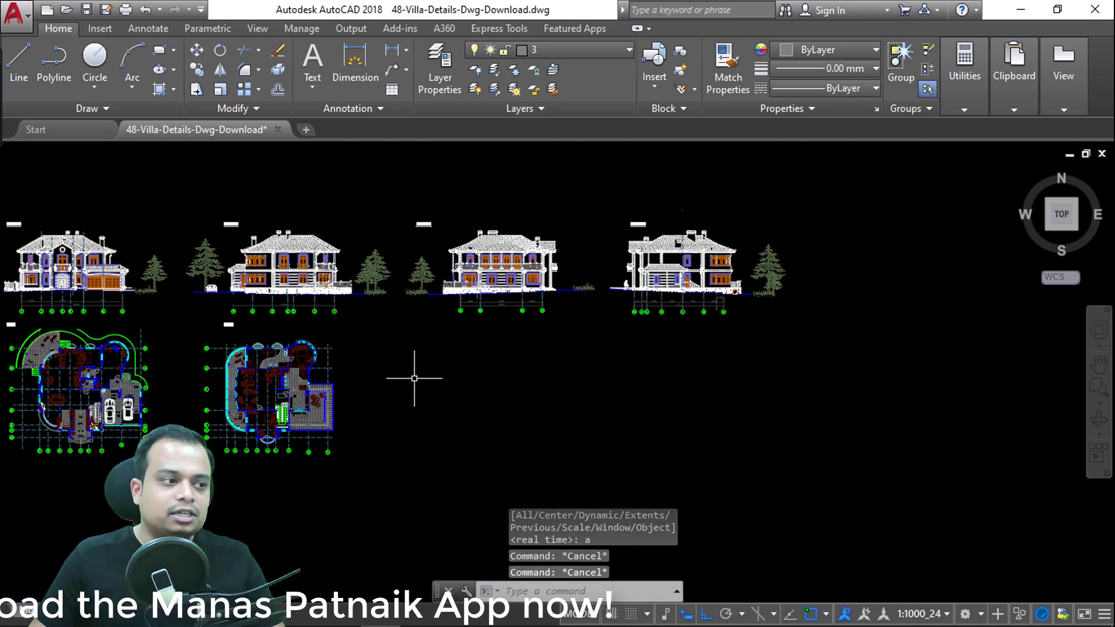
mouse_move(444, 473)
middle_mouse_down()
mouse_move(729, 341)
mouse_move(593, 442)
middle_mouse_up()
scroll(574, 306, "up", 5)
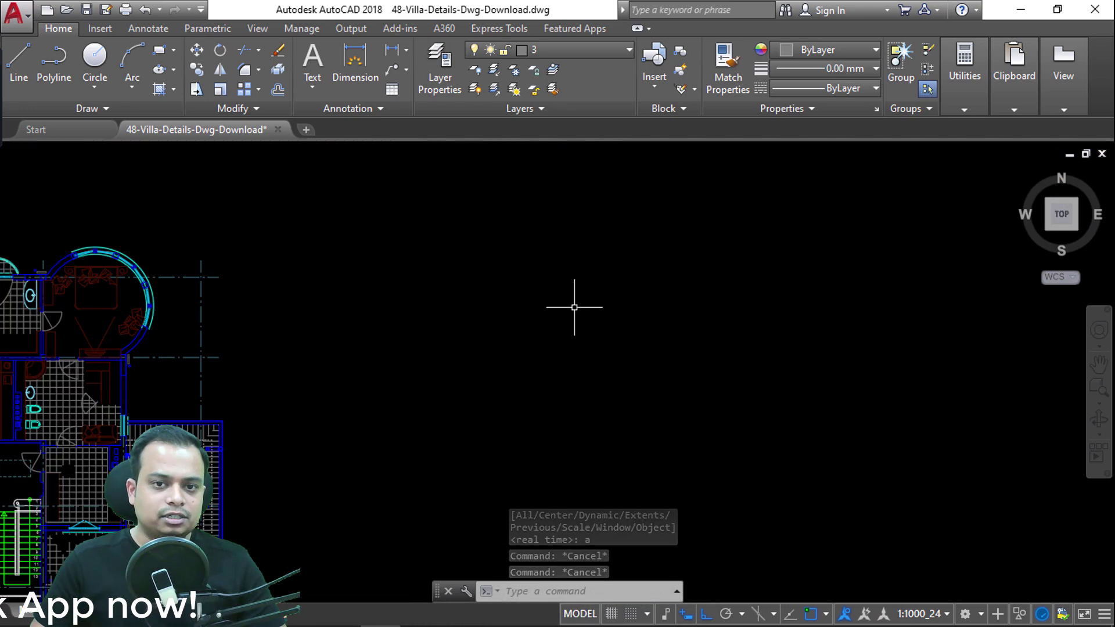
mouse_move(574, 306)
middle_mouse_down()
mouse_move(610, 381)
mouse_move(1110, 200)
mouse_move(1114, 113)
middle_mouse_up()
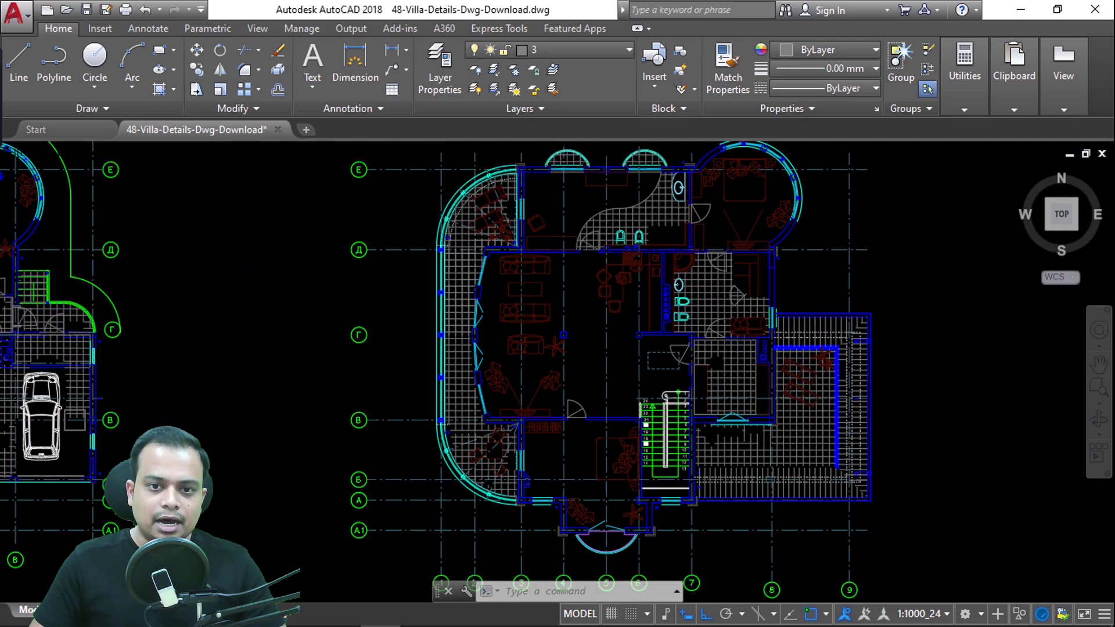
scroll(615, 309, "up", 5)
scroll(565, 467, "down", 3)
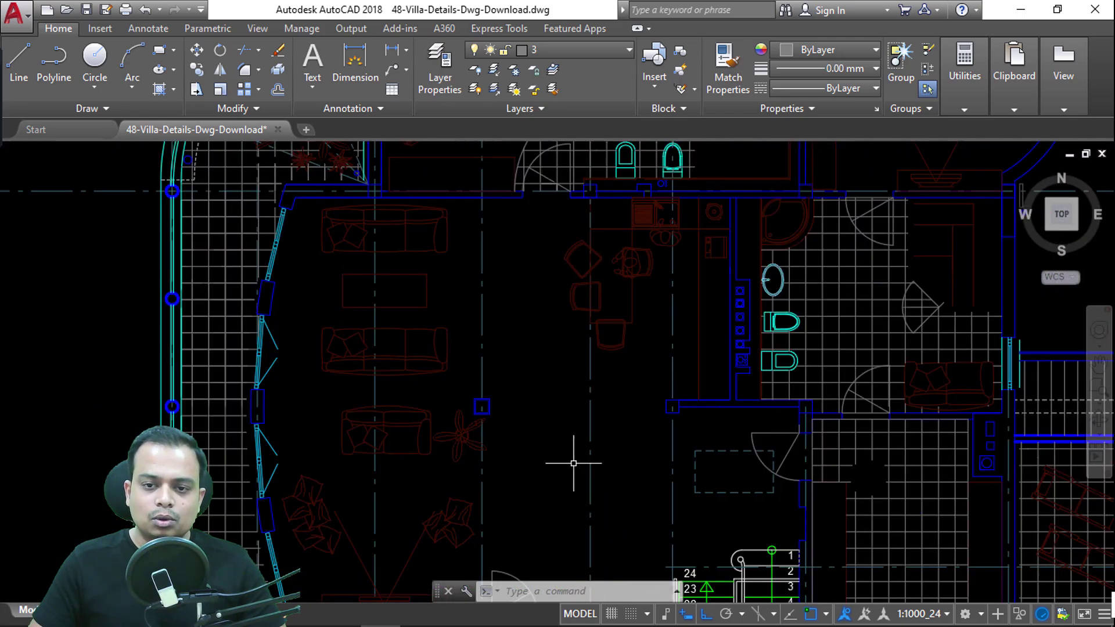
scroll(793, 405, "up", 4)
middle_click_drag(775, 373, 949, 486)
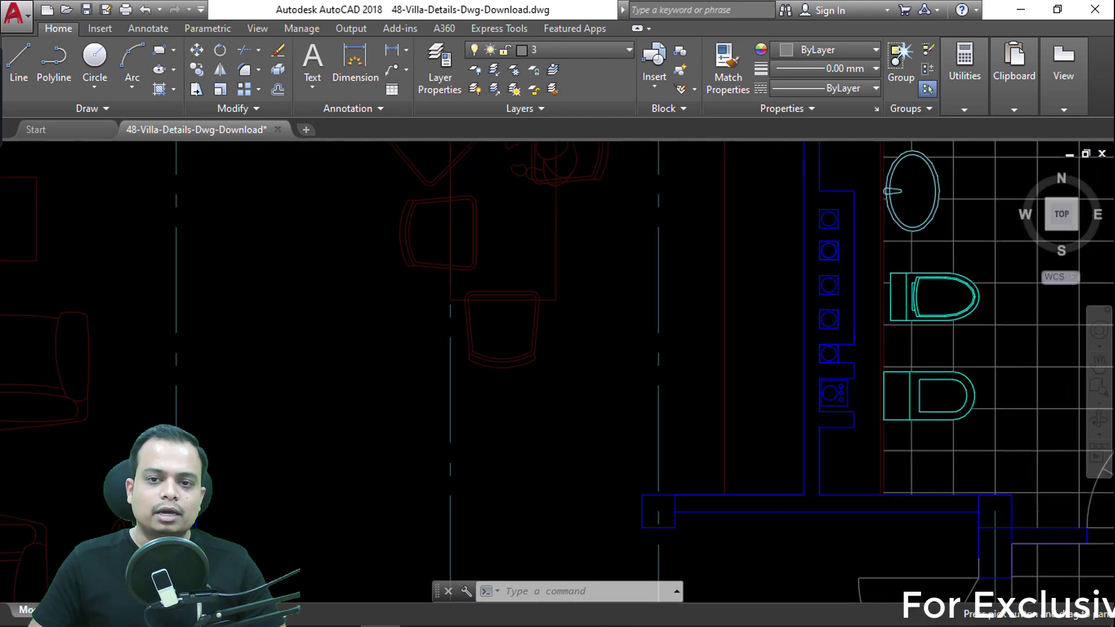
Move up to Facade 1-9 and zoom until the arched balcony window fills the view
scroll(521, 419, "down", 10)
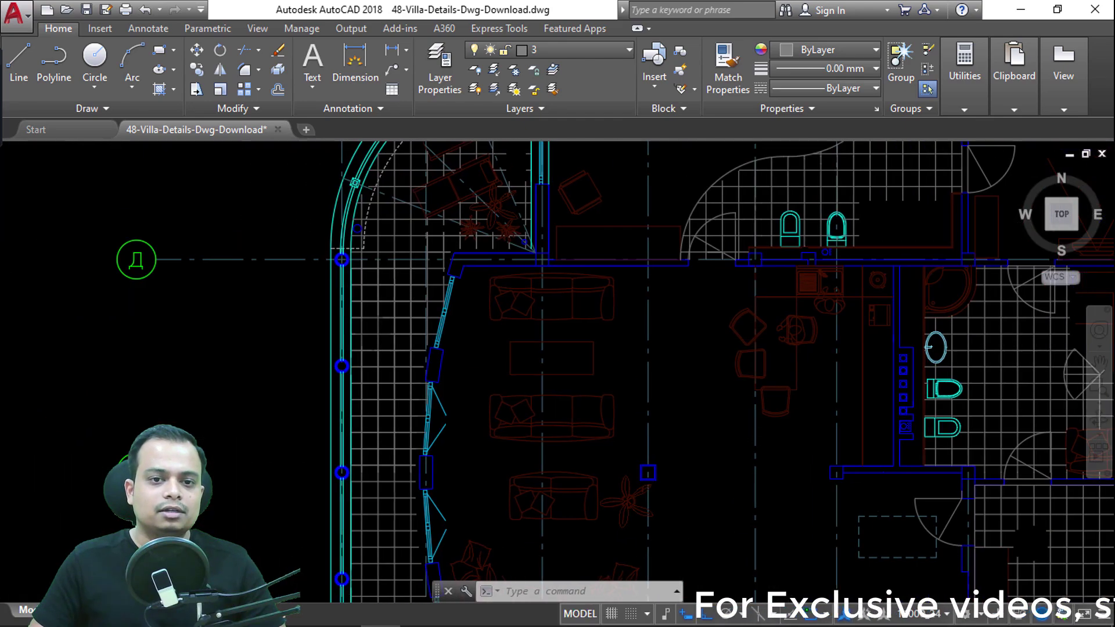
middle_click_drag(521, 418, 675, 401)
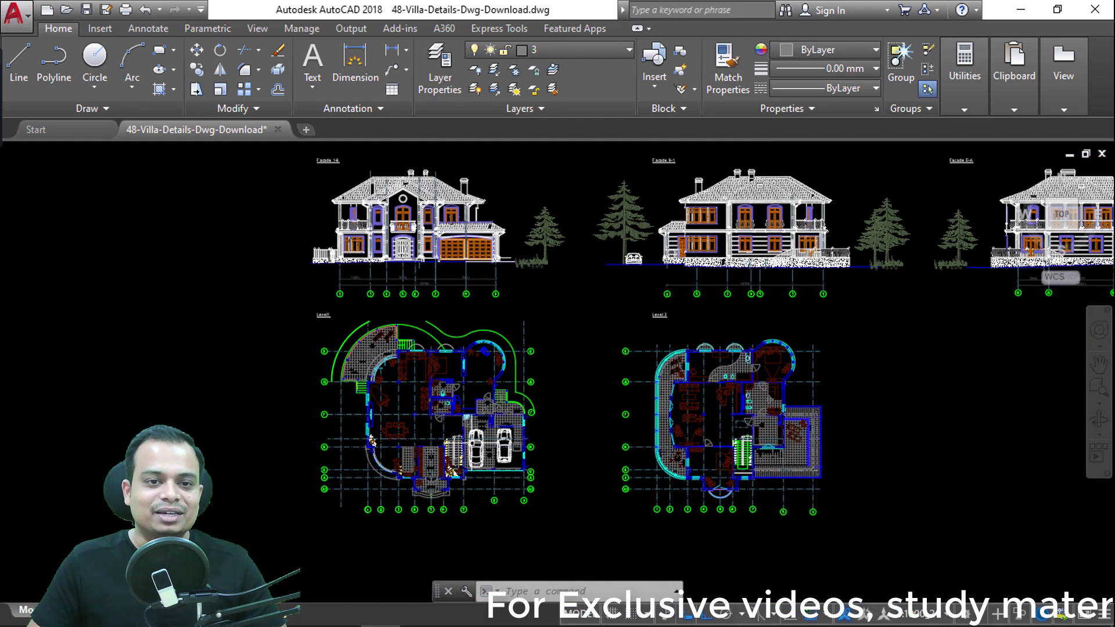
scroll(433, 377, "up", 5)
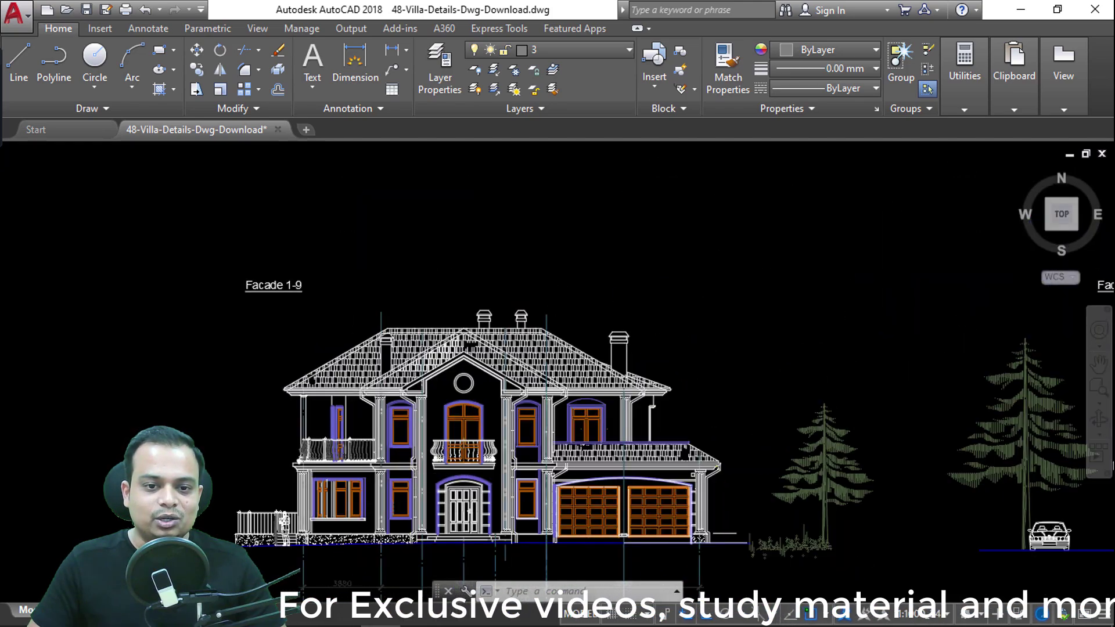
scroll(443, 490, "up", 6)
scroll(509, 323, "down", 2)
mouse_move(497, 175)
middle_mouse_down()
mouse_move(498, 369)
mouse_move(379, 551)
mouse_move(450, 391)
middle_mouse_up()
scroll(498, 368, "up", 3)
scroll(441, 379, "up", 4)
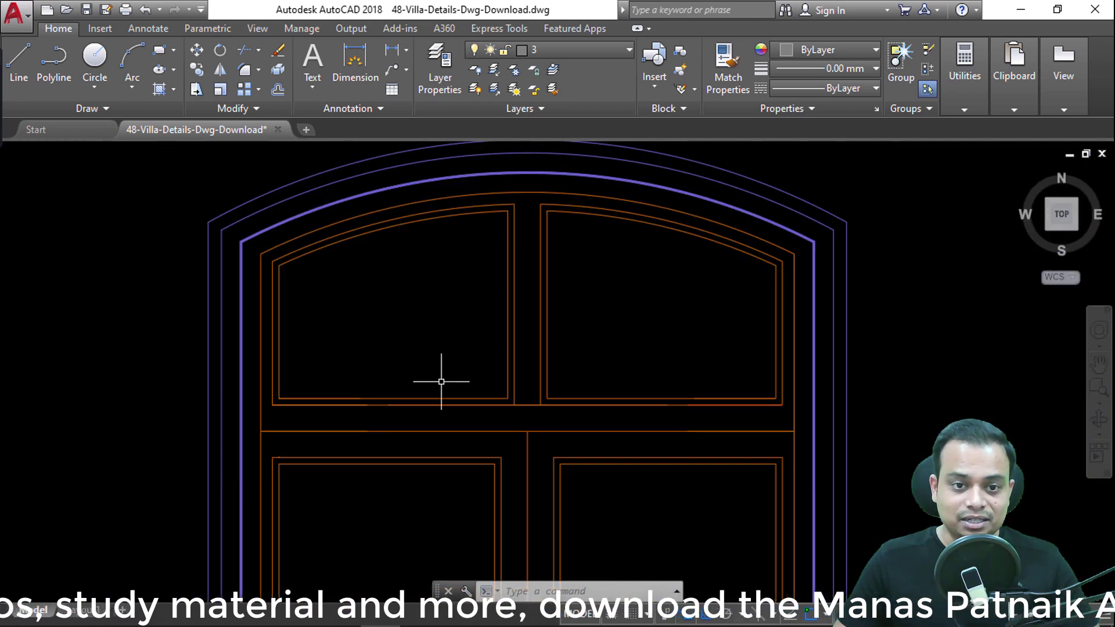
mouse_move(414, 463)
middle_mouse_down()
mouse_move(343, 480)
mouse_move(347, 506)
middle_mouse_up()
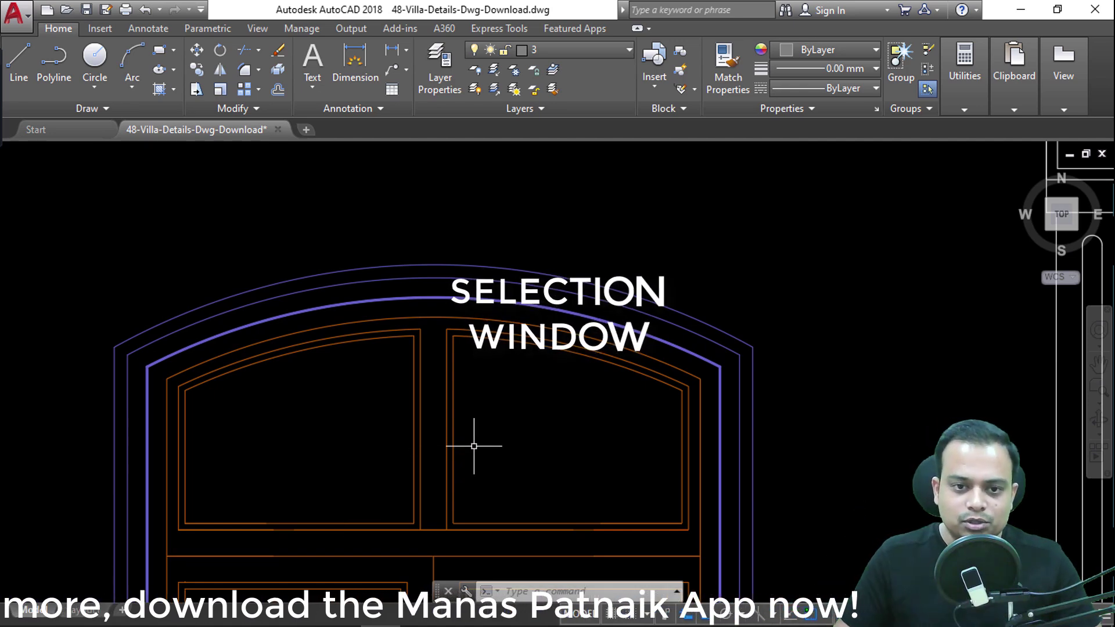
middle_click_drag(473, 443, 614, 410)
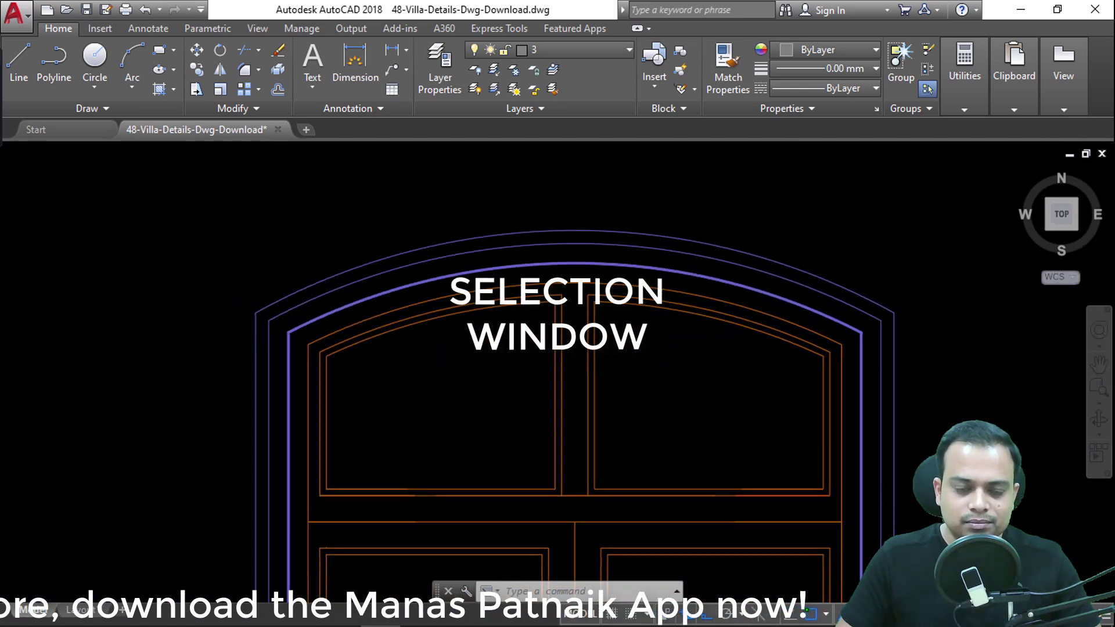
left_click(206, 175)
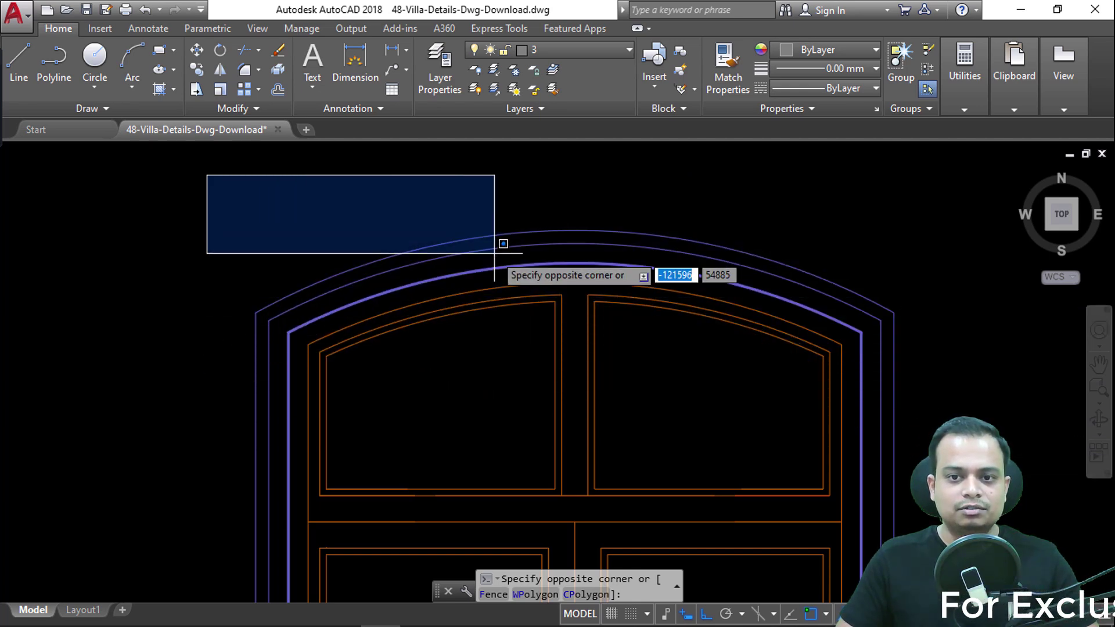
left_click(944, 387)
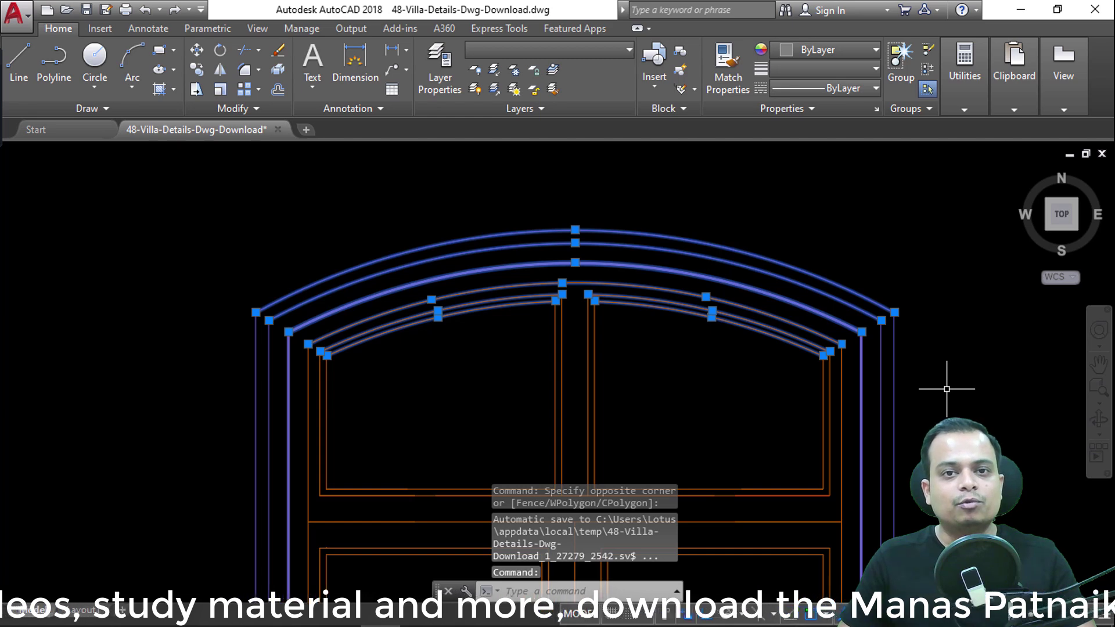
key("Escape")
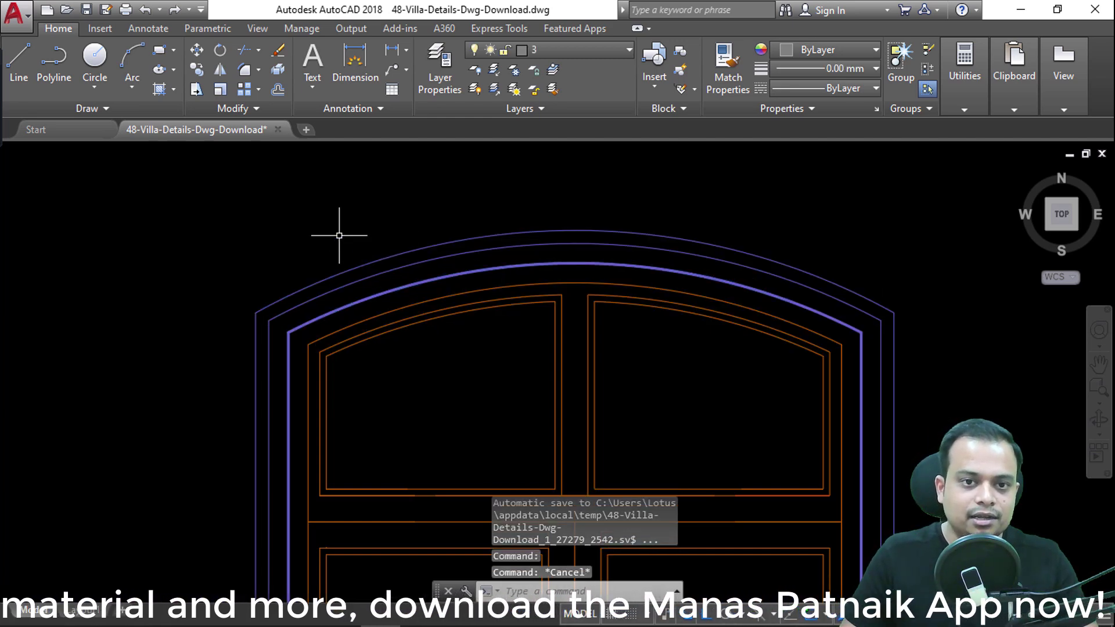
left_click(213, 166)
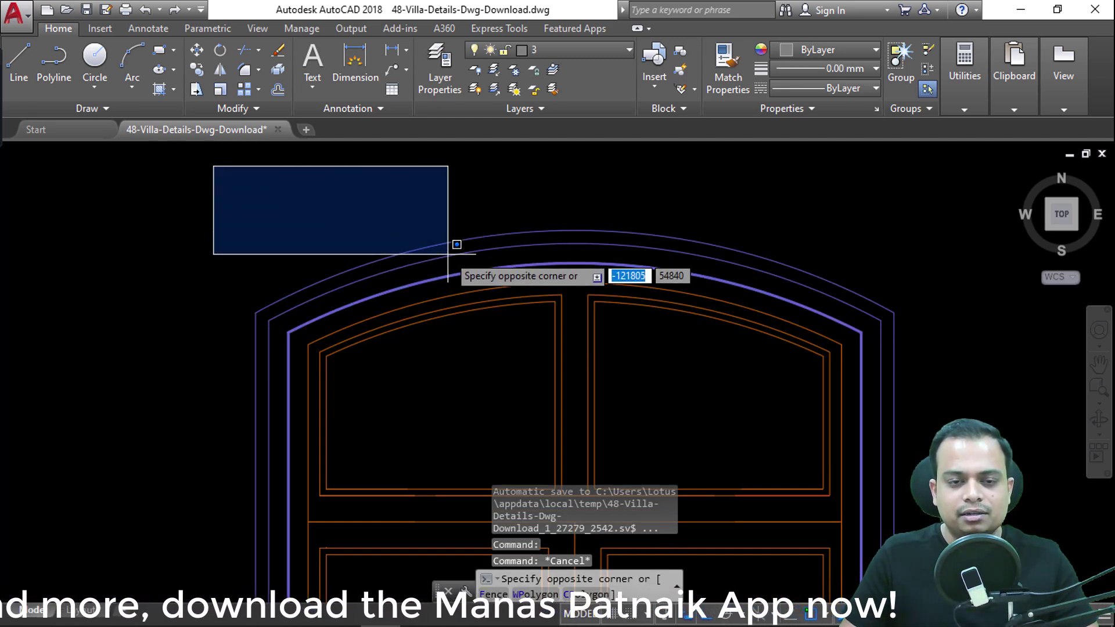
left_click(933, 389)
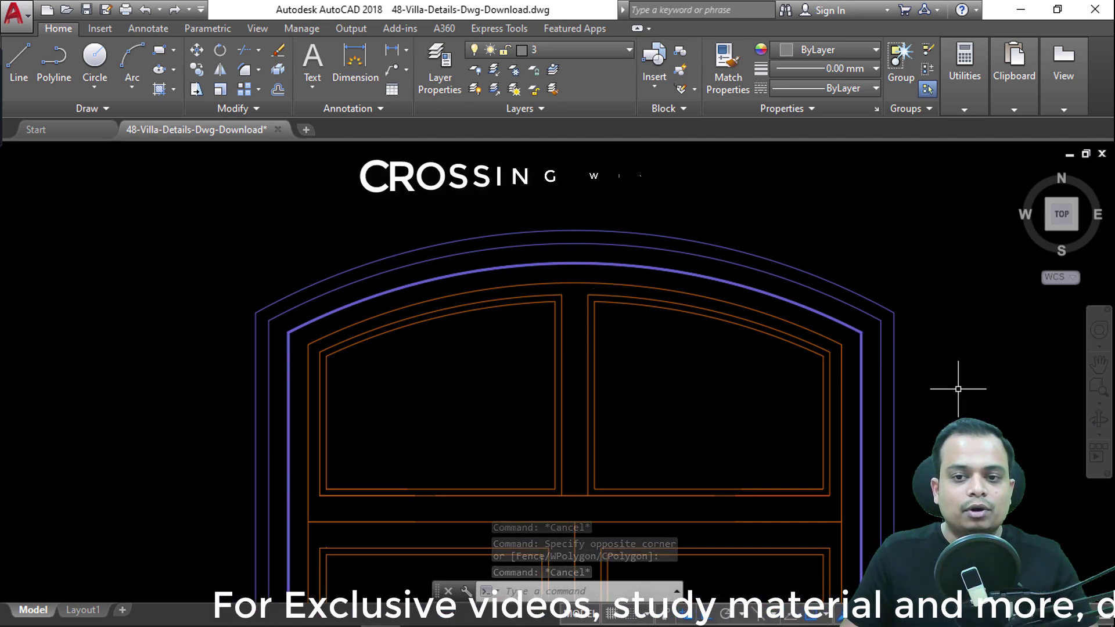
Window-select the enclosed arcs over the arch top twice, clearing each selection with Esc
left_click(206, 175)
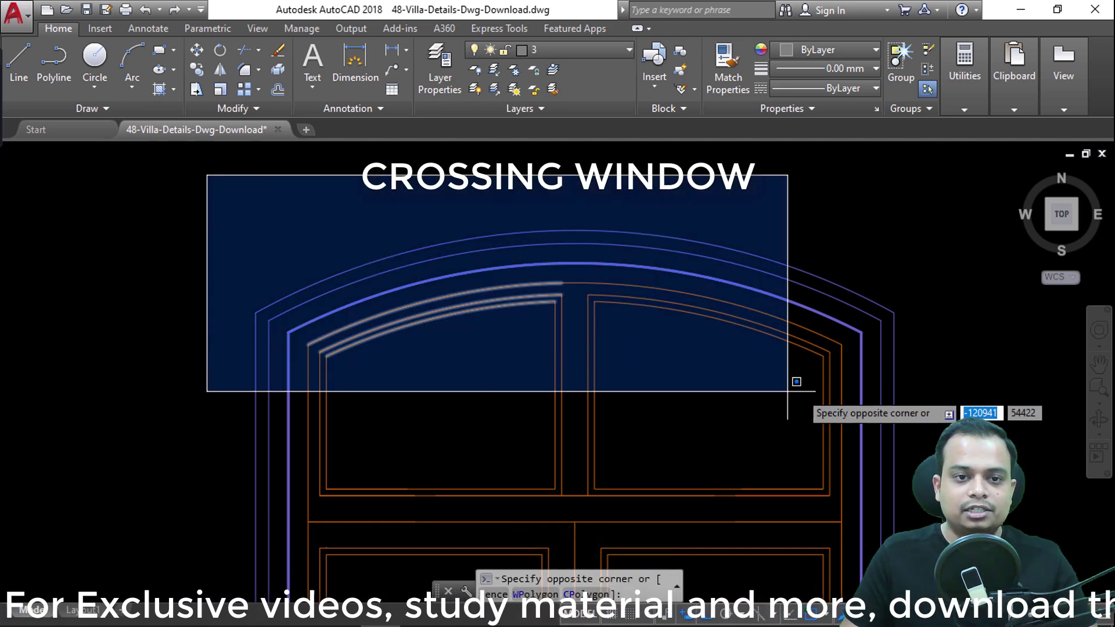
left_click(937, 403)
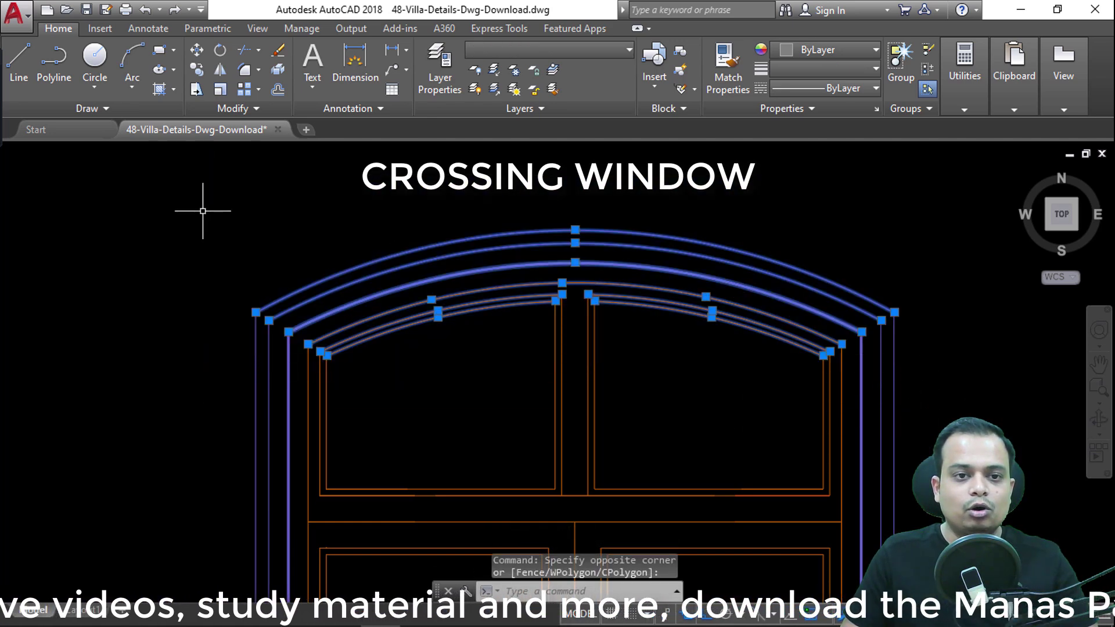
key("Escape")
left_click(190, 193)
left_click(953, 395)
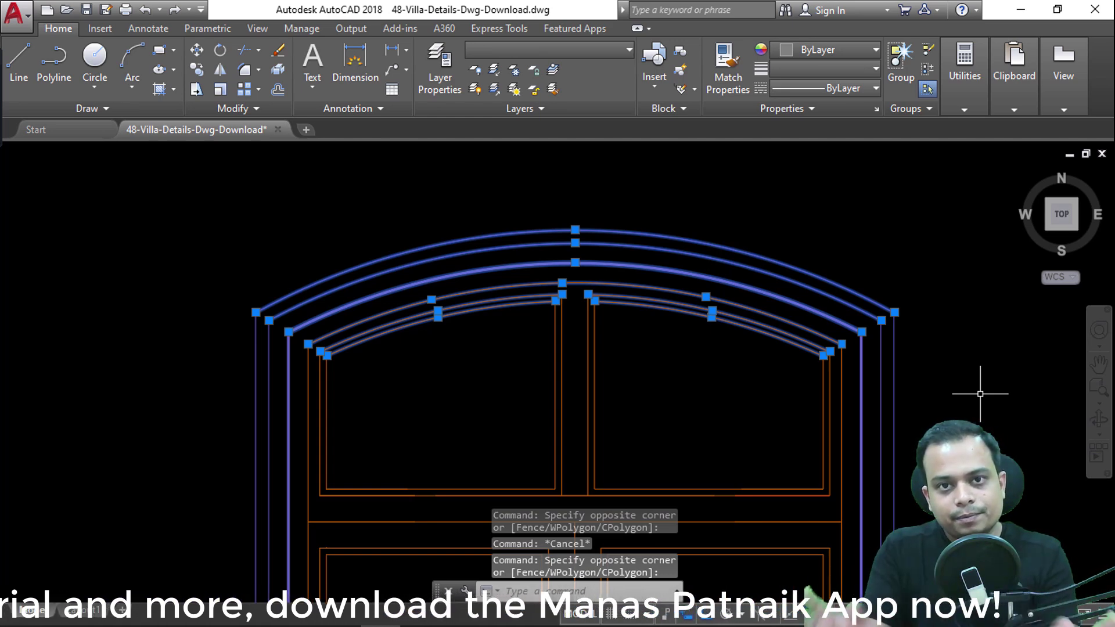
key("Escape")
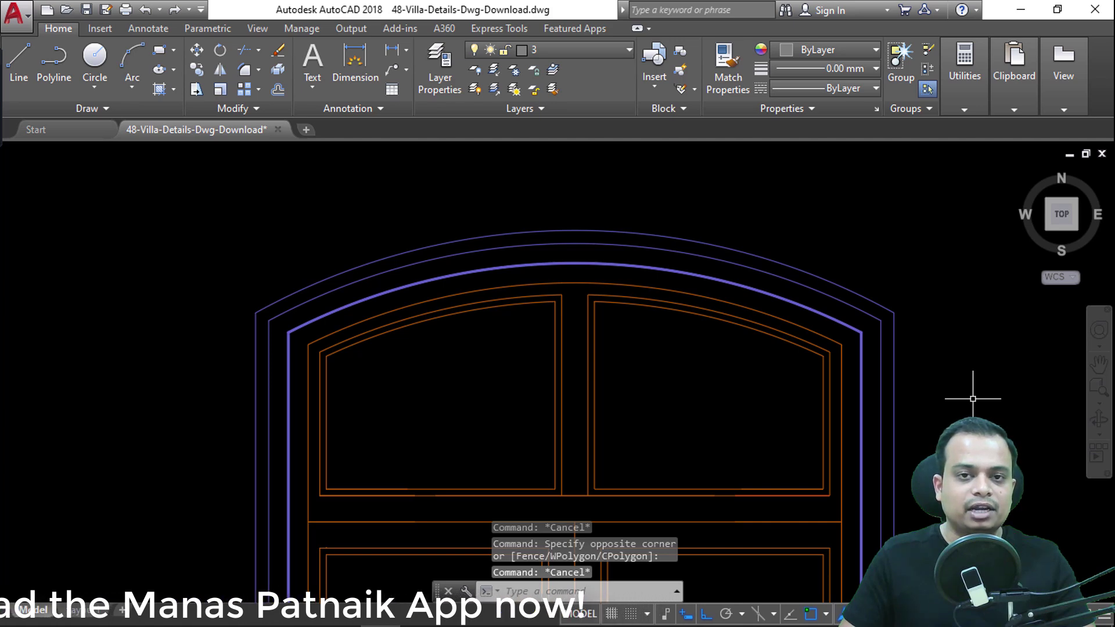
Crossing-select right-to-left over the arch top to grab every touched arc and frame line
left_click(972, 406)
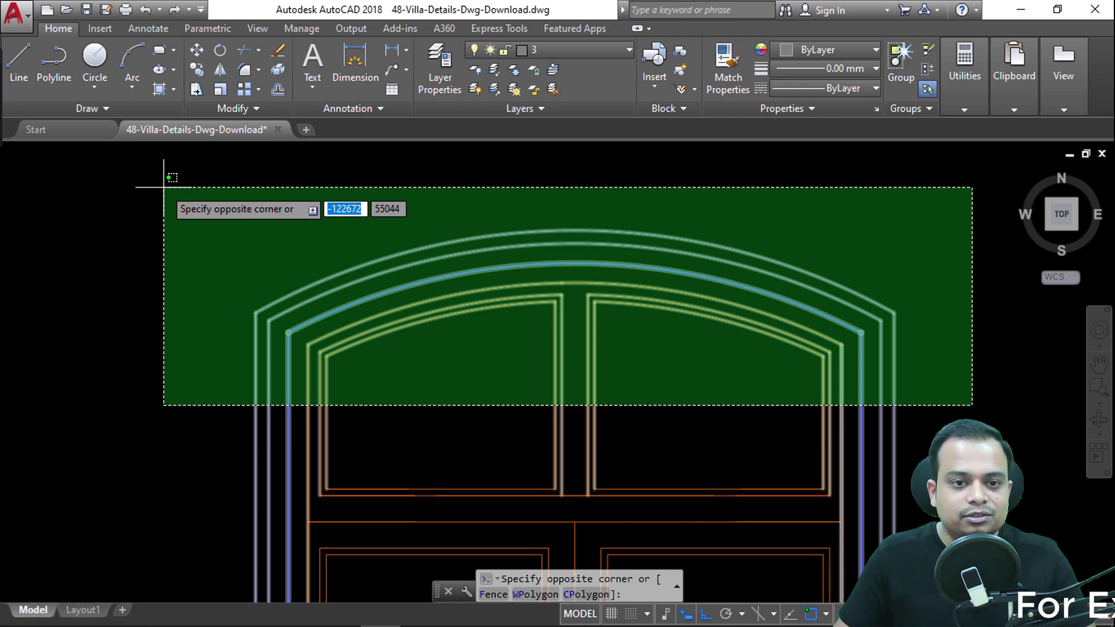
left_click(164, 189)
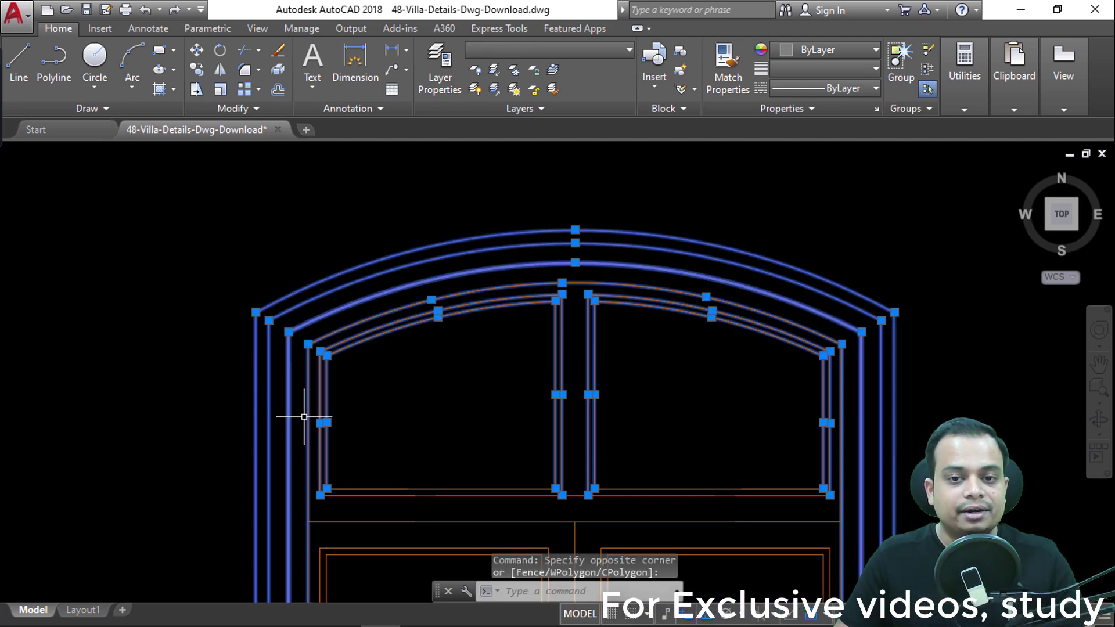
key("Escape")
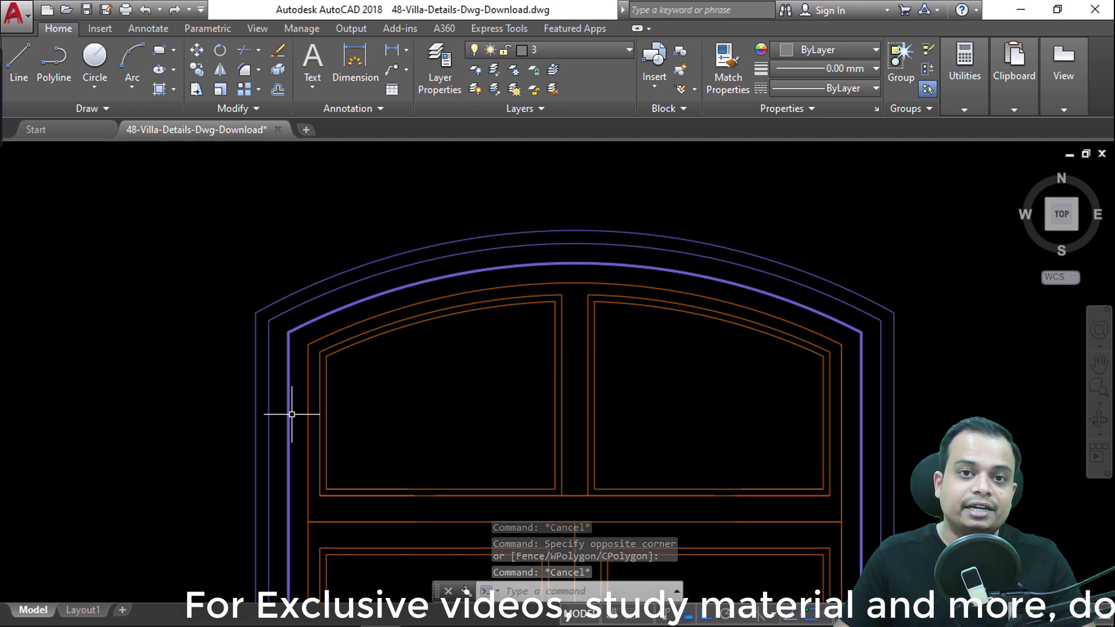
left_click(935, 398)
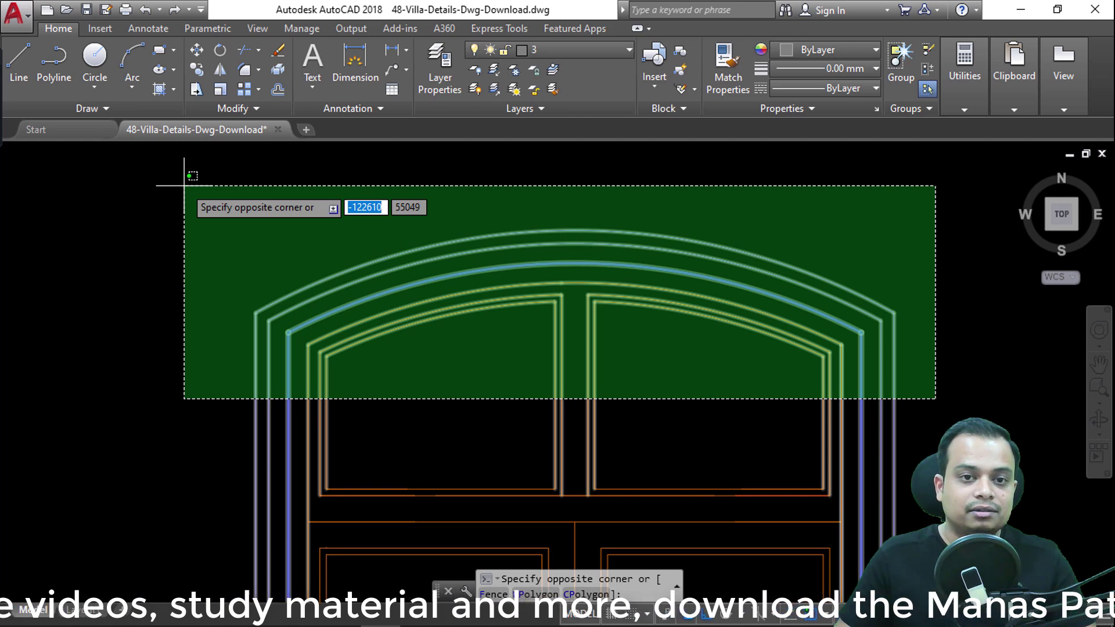
left_click(184, 186)
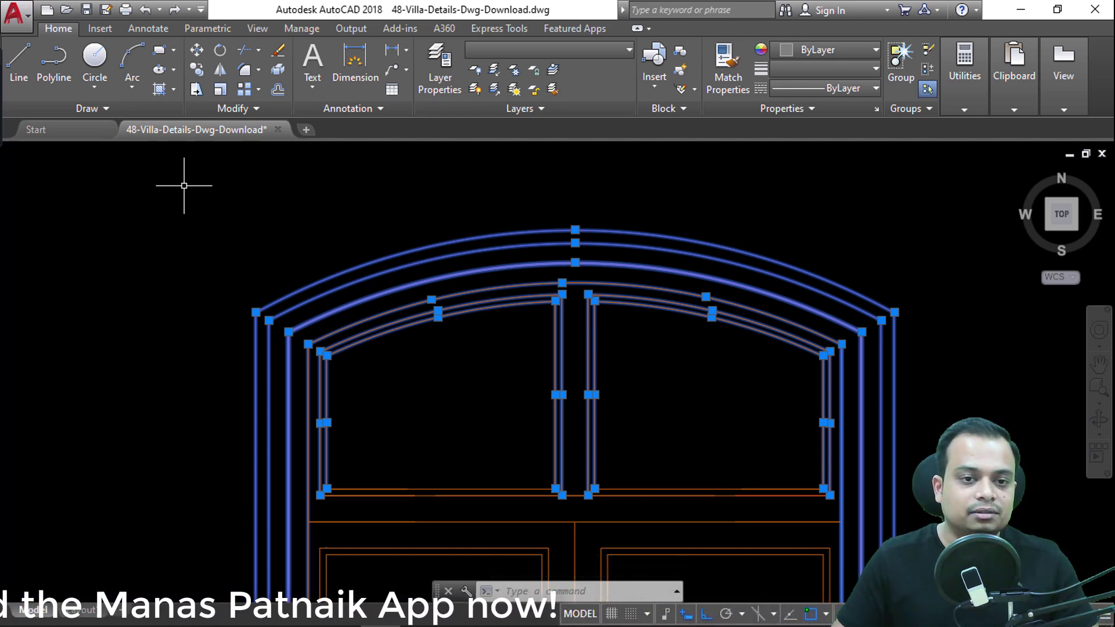
key("Escape")
left_click(223, 161)
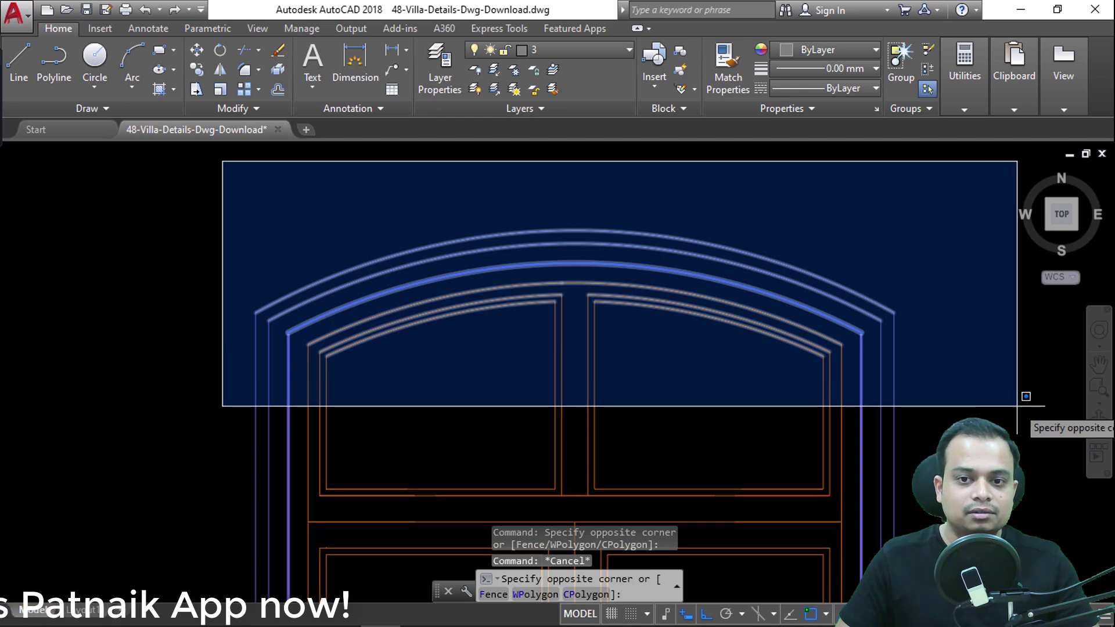
Select only the enclosed arch arcs with a window, then every arch and frame line with a crossing window, clearing each
left_click(970, 406)
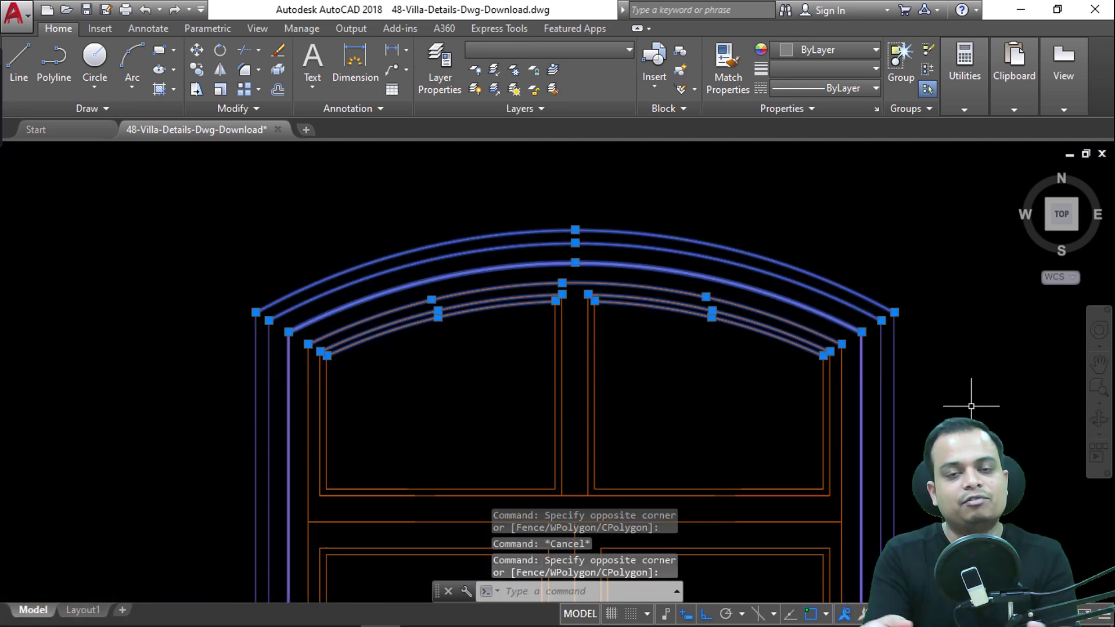
key("Escape")
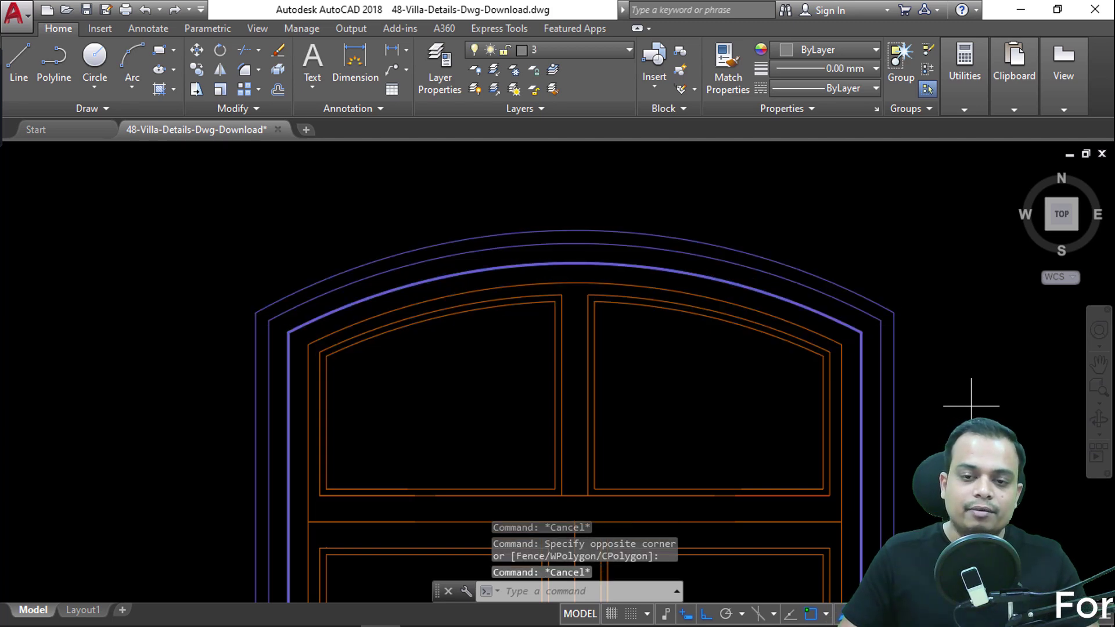
left_click(971, 406)
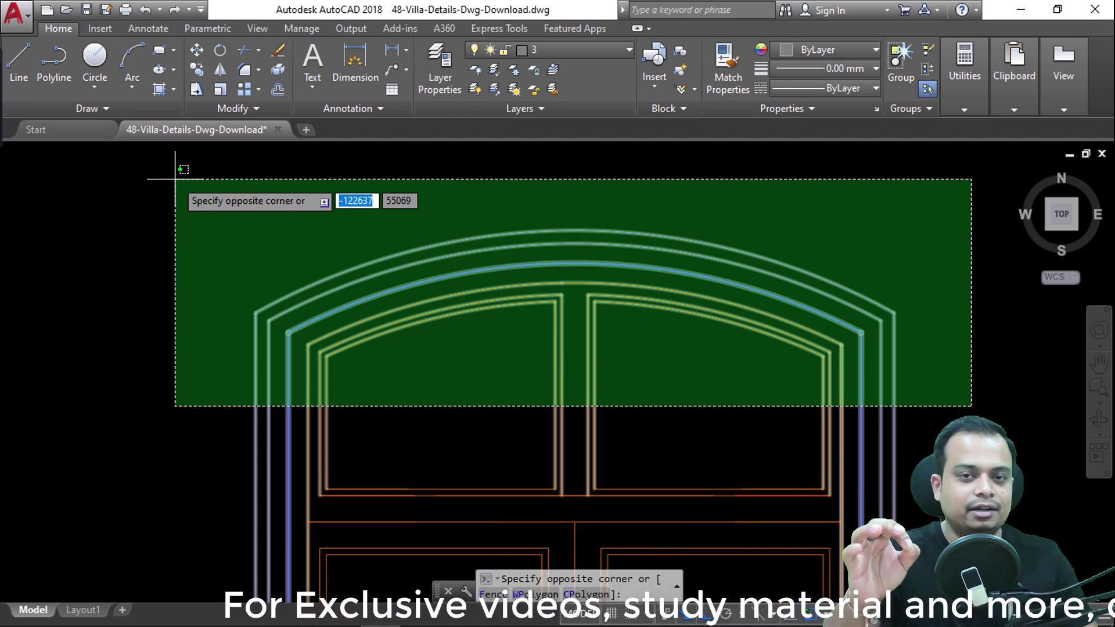
left_click(175, 179)
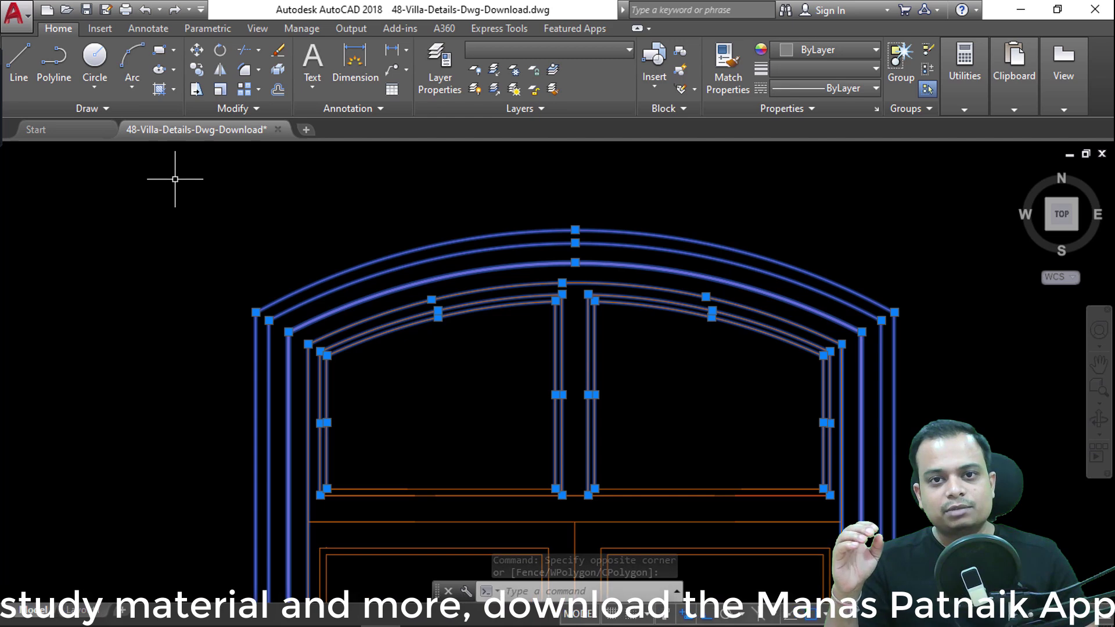
key("Escape")
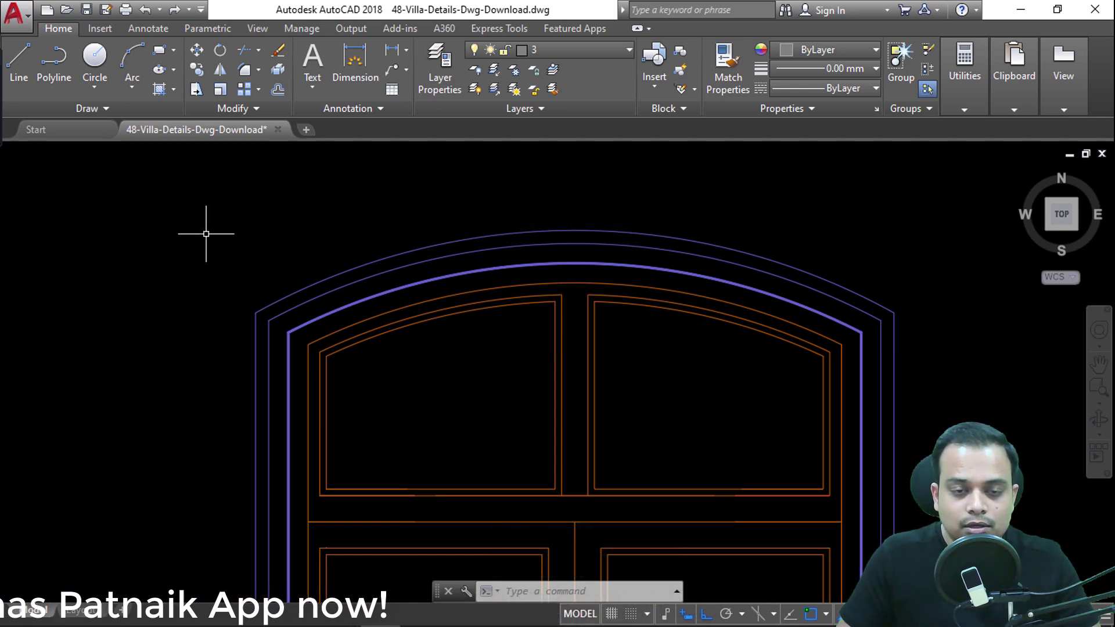
Loop a window lasso around the arch top to select only its enclosed arcs, then clear them
left_click_drag(207, 234, 297, 210)
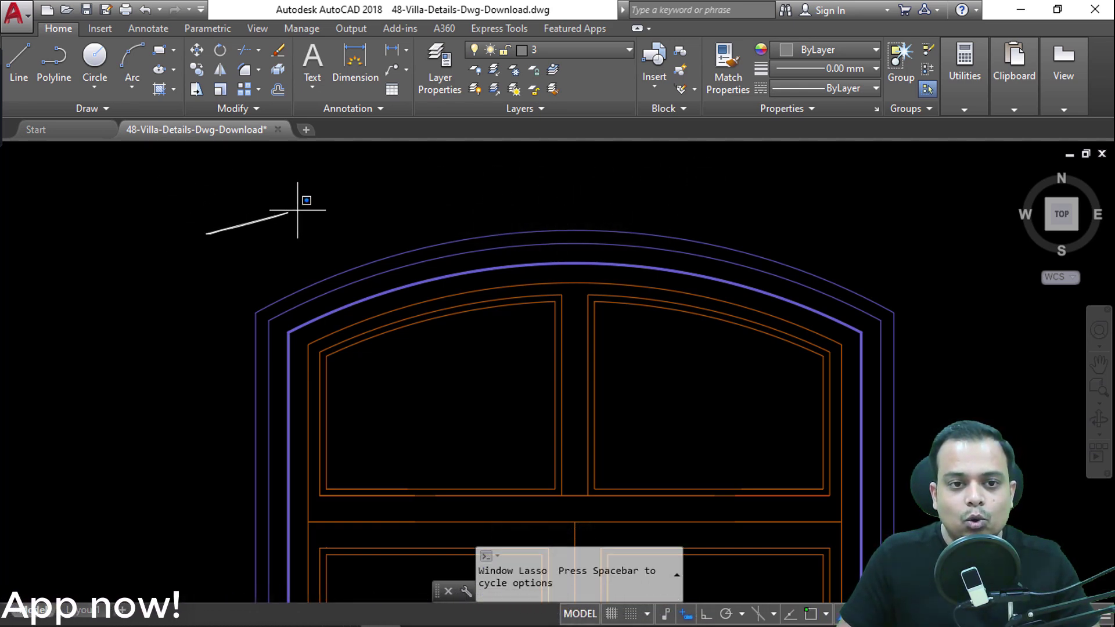
mouse_move(450, 185)
left_mouse_down()
mouse_move(571, 169)
mouse_move(822, 173)
mouse_move(913, 222)
mouse_move(933, 267)
mouse_move(934, 310)
mouse_move(898, 359)
mouse_move(802, 383)
mouse_move(559, 357)
mouse_move(265, 422)
mouse_move(186, 418)
mouse_move(155, 335)
left_mouse_up()
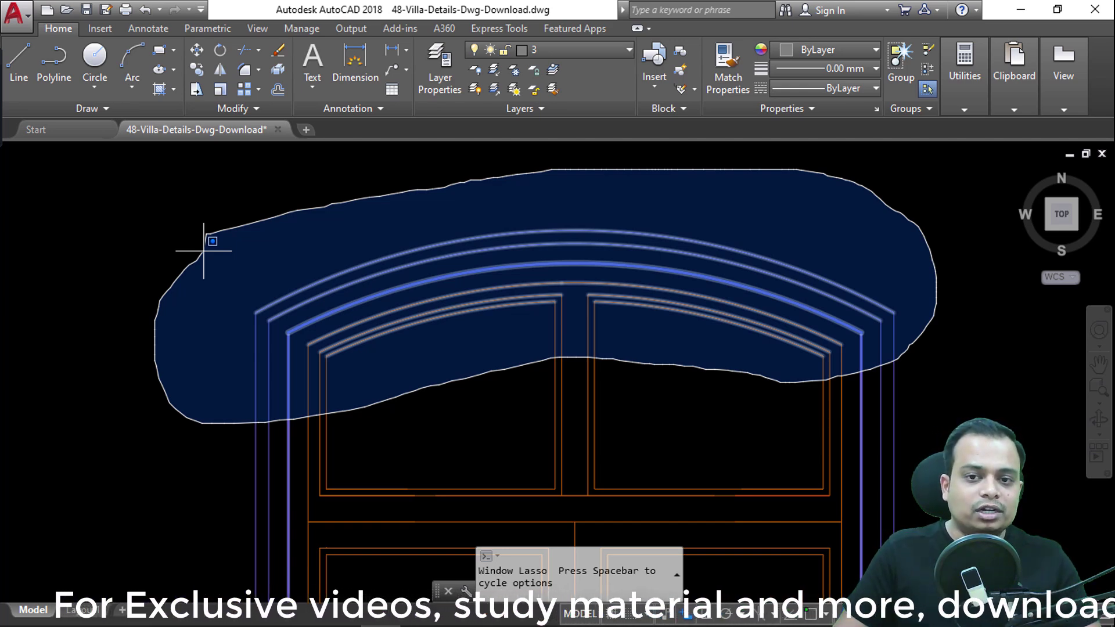
left_click_drag(204, 251, 204, 250)
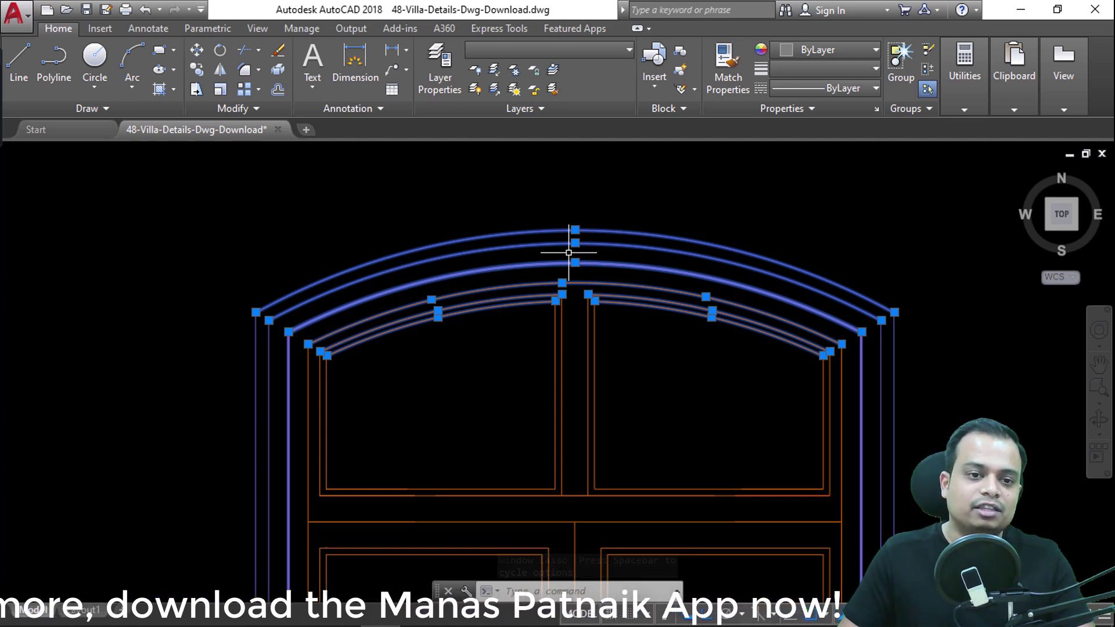
key("Escape")
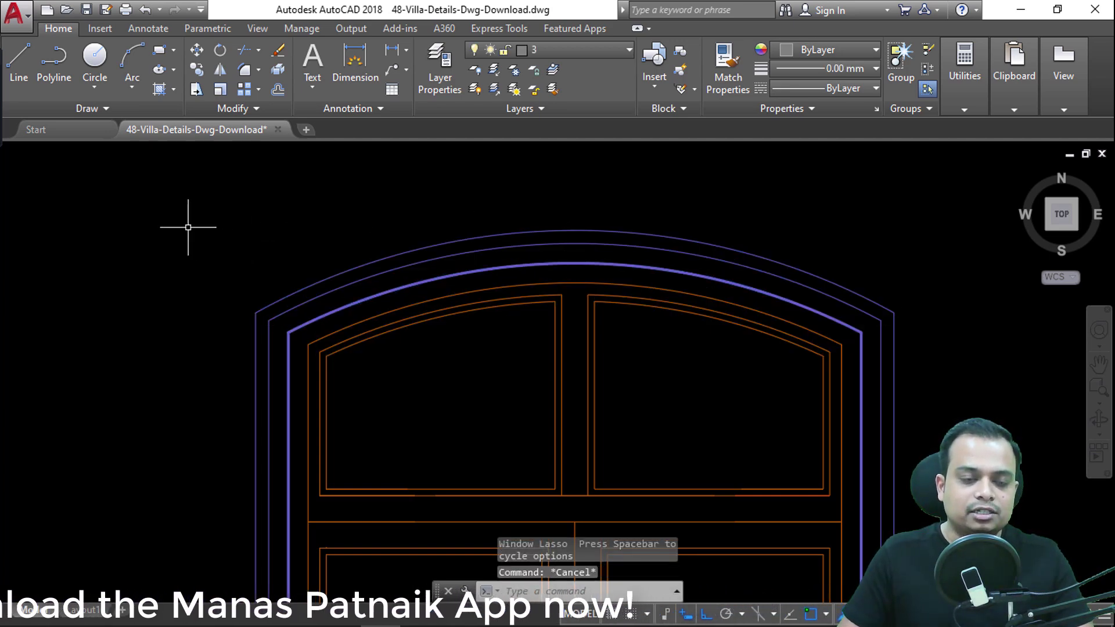
Redo the window lasso around the arch top to select the enclosed arcs, then clear it
mouse_move(188, 227)
left_mouse_down()
mouse_move(421, 155)
mouse_move(761, 144)
mouse_move(899, 168)
mouse_move(955, 251)
mouse_move(959, 302)
mouse_move(885, 357)
mouse_move(619, 410)
mouse_move(295, 418)
mouse_move(228, 380)
mouse_move(189, 302)
mouse_move(214, 354)
mouse_move(334, 400)
mouse_move(521, 342)
mouse_move(566, 176)
mouse_move(341, 258)
mouse_move(325, 323)
mouse_move(511, 390)
left_mouse_up()
key("Escape")
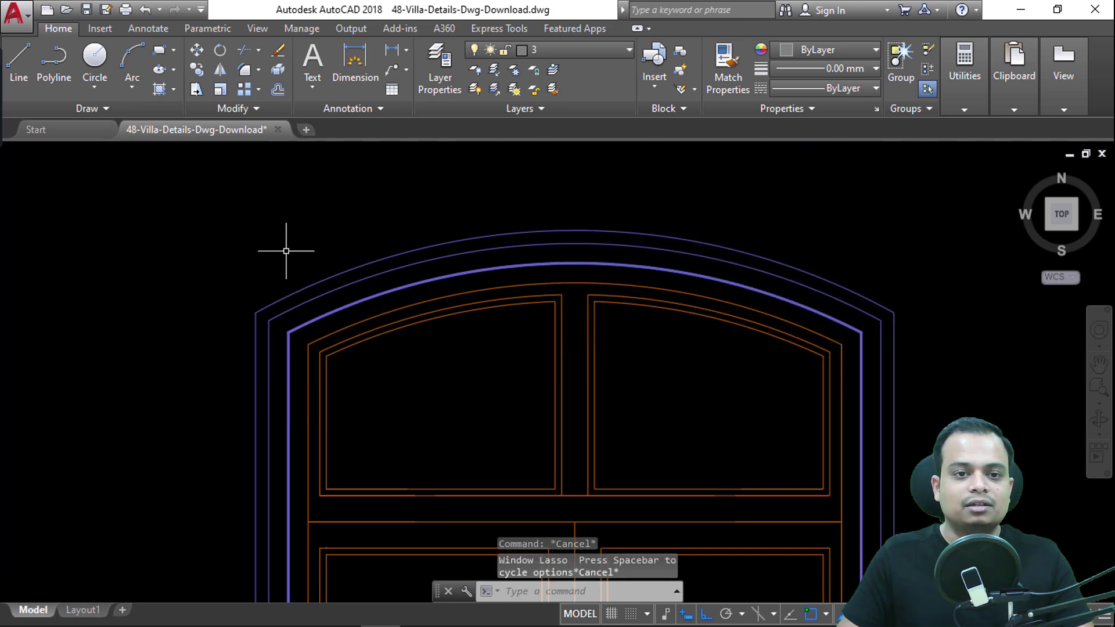
left_click(210, 218)
key("Escape")
mouse_move(210, 218)
left_mouse_down()
mouse_move(1057, 277)
mouse_move(684, 404)
mouse_move(202, 426)
mouse_move(110, 304)
mouse_move(119, 315)
left_mouse_up()
key("Escape")
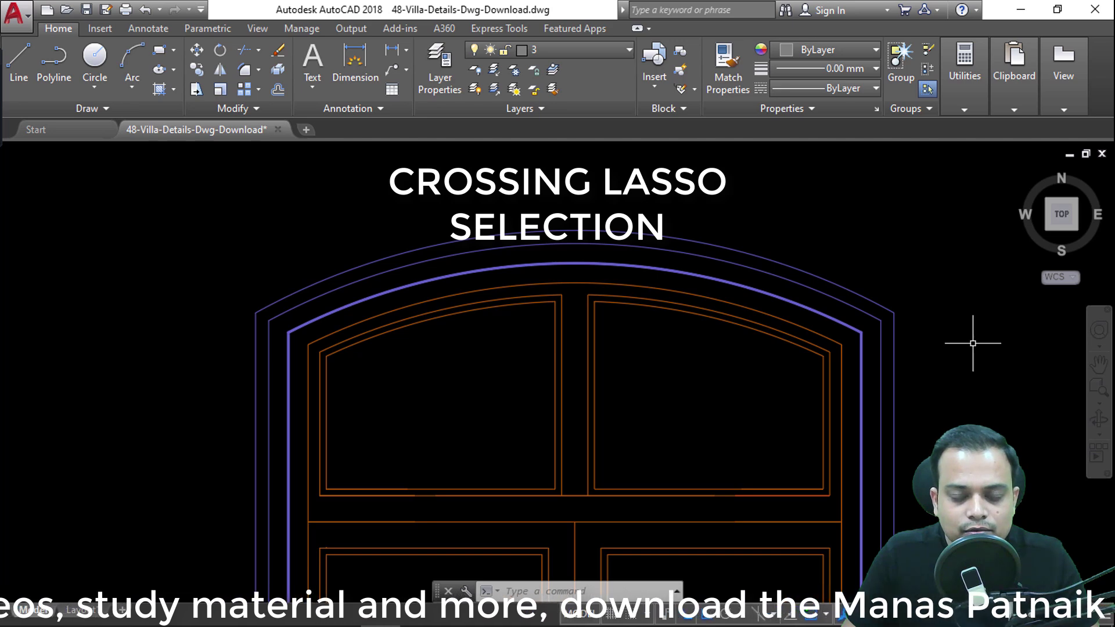
Sweep a crossing lasso from the right across the arch to select every touched line, then clear it
mouse_move(972, 344)
left_mouse_down()
mouse_move(900, 249)
mouse_move(864, 229)
mouse_move(955, 333)
mouse_move(901, 258)
mouse_move(793, 207)
mouse_move(513, 179)
mouse_move(368, 181)
mouse_move(226, 219)
mouse_move(170, 294)
mouse_move(152, 377)
mouse_move(157, 391)
mouse_move(223, 410)
mouse_move(898, 416)
left_mouse_up()
key("Escape")
left_click_drag(959, 393, 958, 393)
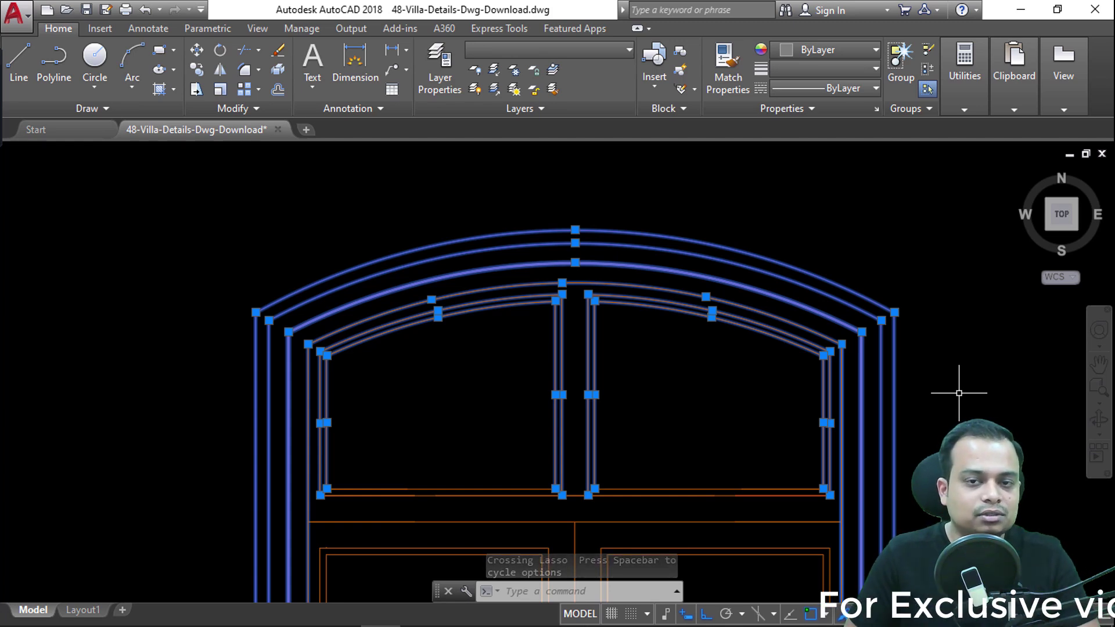
key("Escape")
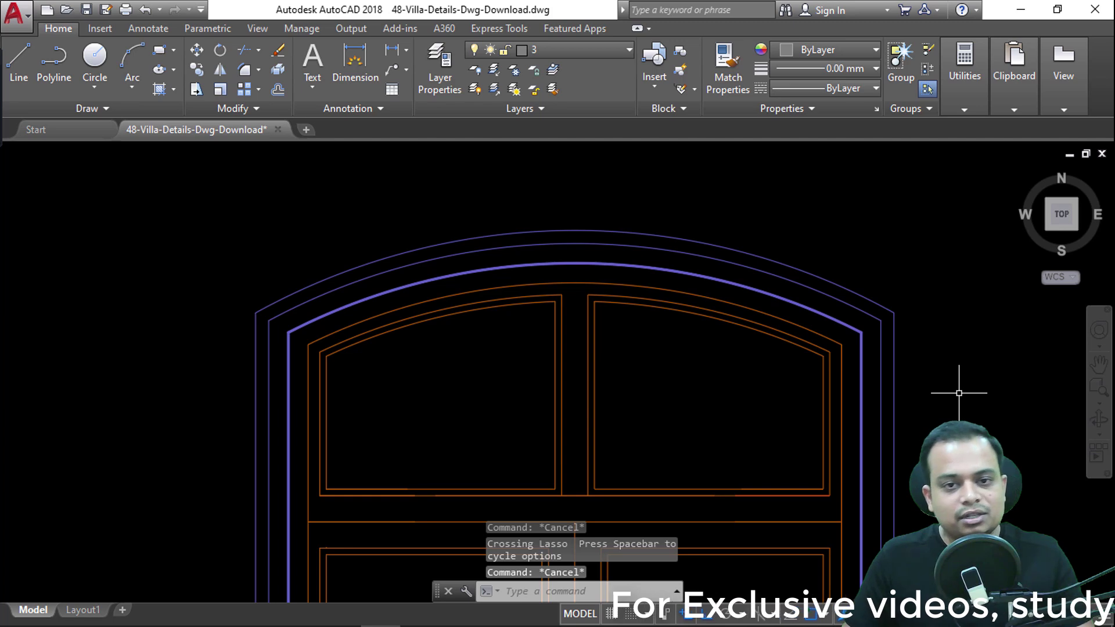
Repeat a window selection of the enclosed arcs and a crossing selection of the arch top, clearing each
left_click(205, 183)
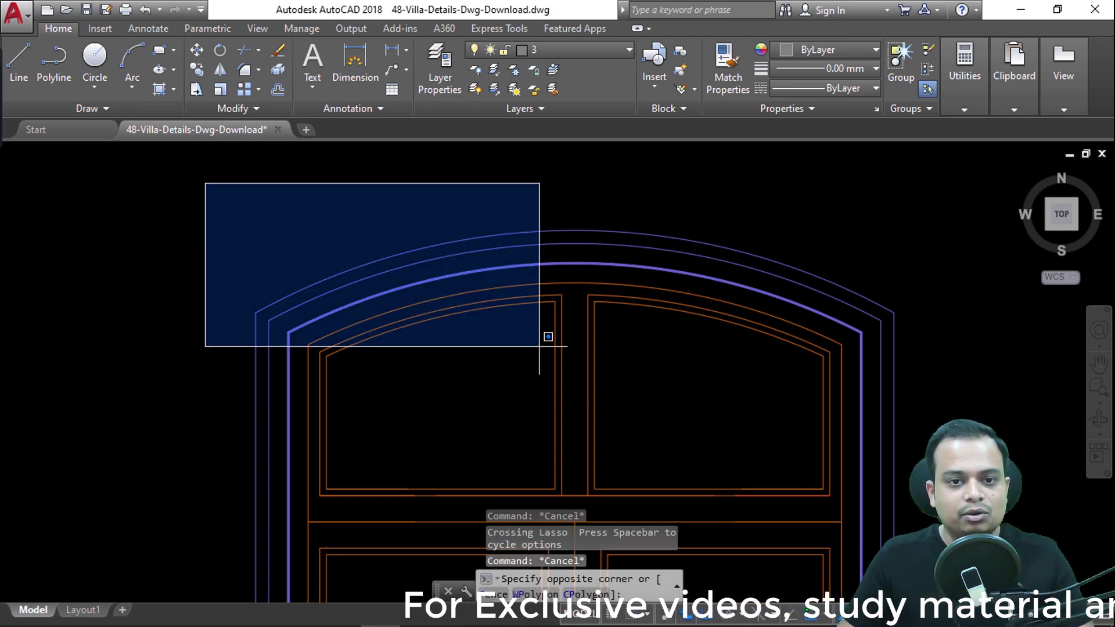
left_click(982, 413)
key("Escape")
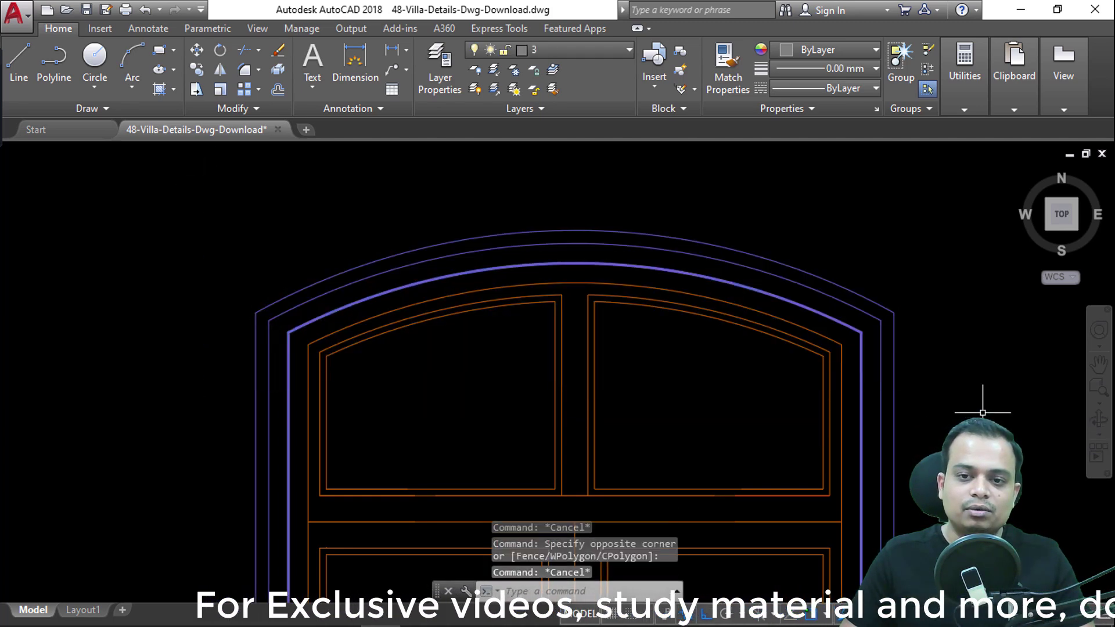
left_click(983, 413)
left_click(131, 205)
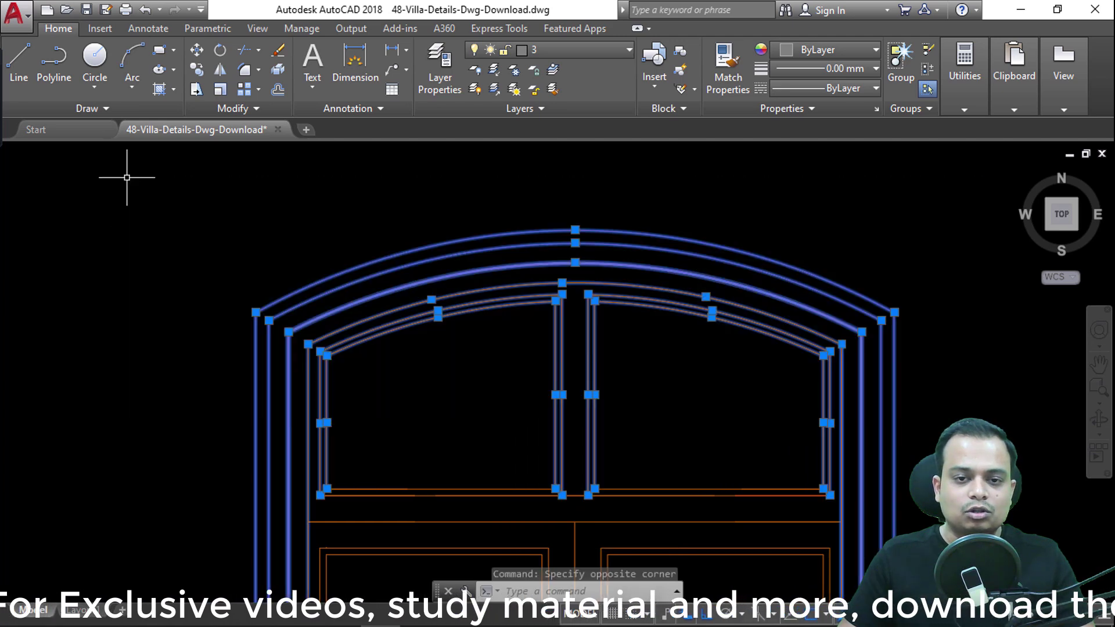
key("Escape")
Repeat a window lasso around the arch top and a crossing lasso over it, clearing each
mouse_move(192, 356)
left_mouse_down()
mouse_move(403, 169)
mouse_move(637, 151)
mouse_move(852, 152)
mouse_move(921, 189)
mouse_move(945, 240)
mouse_move(950, 310)
mouse_move(916, 366)
mouse_move(806, 402)
mouse_move(381, 401)
mouse_move(202, 376)
left_mouse_up()
key("Escape")
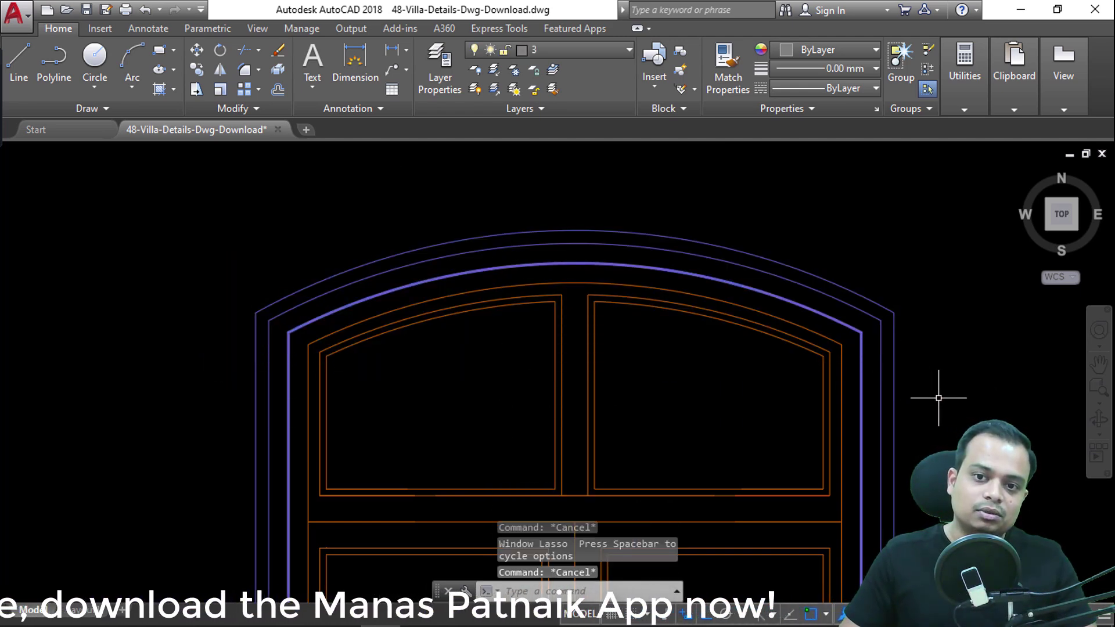
mouse_move(938, 396)
left_mouse_down()
mouse_move(932, 252)
mouse_move(598, 167)
mouse_move(390, 176)
mouse_move(206, 279)
mouse_move(183, 401)
left_mouse_up()
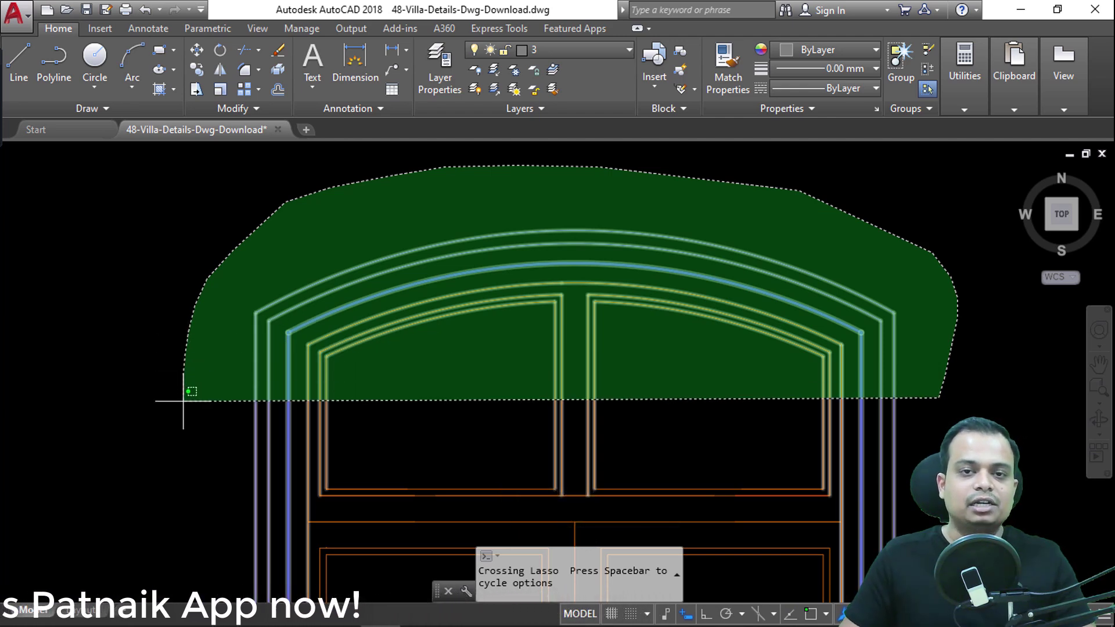
left_click_drag(182, 400, 183, 401)
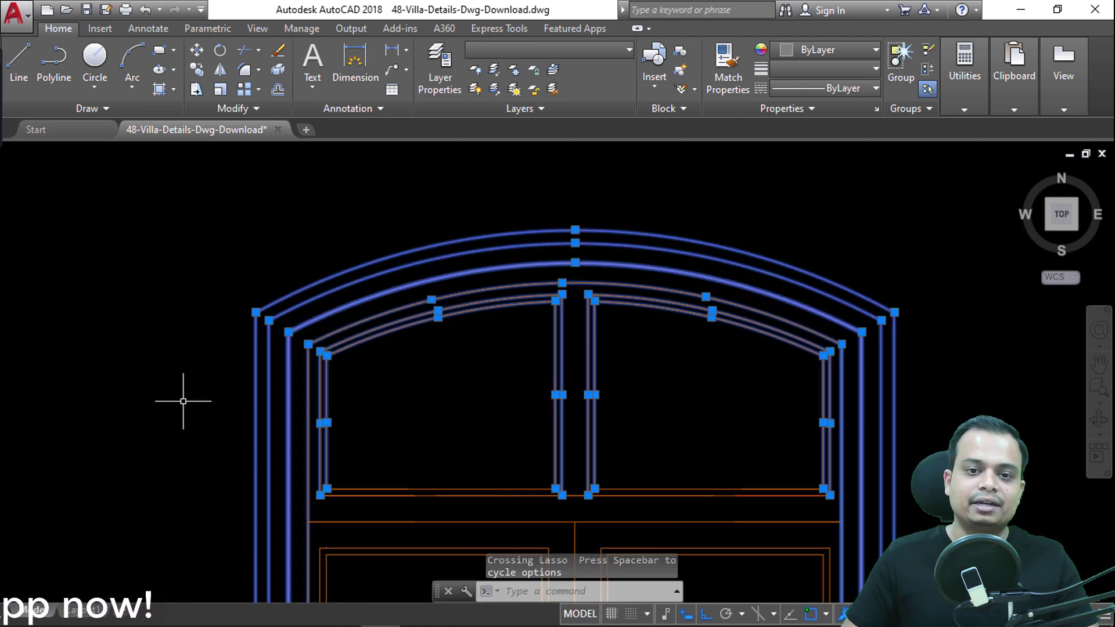
key("Escape")
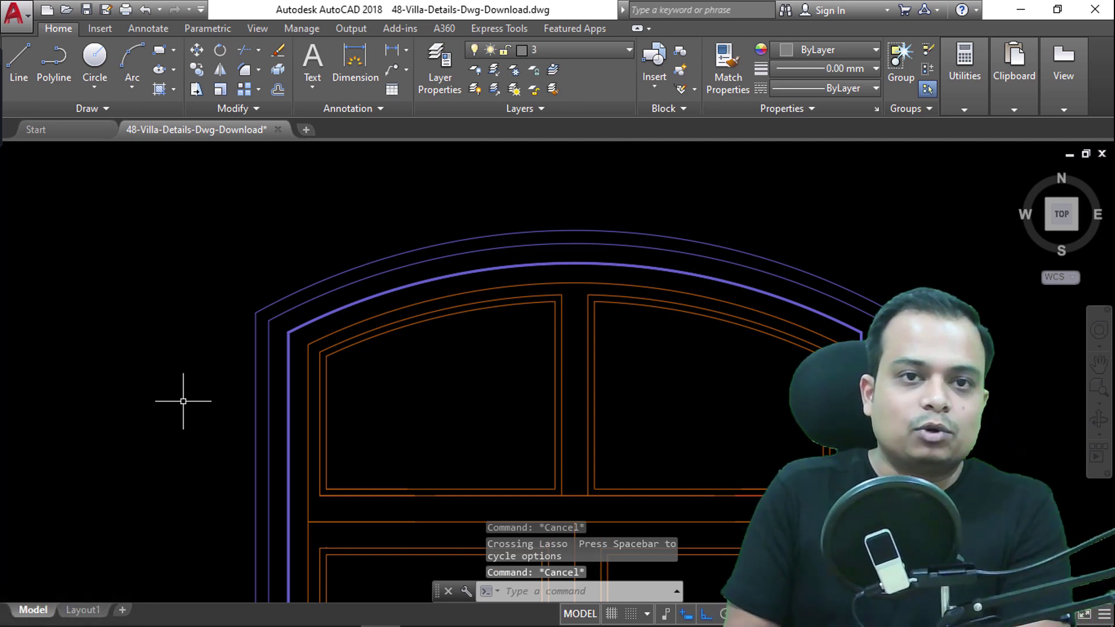